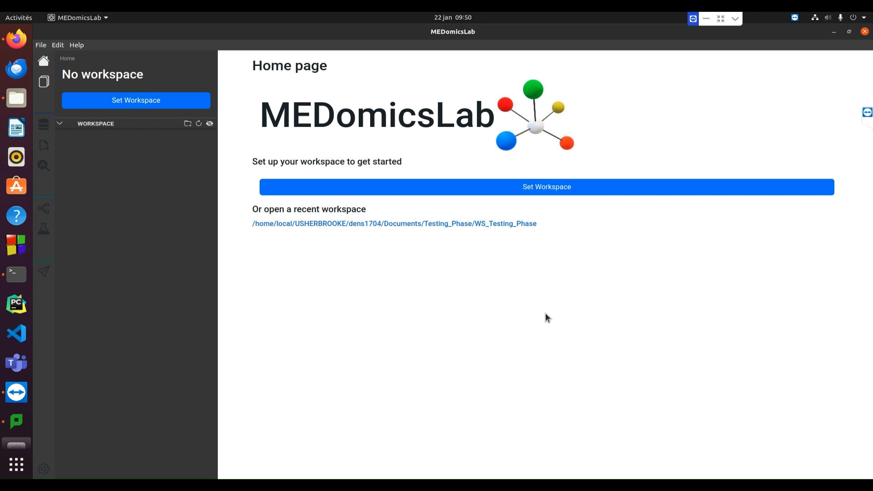
Open the recent WS_Testing_Phase workspace and expand its DATA folder with the extracted_features and generatedCSVfiles subfolders
{"action": "left_click", "coordinate": [499, 224]}
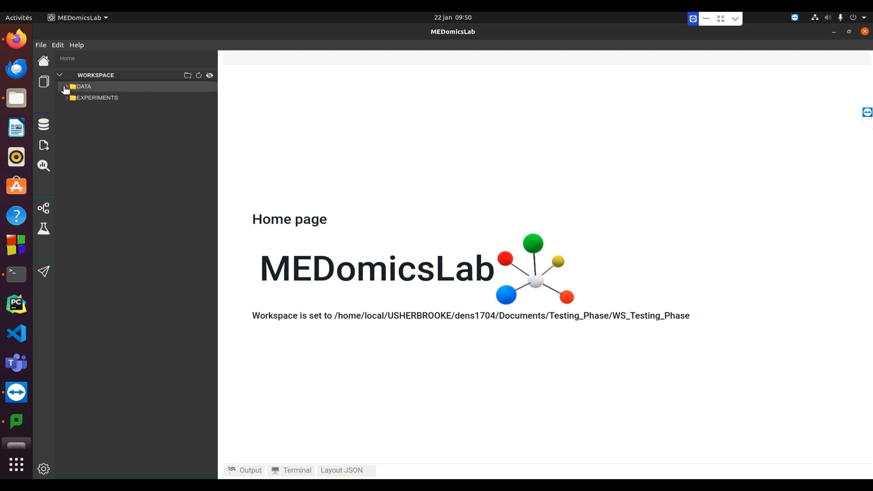
{"action": "left_click", "coordinate": [66, 87]}
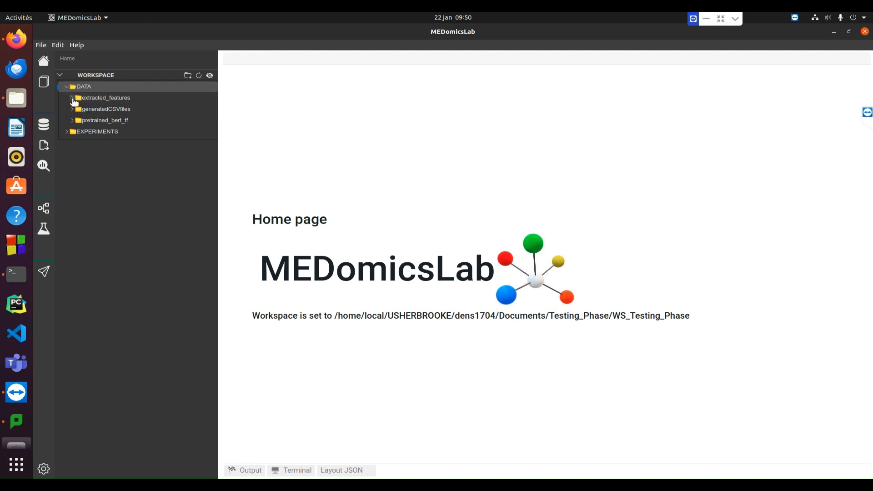
{"action": "left_click", "coordinate": [73, 98]}
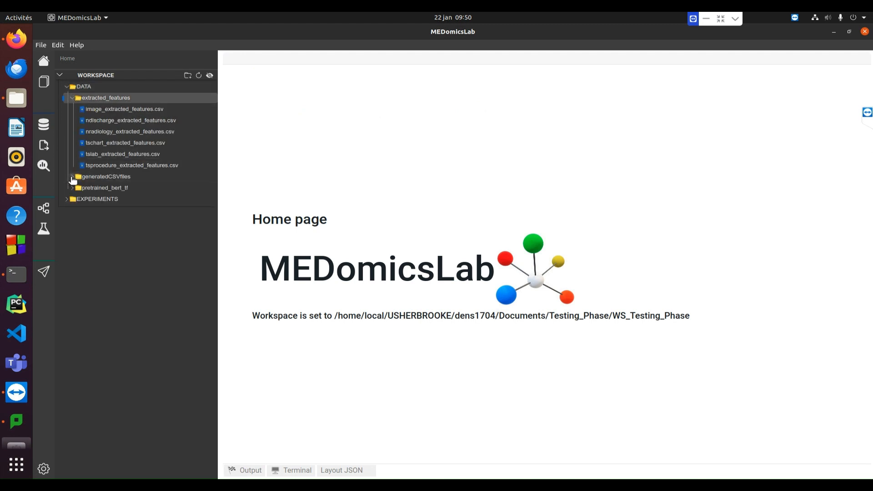
{"action": "left_click", "coordinate": [73, 179]}
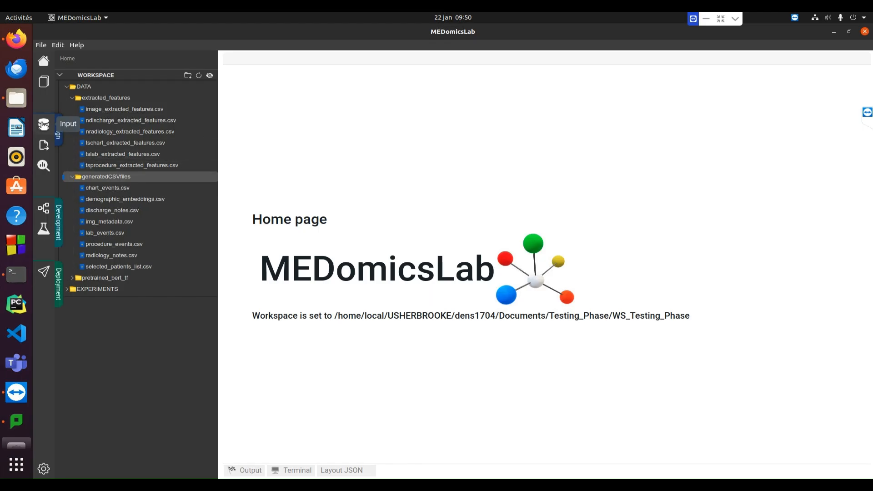
Open the Input module, collapse the Merge tool and expand the workspace DATA folder and the Feature Reduction tool
{"action": "left_click", "coordinate": [43, 123]}
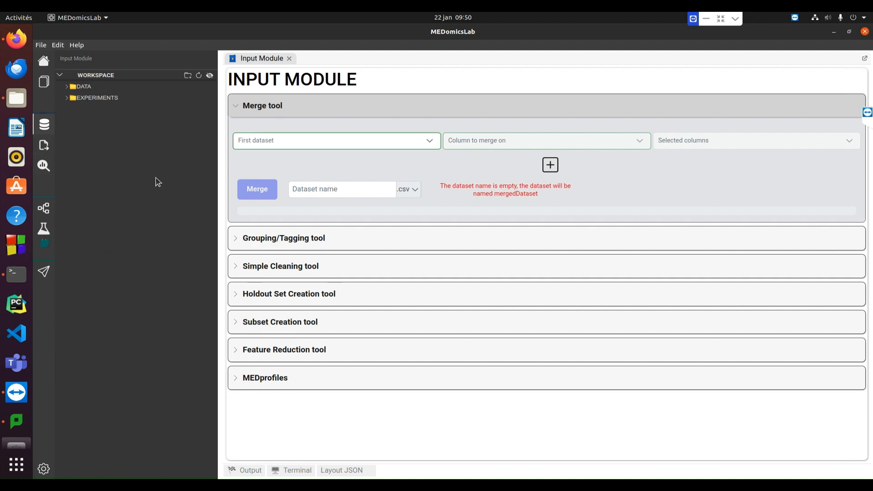
{"action": "left_click", "coordinate": [242, 108]}
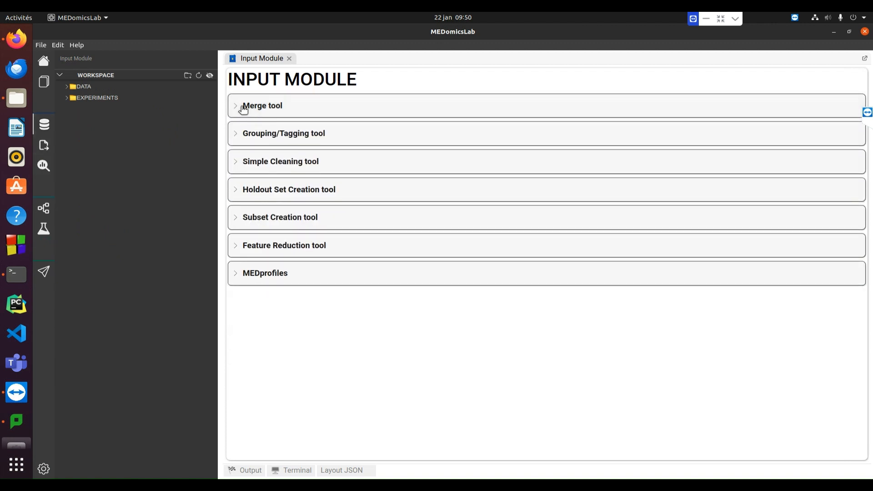
{"action": "left_click", "coordinate": [68, 90]}
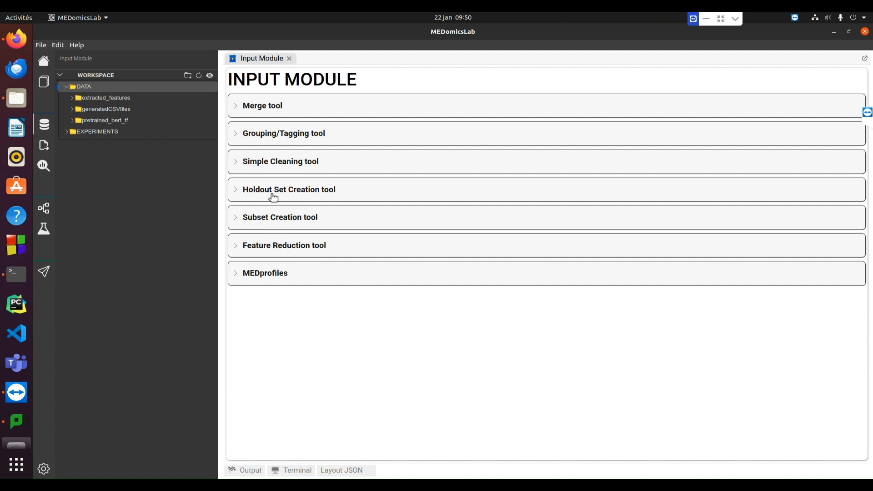
{"action": "left_click", "coordinate": [238, 251]}
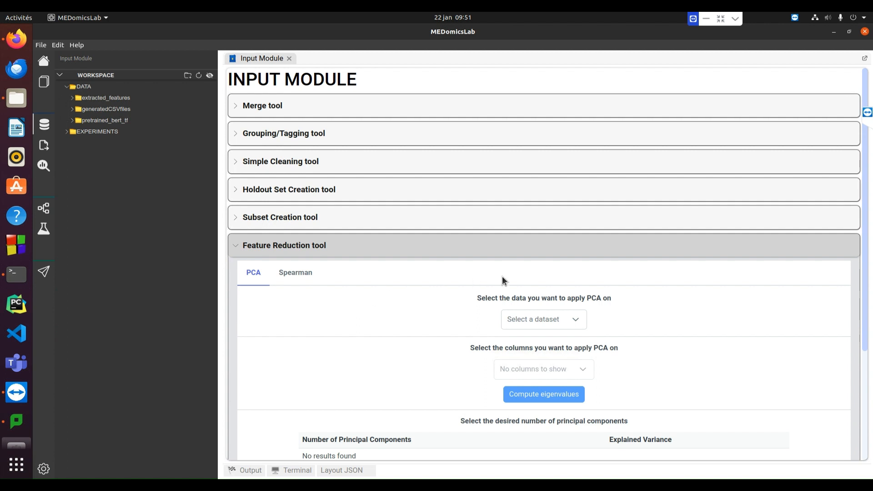
Choose image_extracted_features.csv as the dataset to apply PCA on
{"action": "scroll", "coordinate": [518, 279], "scroll_direction": "down", "scroll_amount": 1}
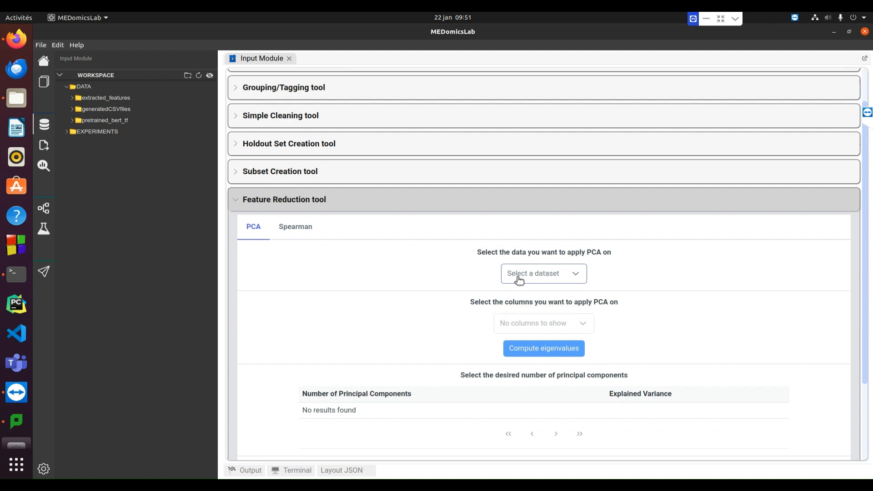
{"action": "left_click", "coordinate": [561, 274]}
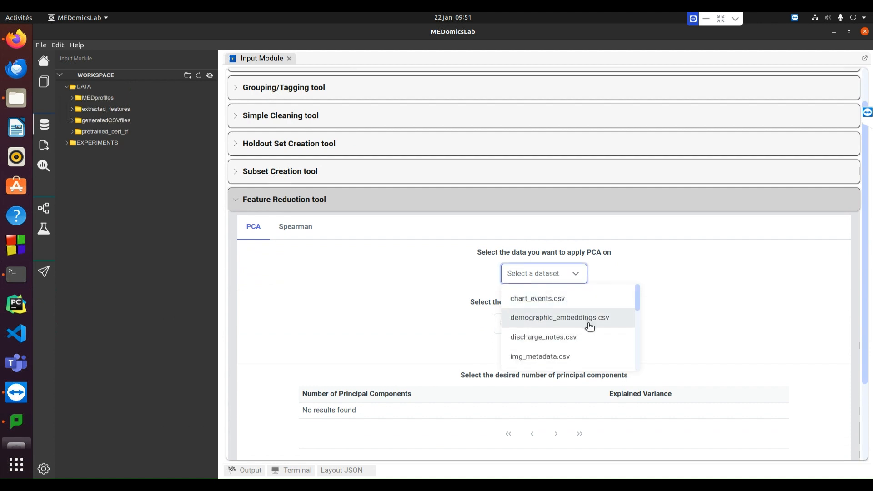
{"action": "scroll", "coordinate": [589, 325], "scroll_direction": "down", "scroll_amount": 1}
{"action": "scroll", "coordinate": [590, 326], "scroll_direction": "down", "scroll_amount": 3}
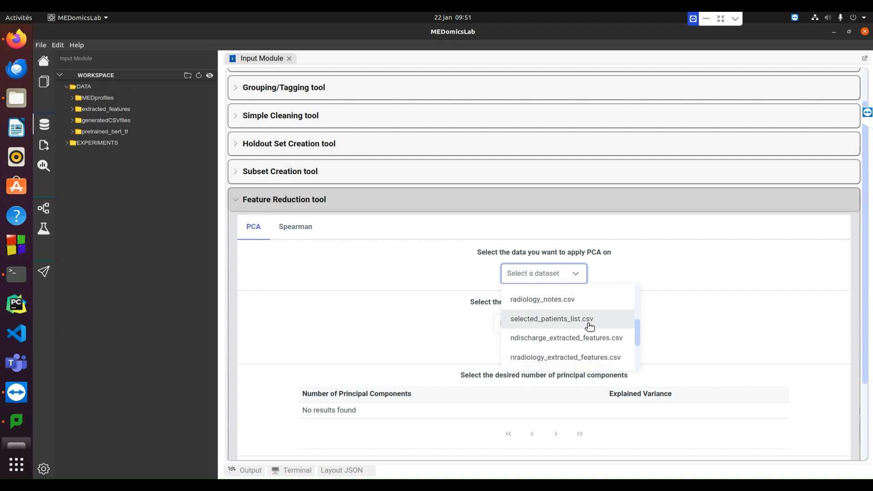
{"action": "scroll", "coordinate": [590, 326], "scroll_direction": "down", "scroll_amount": 2}
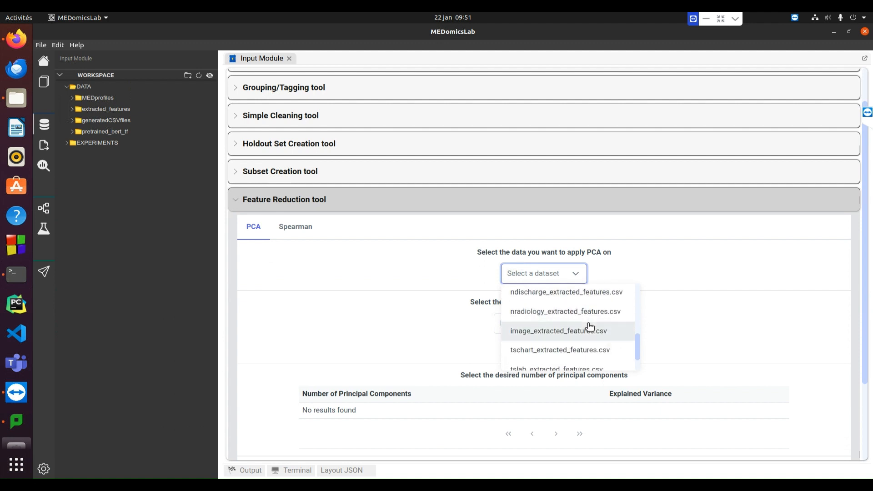
{"action": "left_click", "coordinate": [567, 336]}
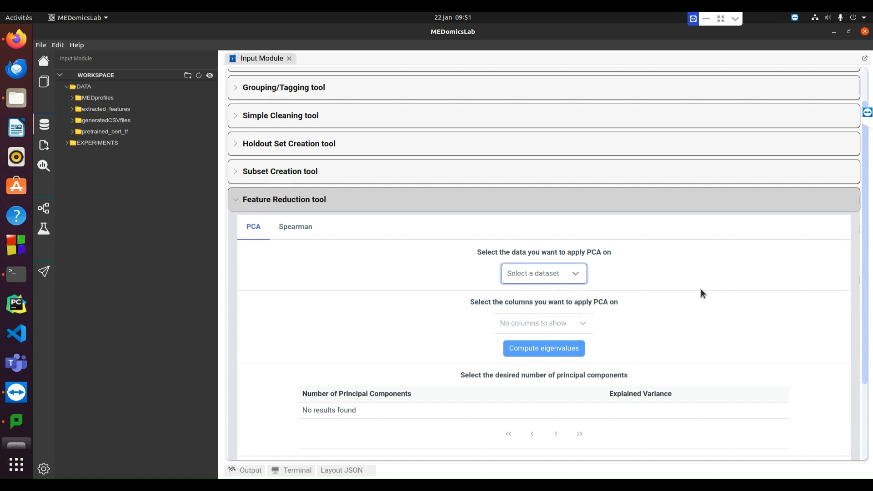
Select all columns of the image dataset for PCA except level_1 and DateTime
{"action": "scroll", "coordinate": [677, 287], "scroll_direction": "down", "scroll_amount": 2}
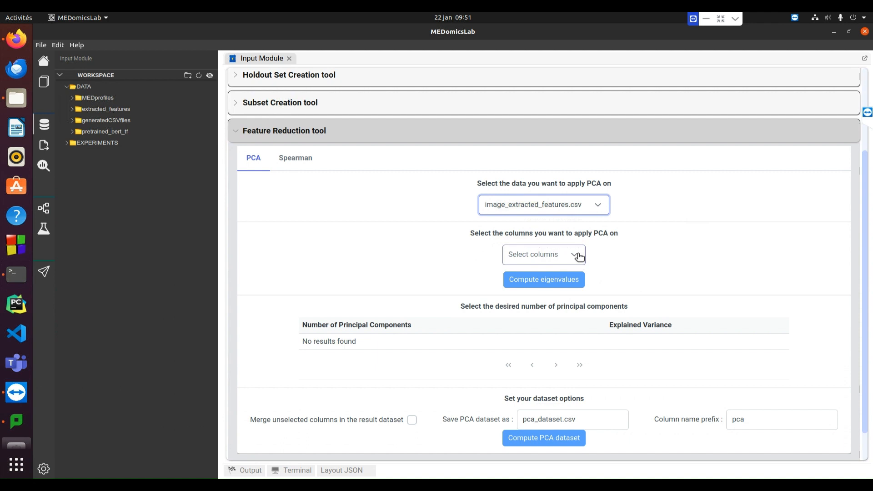
{"action": "left_click", "coordinate": [576, 254]}
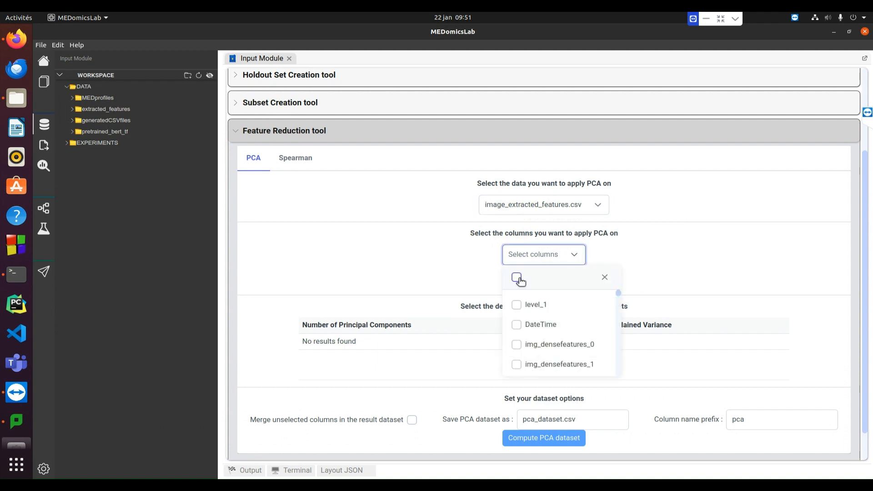
{"action": "left_click", "coordinate": [517, 277]}
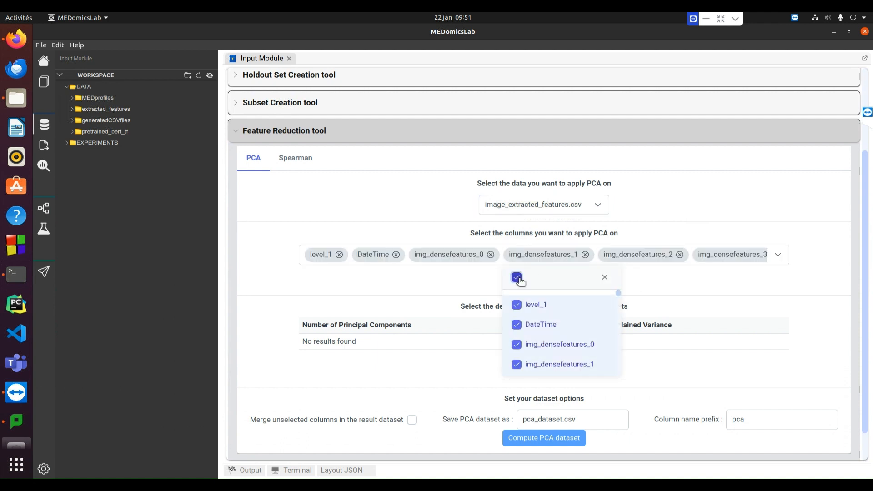
{"action": "left_click", "coordinate": [558, 307]}
{"action": "left_click", "coordinate": [560, 326]}
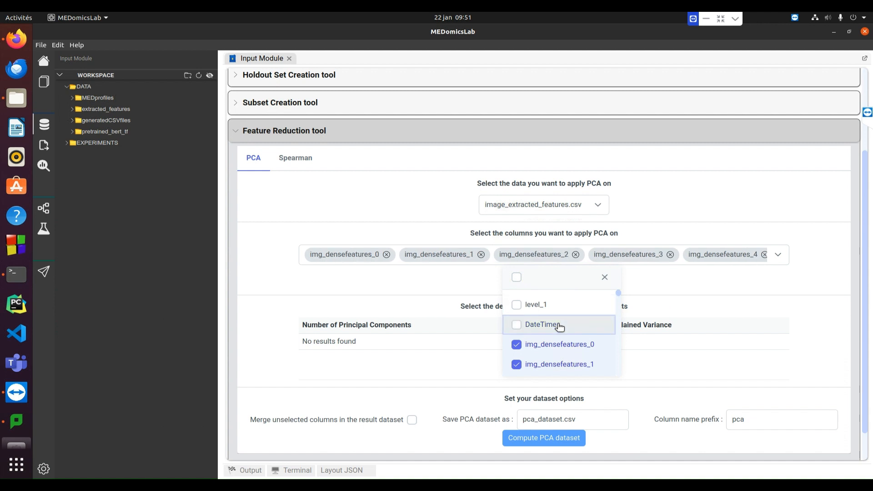
{"action": "left_click_drag", "start_coordinate": [619, 296], "coordinate": [621, 276]}
{"action": "left_click", "coordinate": [677, 279]}
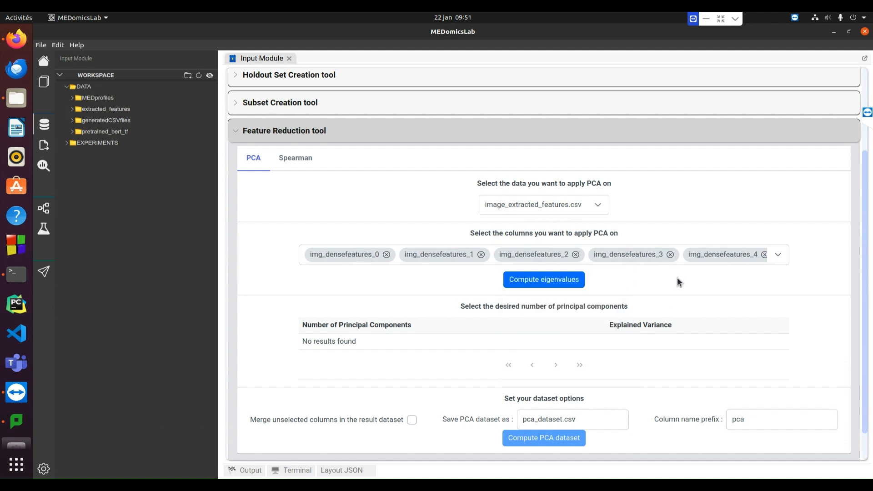
Compute the eigenvalues for the selected image columns and choose 10 principal components
{"action": "left_click", "coordinate": [541, 281]}
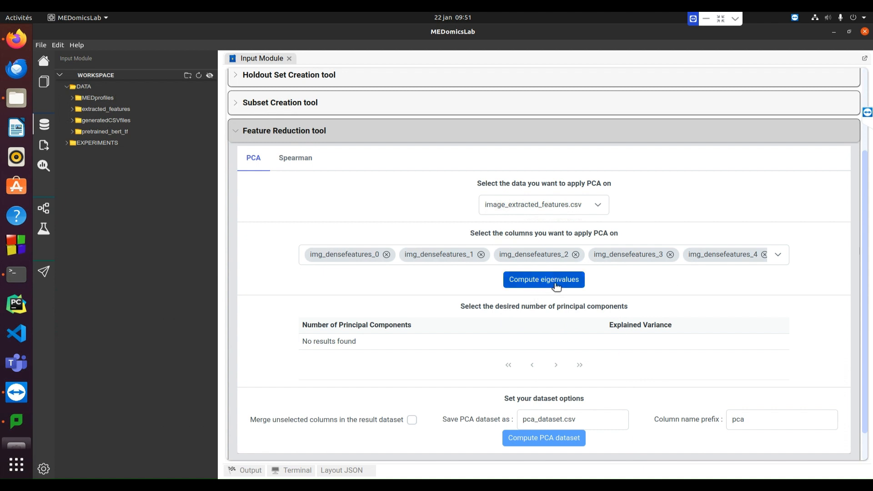
{"action": "scroll", "coordinate": [654, 283], "scroll_direction": "down", "scroll_amount": 1}
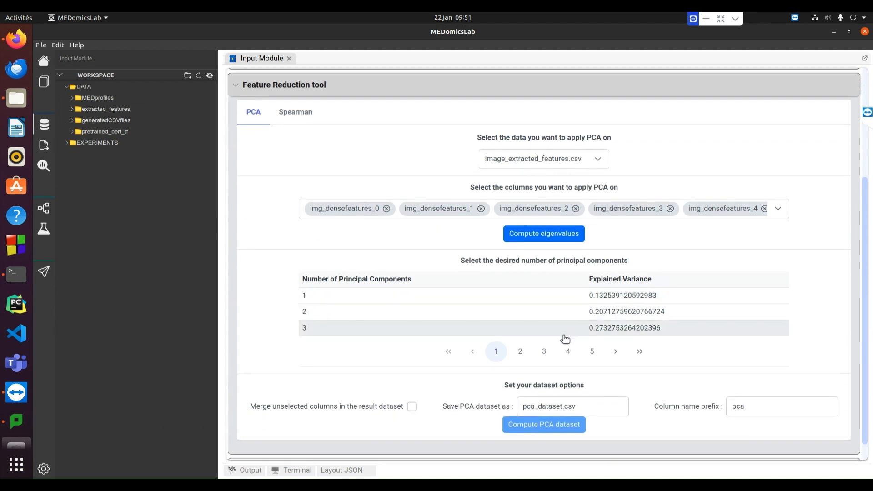
{"action": "left_click", "coordinate": [523, 354]}
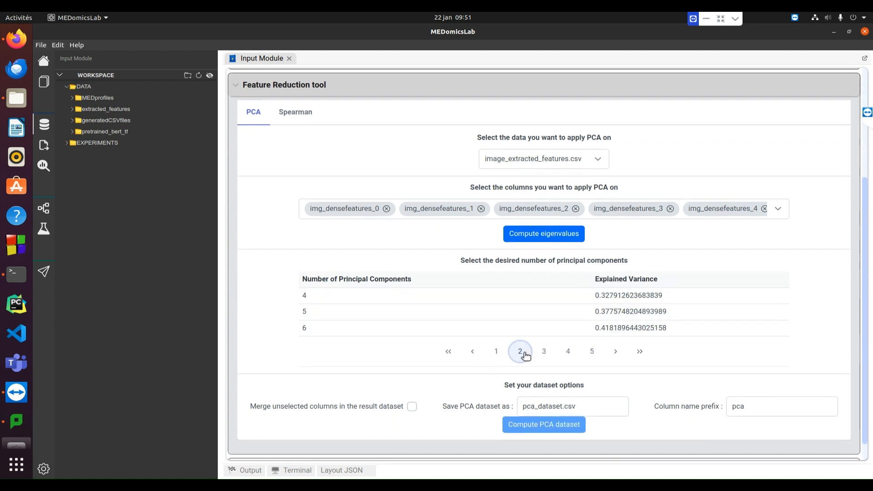
{"action": "left_click", "coordinate": [548, 352]}
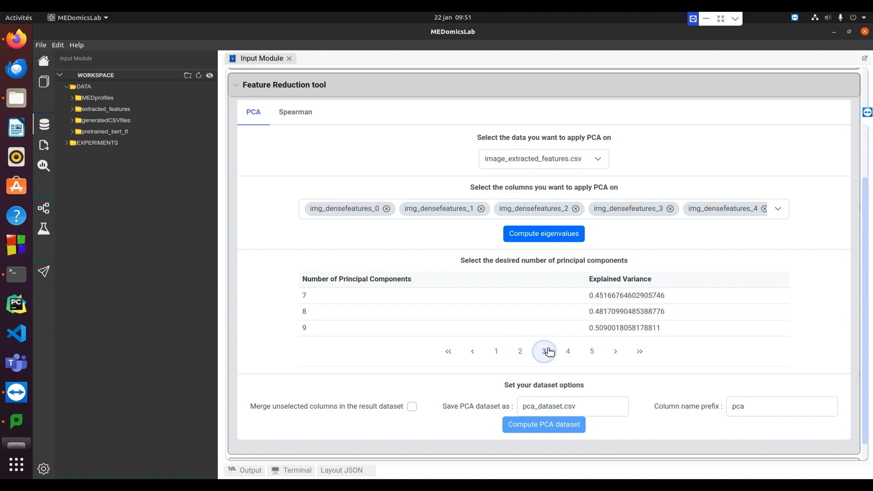
{"action": "left_click", "coordinate": [566, 352]}
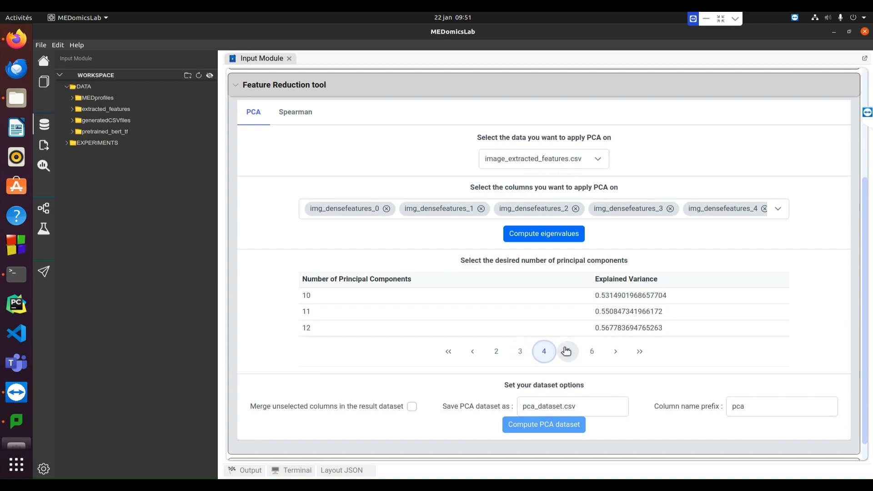
{"action": "left_click", "coordinate": [550, 298]}
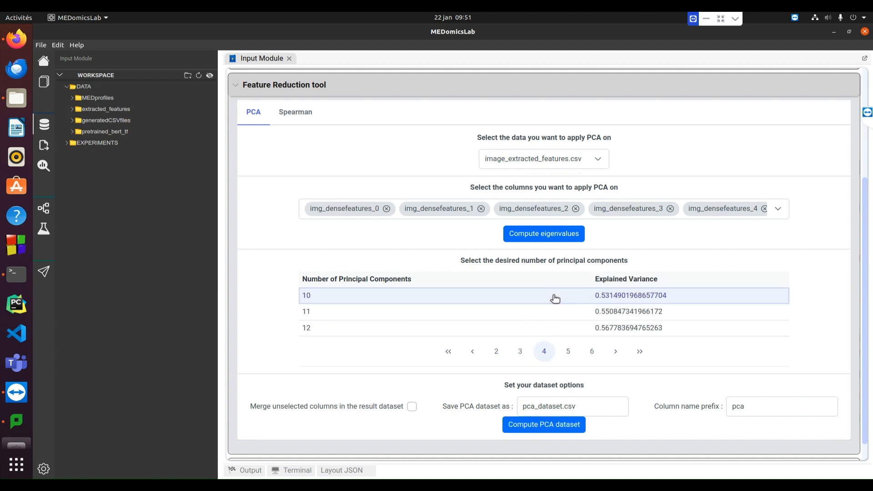
Enable merging unselected columns in the result dataset and set the PCA dataset's file name to image_reduced.csv
{"action": "scroll", "coordinate": [818, 328], "scroll_direction": "down", "scroll_amount": 1}
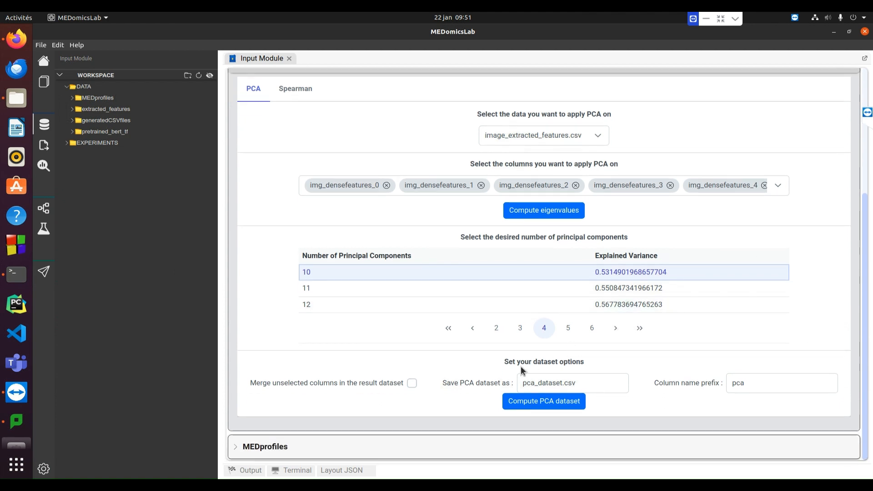
{"action": "left_click", "coordinate": [412, 385]}
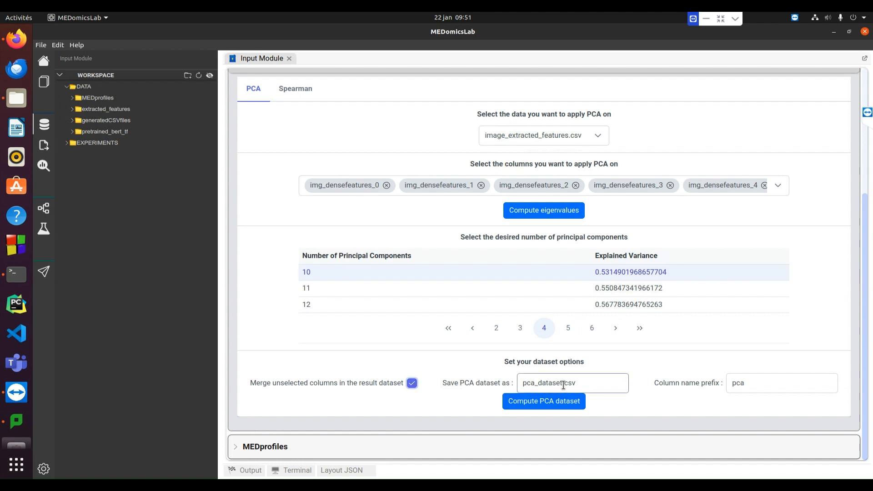
{"action": "left_click_drag", "start_coordinate": [563, 384], "coordinate": [517, 383]}
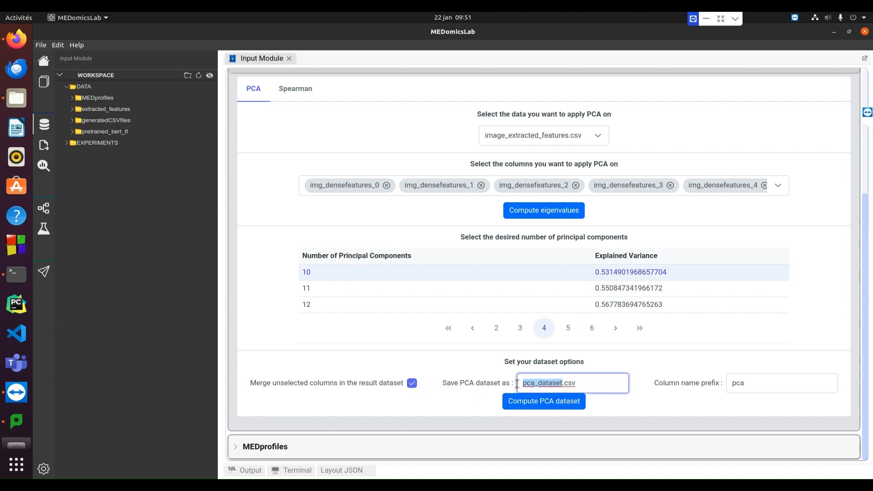
{"action": "type", "text": "imahe"}
{"action": "key", "text": "BackSpace"}
{"action": "key", "text": "BackSpace"}
{"action": "type", "text": "ge_reduced"}
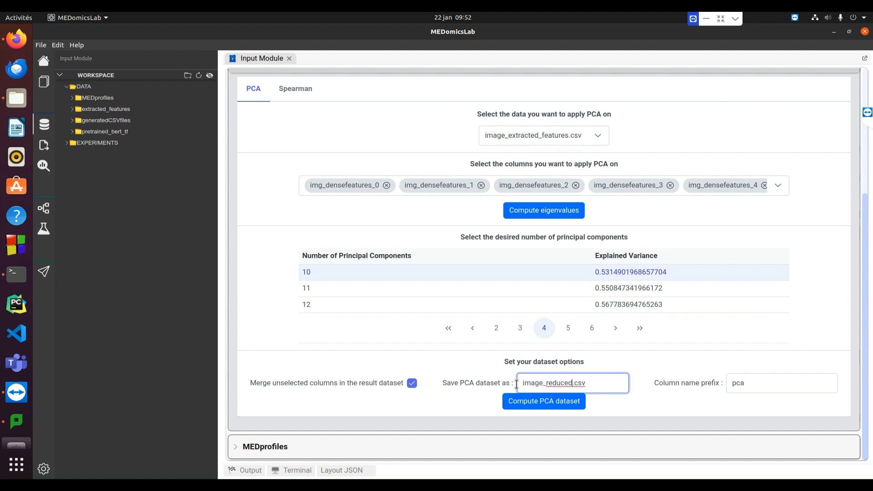
Set the column name prefix to image and compute the PCA dataset
{"action": "left_click_drag", "start_coordinate": [747, 383], "coordinate": [712, 384]}
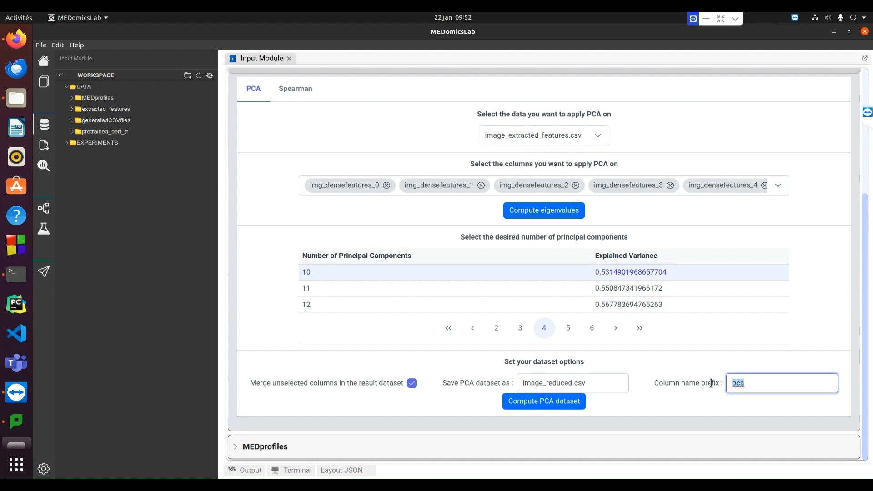
{"action": "type", "text": "image"}
{"action": "left_click", "coordinate": [564, 403]}
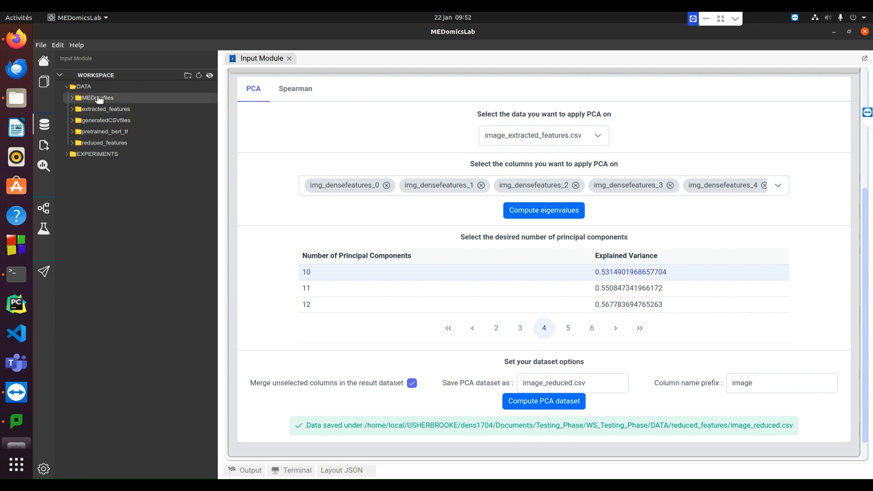
Open image_reduced.csv from the reduced_features folder, look through its columns, and close it
{"action": "left_click", "coordinate": [113, 142]}
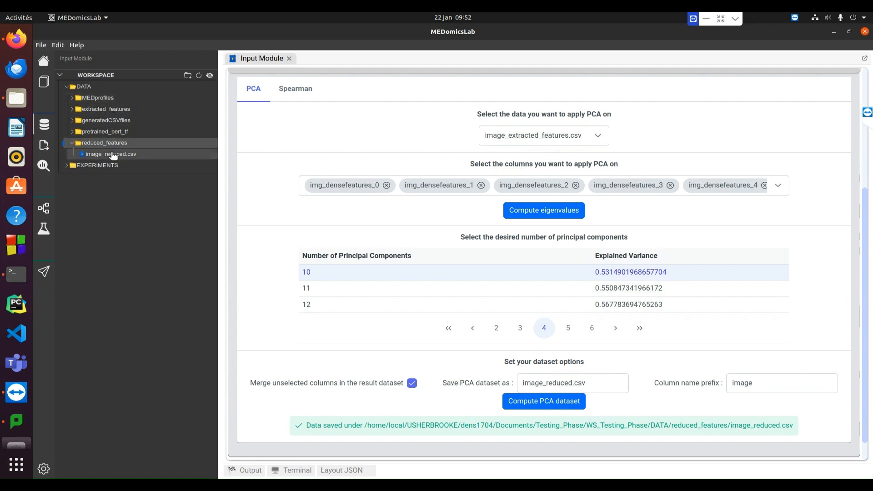
{"action": "double_click", "coordinate": [113, 155]}
{"action": "left_click_drag", "start_coordinate": [395, 458], "coordinate": [732, 458]}
{"action": "left_click_drag", "start_coordinate": [530, 458], "coordinate": [365, 458]}
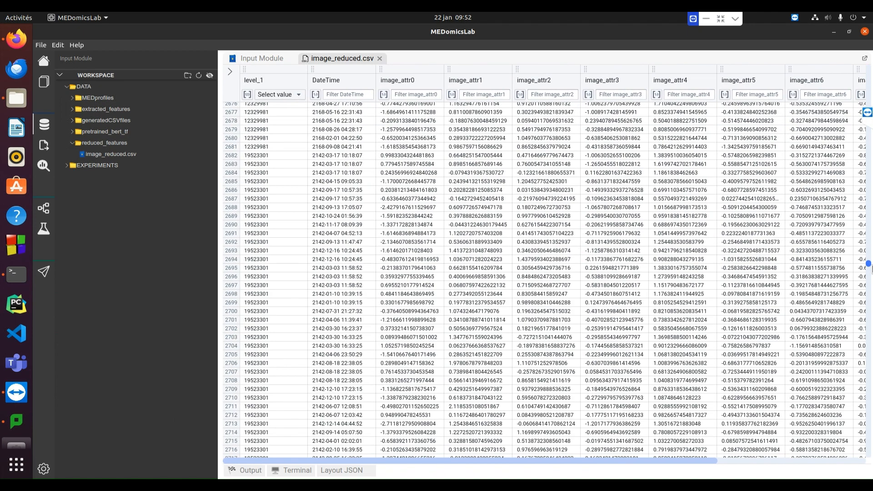
{"action": "left_click", "coordinate": [379, 59]}
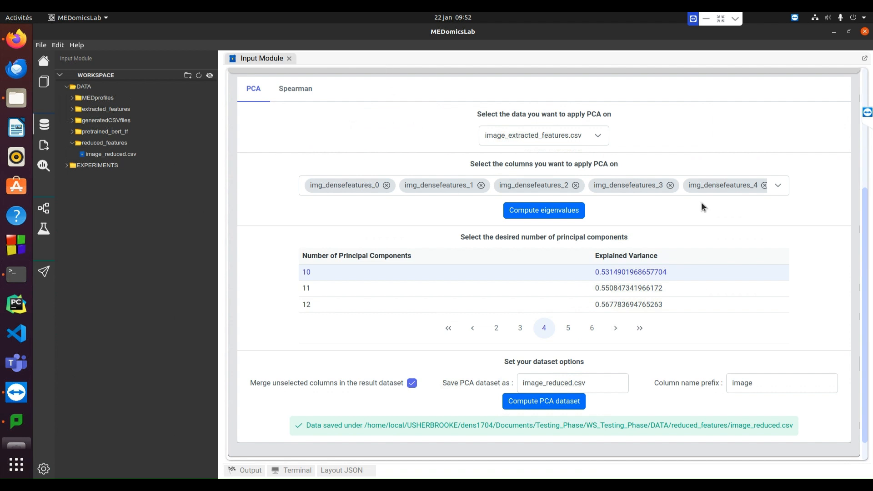
Switch the PCA dataset to ndischarge_extracted_features.csv
{"action": "left_click", "coordinate": [598, 136]}
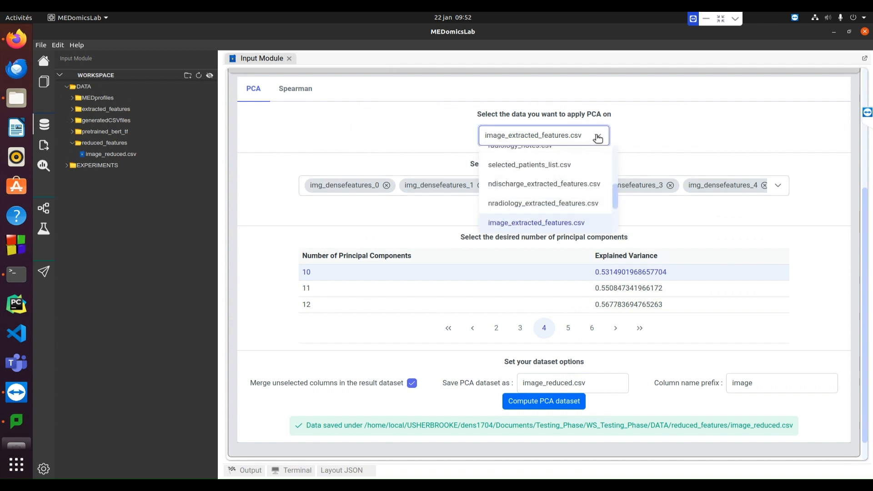
{"action": "left_click", "coordinate": [557, 185]}
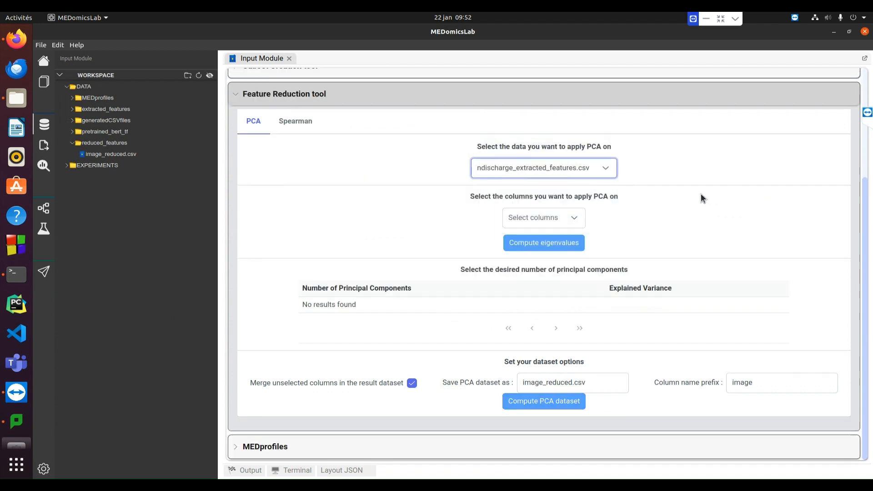
Select all columns except subject_id and charttime for the PCA and compute their eigenvalues
{"action": "left_click", "coordinate": [577, 221]}
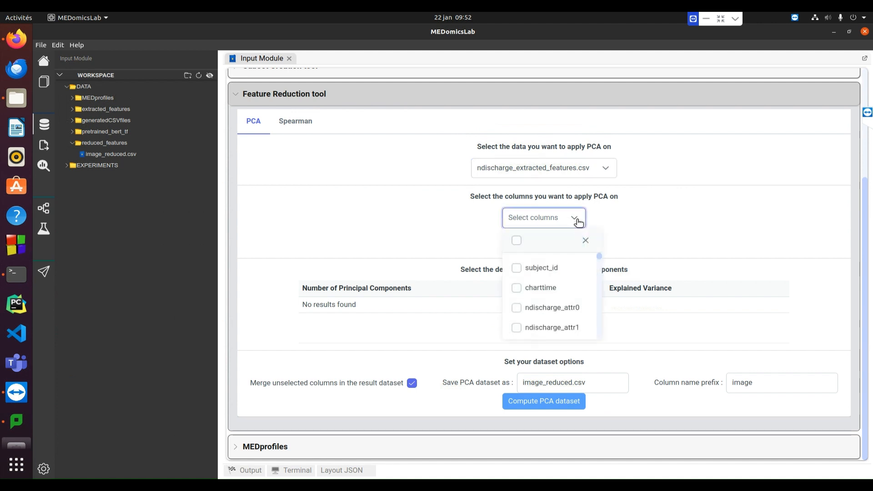
{"action": "left_click", "coordinate": [517, 240]}
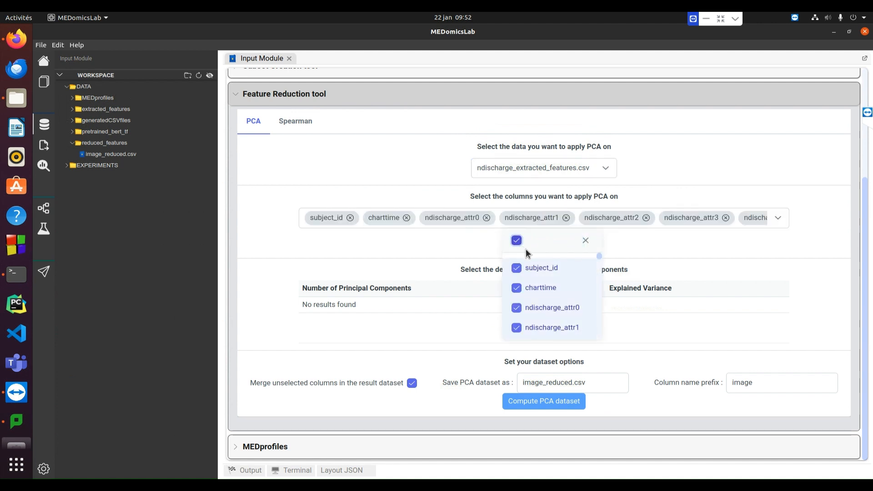
{"action": "left_click", "coordinate": [551, 269]}
{"action": "left_click", "coordinate": [552, 288]}
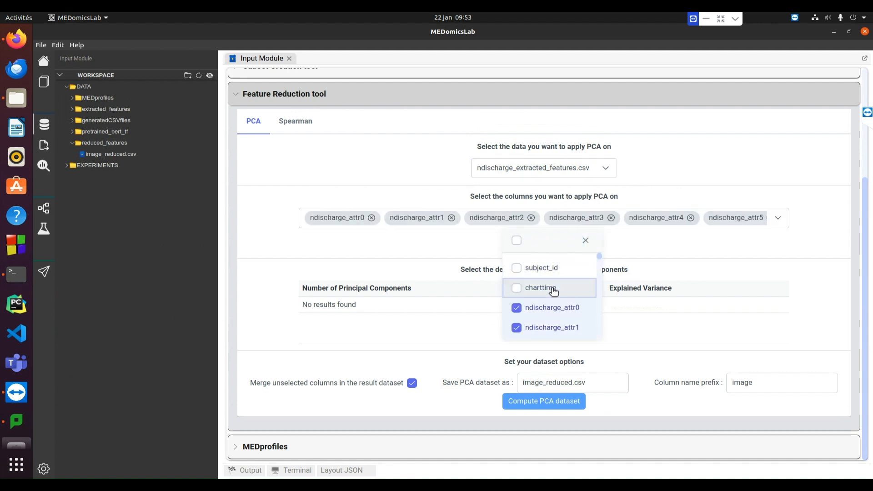
{"action": "left_click", "coordinate": [684, 239]}
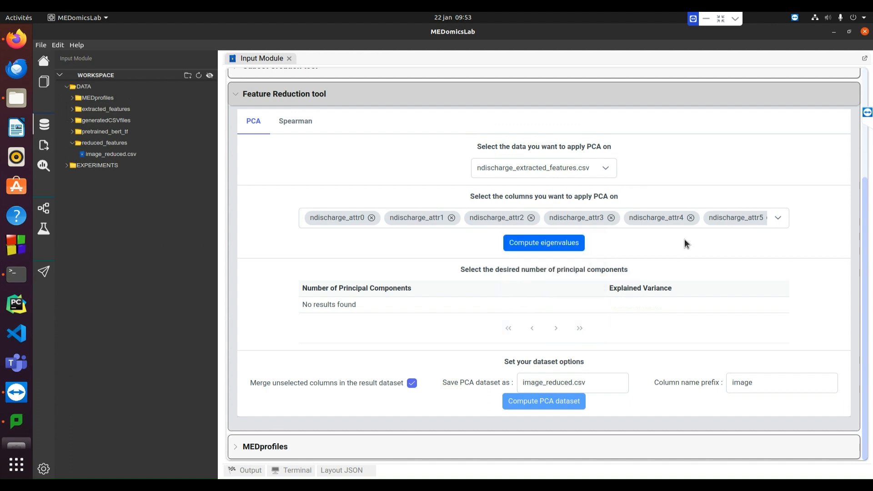
{"action": "left_click", "coordinate": [571, 245]}
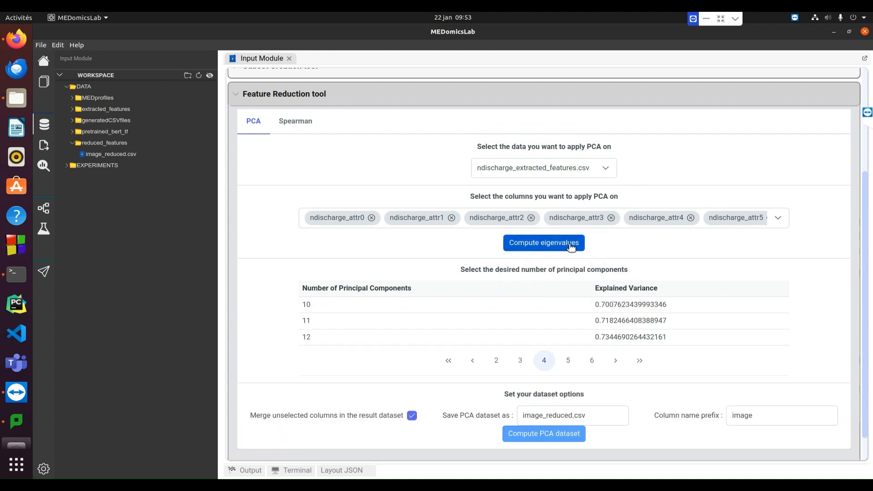
Choose 10 principal components and set the PCA dataset's file name to ndischarge_reduced.csv
{"action": "left_click", "coordinate": [317, 309]}
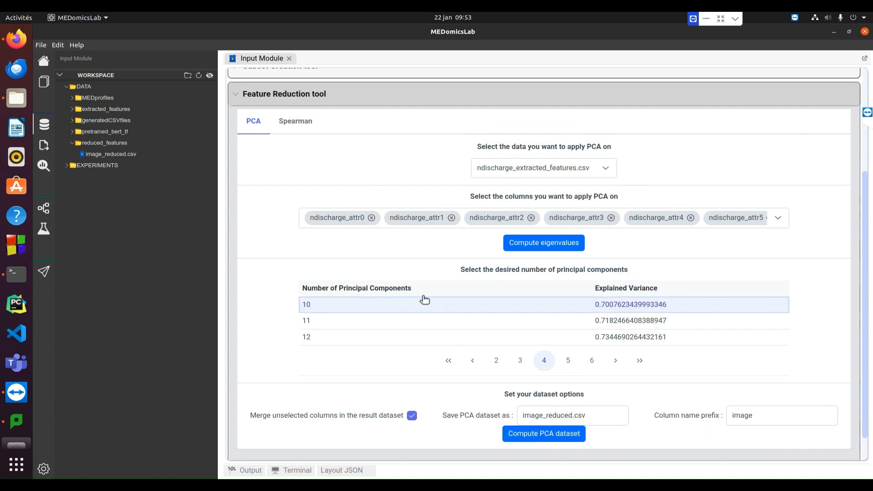
{"action": "scroll", "coordinate": [658, 372], "scroll_direction": "down", "scroll_amount": 1}
{"action": "left_click", "coordinate": [543, 393]}
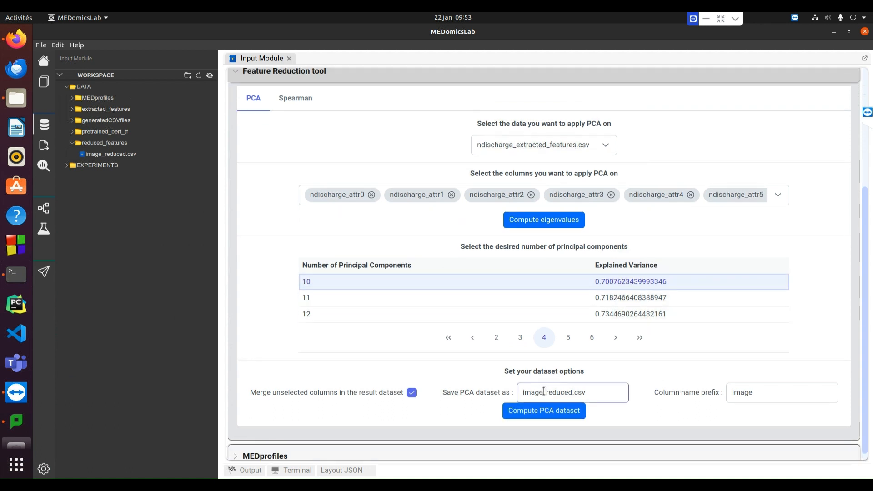
{"action": "left_click_drag", "start_coordinate": [543, 393], "coordinate": [520, 393]}
{"action": "type", "text": "ndischa"}
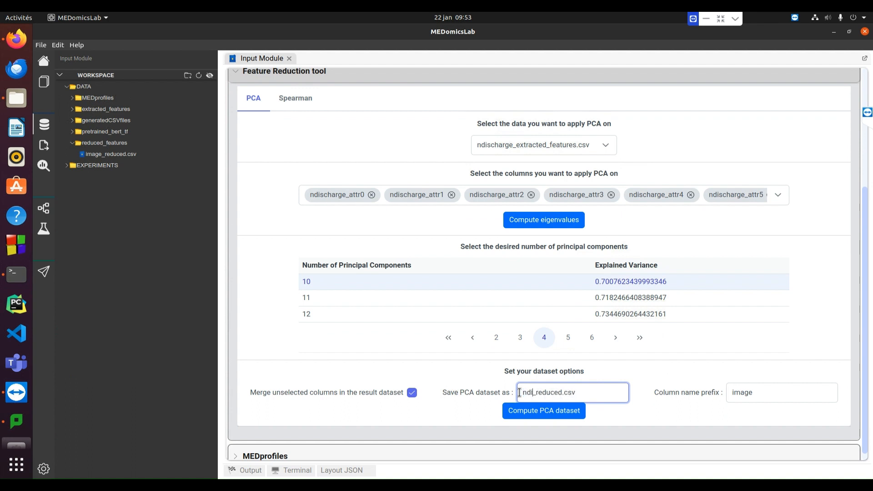
{"action": "type", "text": "rge"}
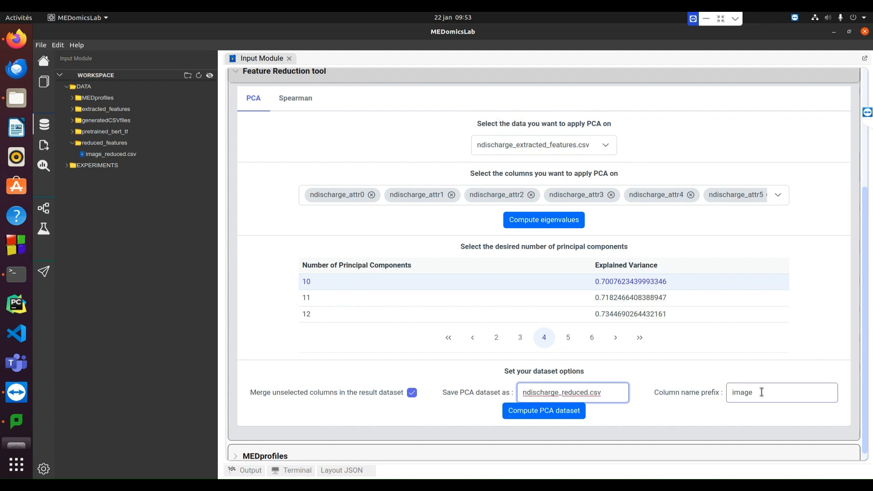
Set the column name prefix to ndischarge and compute the PCA dataset
{"action": "left_click_drag", "start_coordinate": [761, 392], "coordinate": [727, 393]}
{"action": "type", "text": "ndisc"}
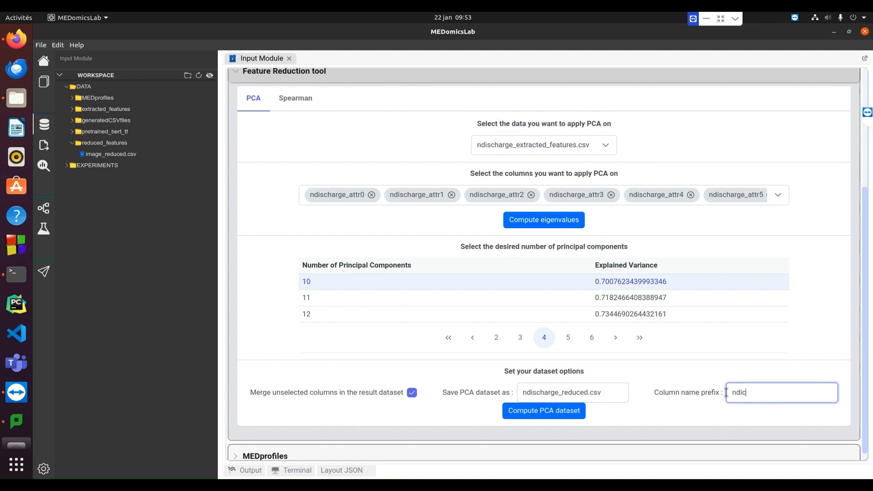
{"action": "type", "text": "hareg"}
{"action": "key", "text": "BackSpace"}
{"action": "type", "text": "ge"}
{"action": "left_click", "coordinate": [537, 412]}
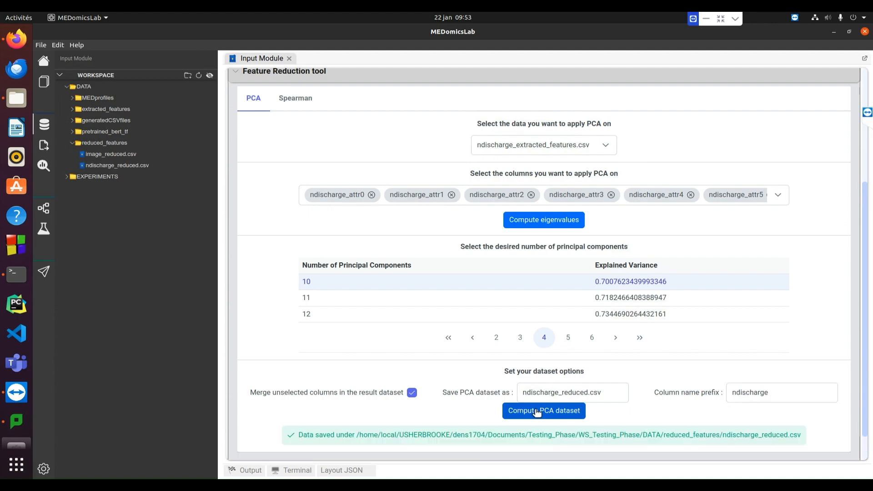
Open ndischarge_reduced.csv from the reduced_features folder, look through its columns, and close it
{"action": "double_click", "coordinate": [136, 166]}
{"action": "left_click_drag", "start_coordinate": [348, 461], "coordinate": [493, 462]}
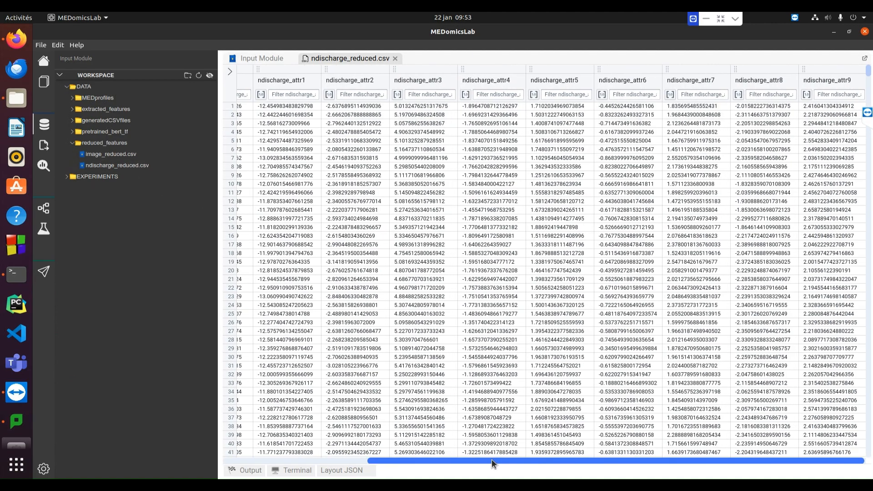
{"action": "left_click", "coordinate": [395, 58]}
Switch the PCA dataset to nradiology_extracted_features.csv
{"action": "left_click", "coordinate": [594, 150]}
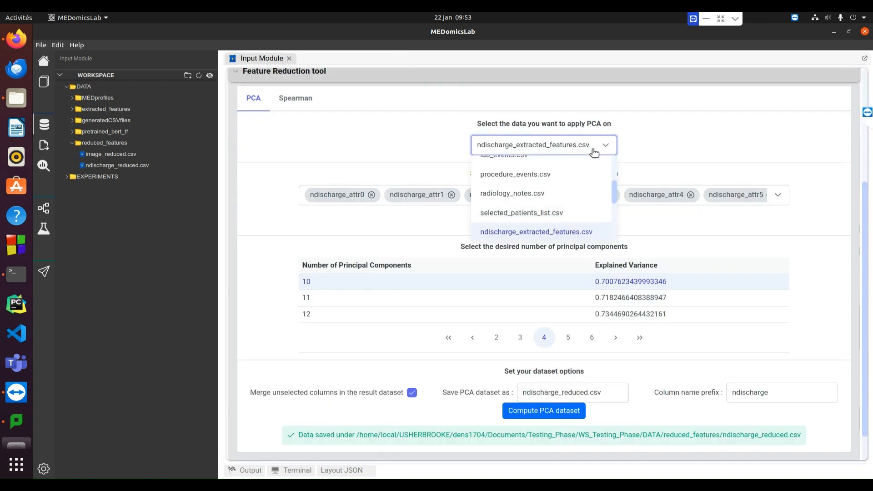
{"action": "scroll", "coordinate": [586, 195], "scroll_direction": "down", "scroll_amount": 1}
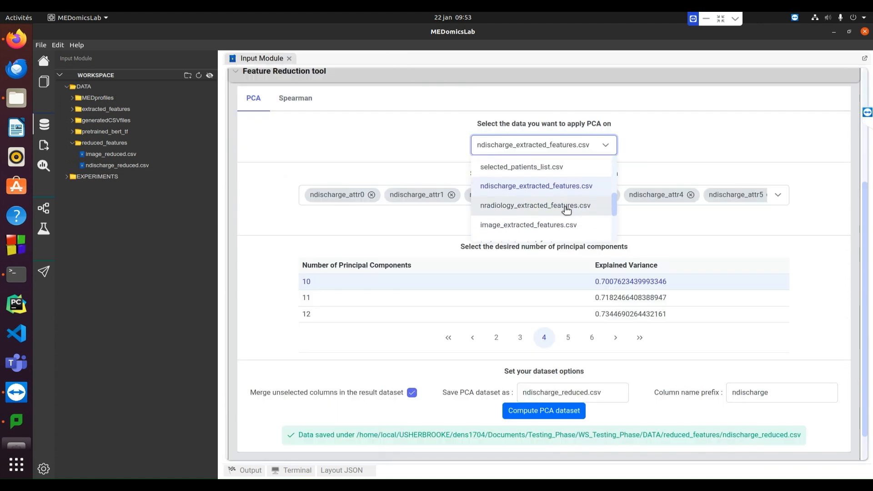
{"action": "left_click", "coordinate": [566, 209]}
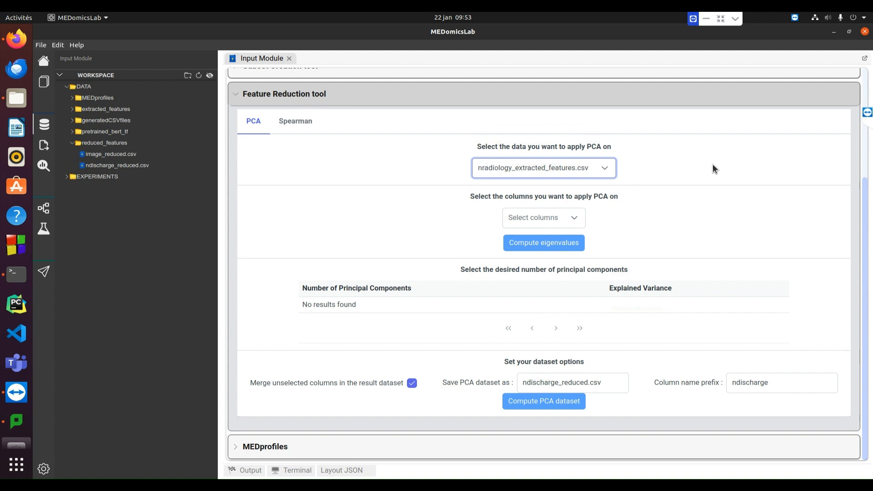
Select every nradiology column for the PCA, leaving out subject_id and charttime, and compute the eigenvalues
{"action": "left_click", "coordinate": [573, 220]}
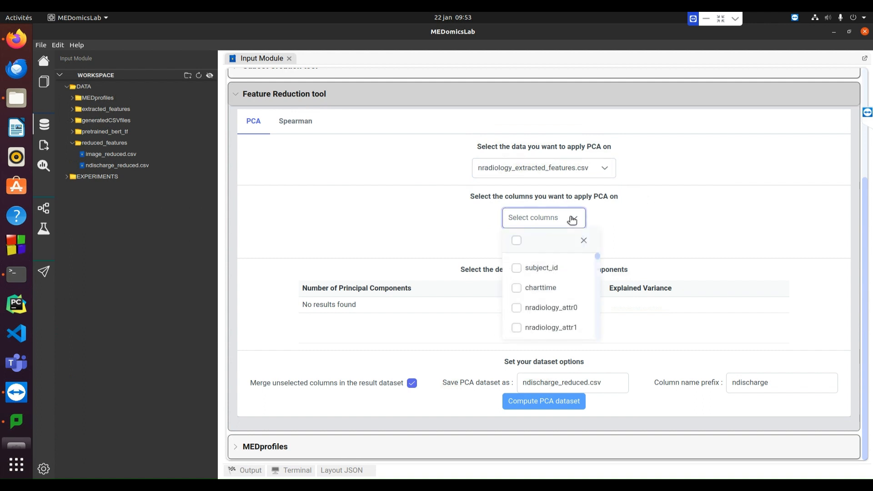
{"action": "left_click", "coordinate": [516, 242]}
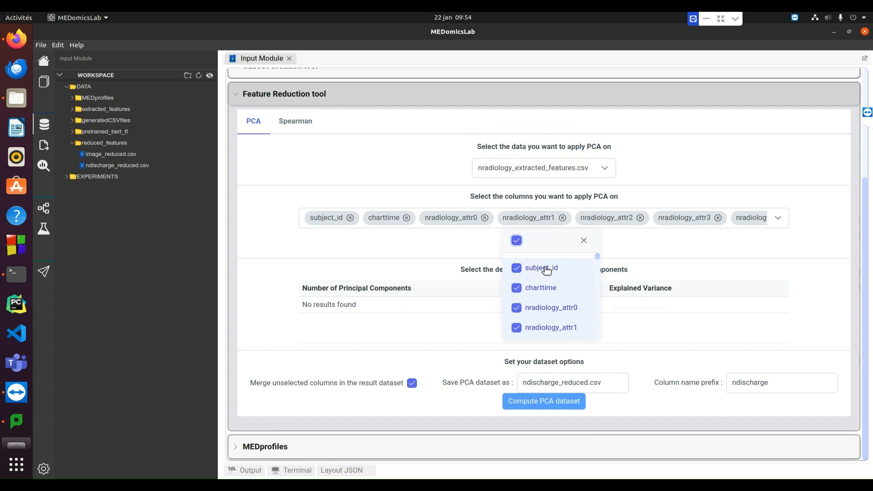
{"action": "left_click", "coordinate": [541, 268]}
{"action": "left_click", "coordinate": [550, 288]}
{"action": "left_click", "coordinate": [711, 245]}
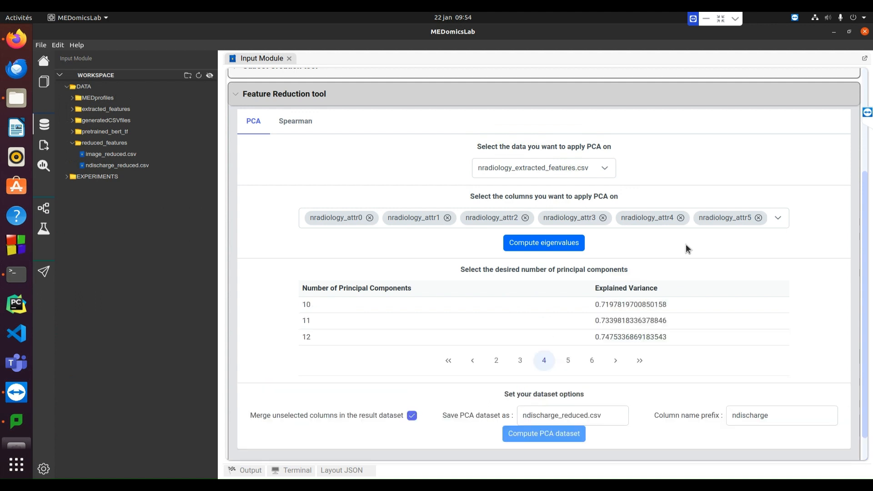
Choose 10 principal components and set the PCA dataset's file name to nradiology_reduced.csv
{"action": "left_click", "coordinate": [642, 308]}
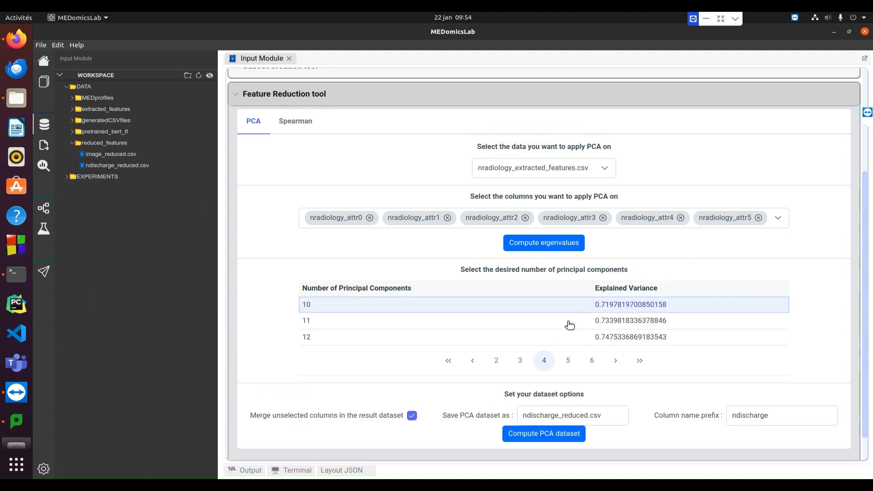
{"action": "left_click_drag", "start_coordinate": [558, 416], "coordinate": [532, 418]}
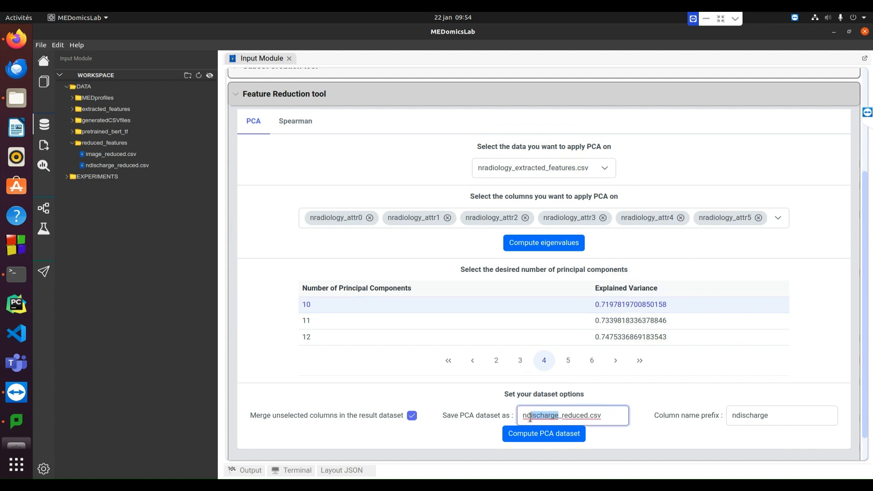
{"action": "type", "text": "radiology"}
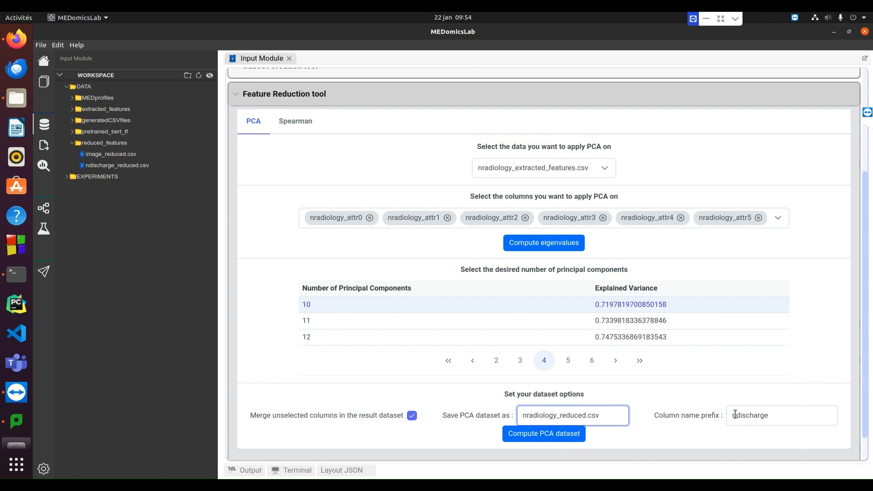
Set the column name prefix to nradiology and compute the PCA dataset
{"action": "left_click_drag", "start_coordinate": [771, 416], "coordinate": [724, 415]}
{"action": "type", "text": "nradiology"}
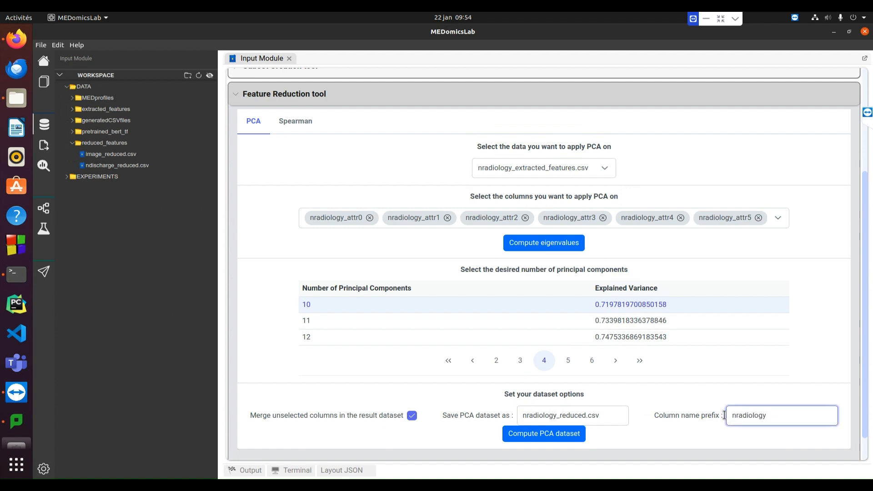
{"action": "left_click", "coordinate": [572, 436]}
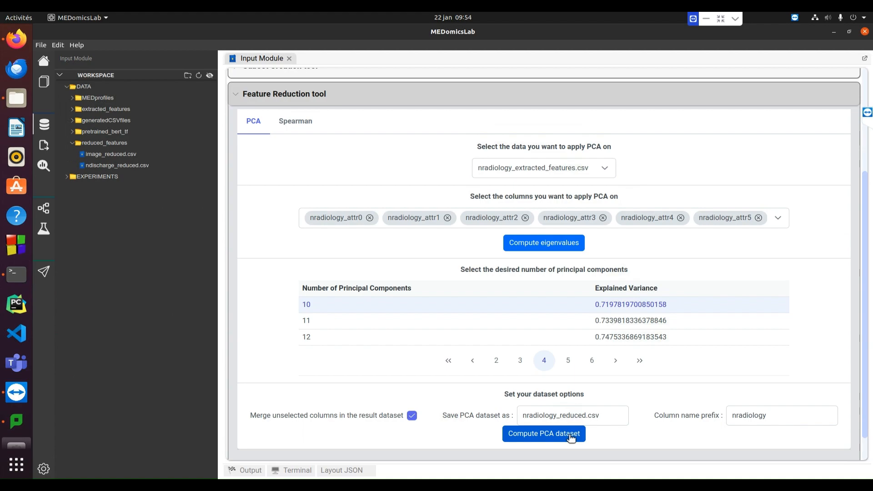
Open nradiology_reduced.csv from the reduced_features folder, look over its columns, and close it
{"action": "double_click", "coordinate": [136, 176]}
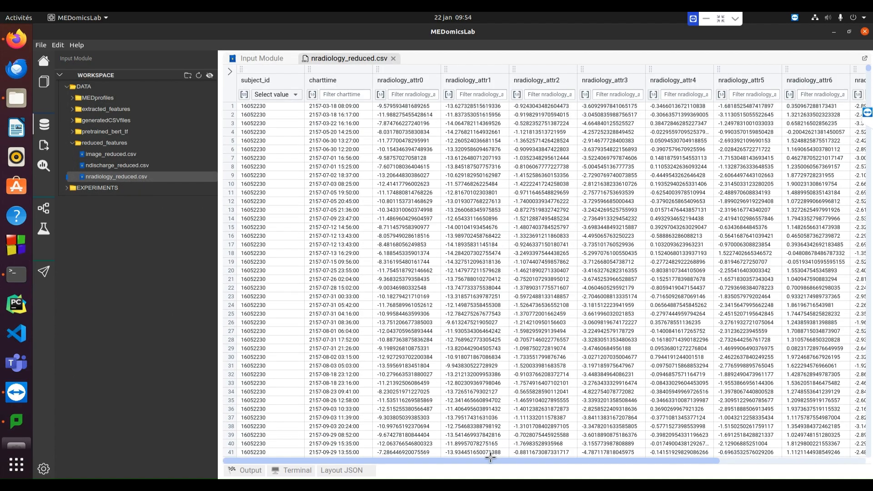
{"action": "left_click_drag", "start_coordinate": [490, 459], "coordinate": [473, 452]}
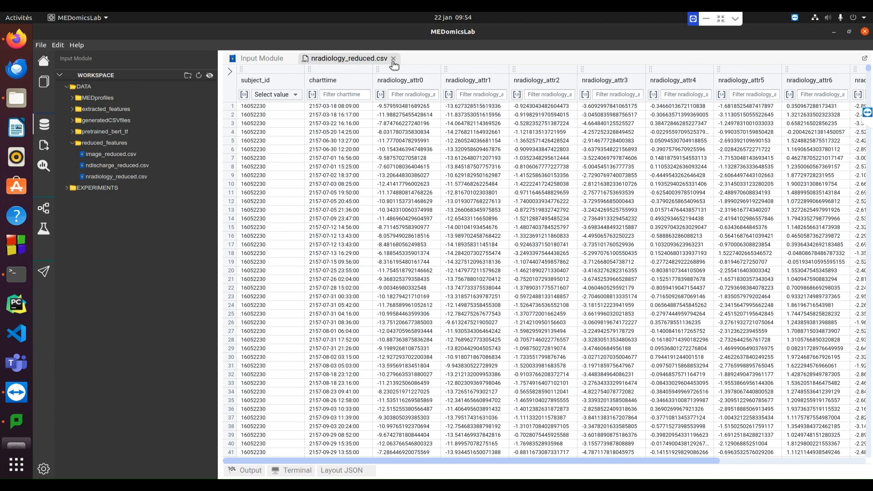
{"action": "left_click", "coordinate": [393, 58]}
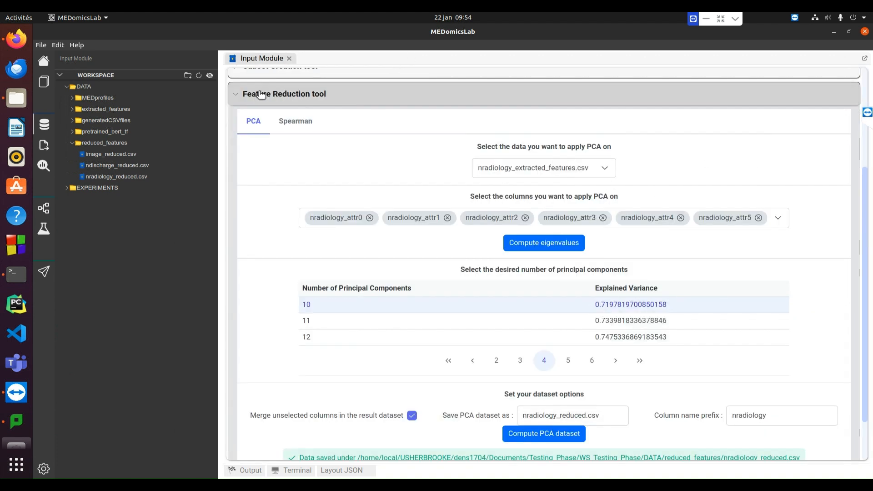
Show the Spearman feature reduction settings and expand the extracted_features and generatedCSVfiles folders in the workspace
{"action": "left_click", "coordinate": [297, 126]}
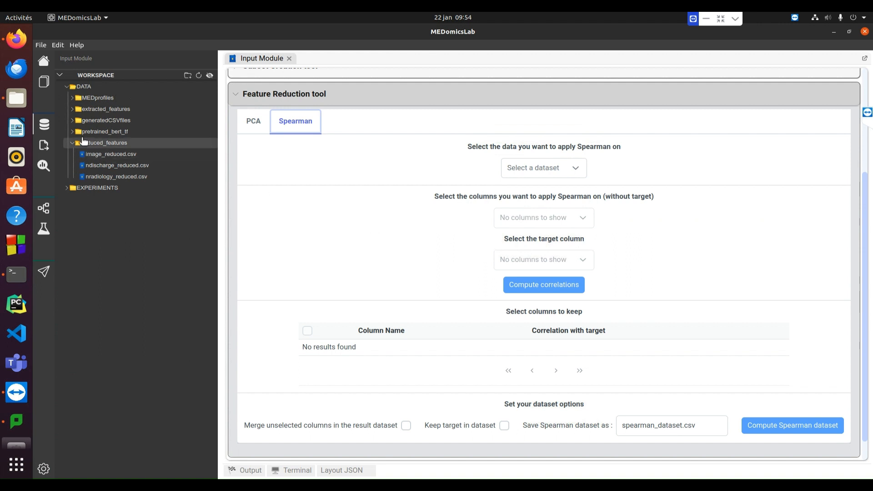
{"action": "left_click", "coordinate": [75, 112]}
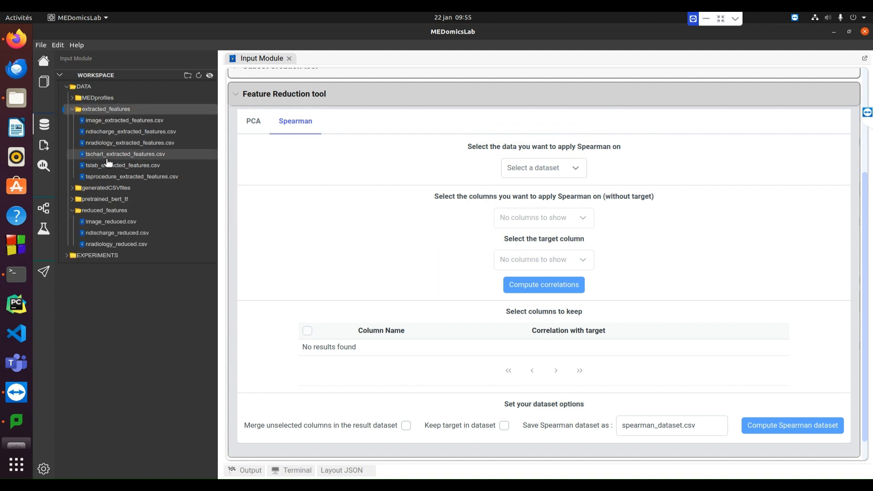
{"action": "left_click", "coordinate": [72, 191]}
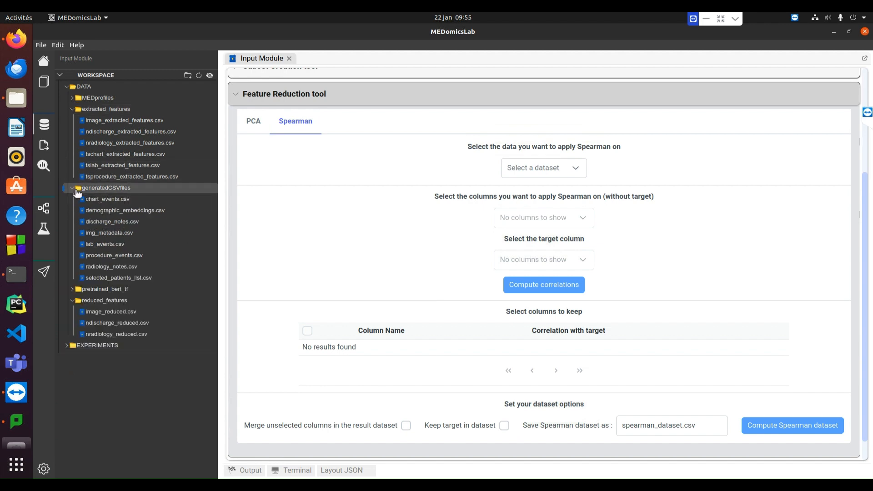
Open selected_patients_list.csv from the generatedCSVfiles folder, examine its columns, and close it
{"action": "double_click", "coordinate": [116, 278]}
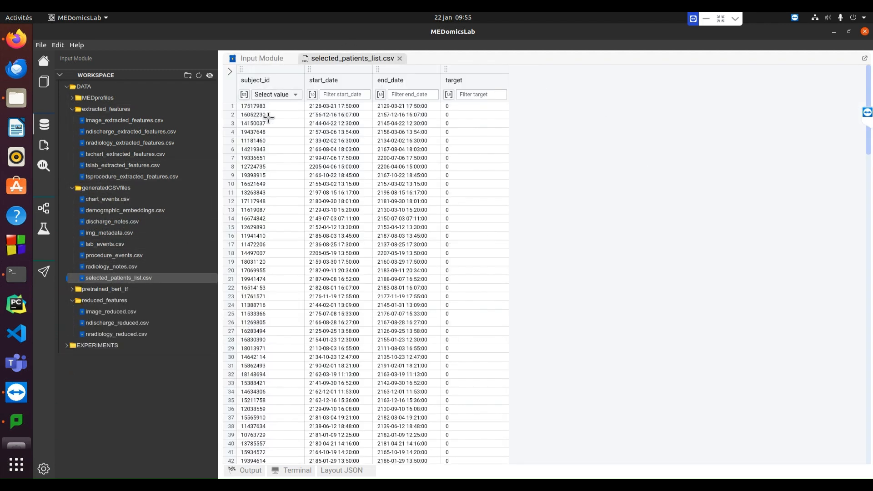
{"action": "left_click_drag", "start_coordinate": [869, 78], "coordinate": [872, 56]}
{"action": "left_click", "coordinate": [400, 58]}
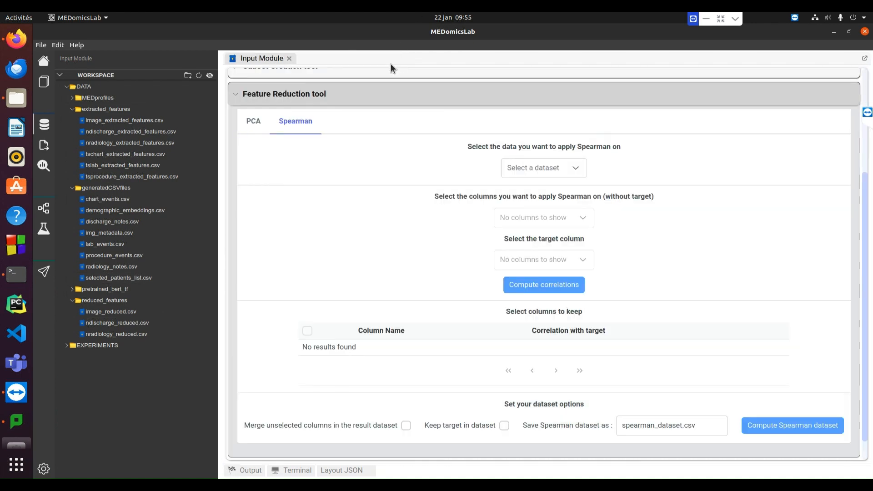
In the Merge tool, set tschart_extracted_features.csv as the first dataset and subject_id as the column to merge on
{"action": "left_click", "coordinate": [249, 96]}
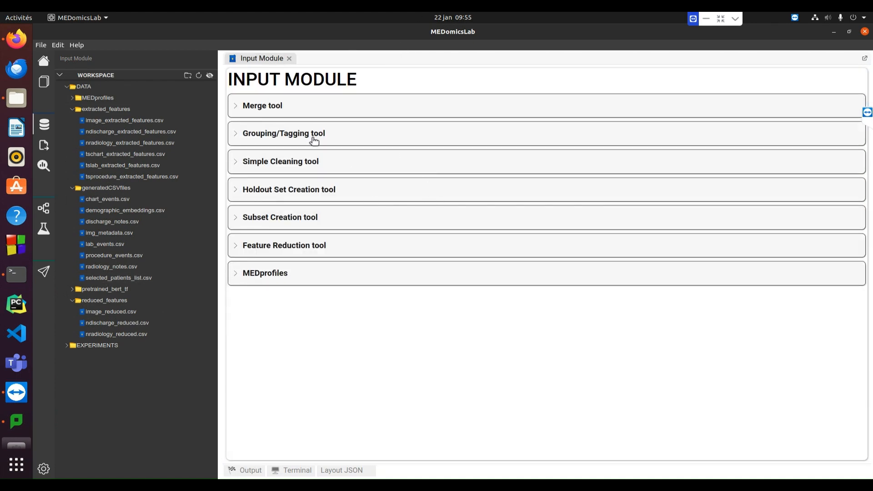
{"action": "left_click", "coordinate": [237, 106]}
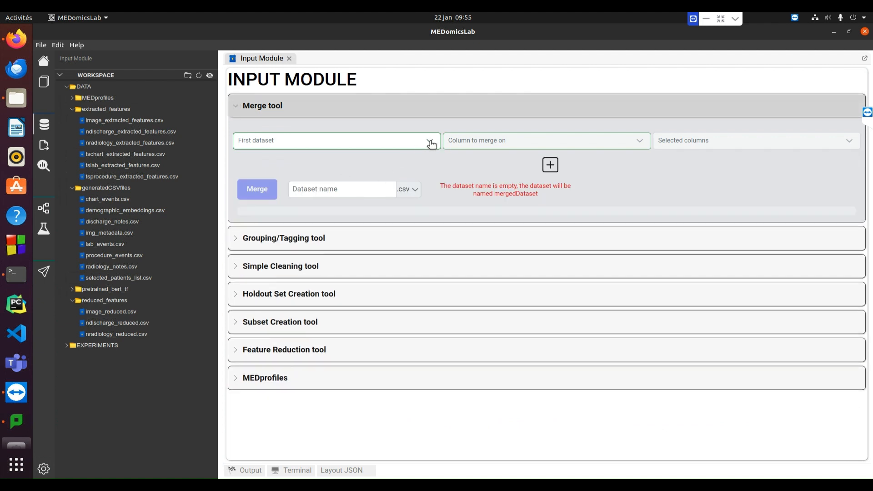
{"action": "left_click", "coordinate": [430, 143]}
{"action": "scroll", "coordinate": [383, 186], "scroll_direction": "down", "scroll_amount": 10}
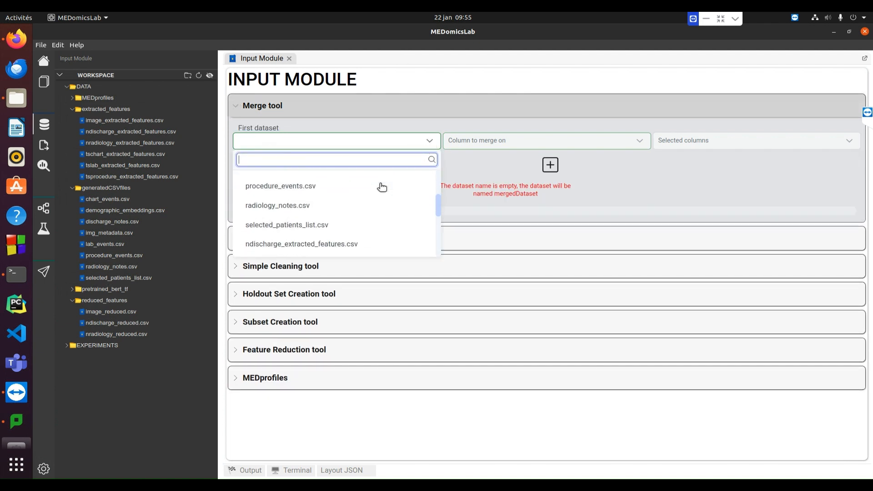
{"action": "scroll", "coordinate": [382, 187], "scroll_direction": "down", "scroll_amount": 3}
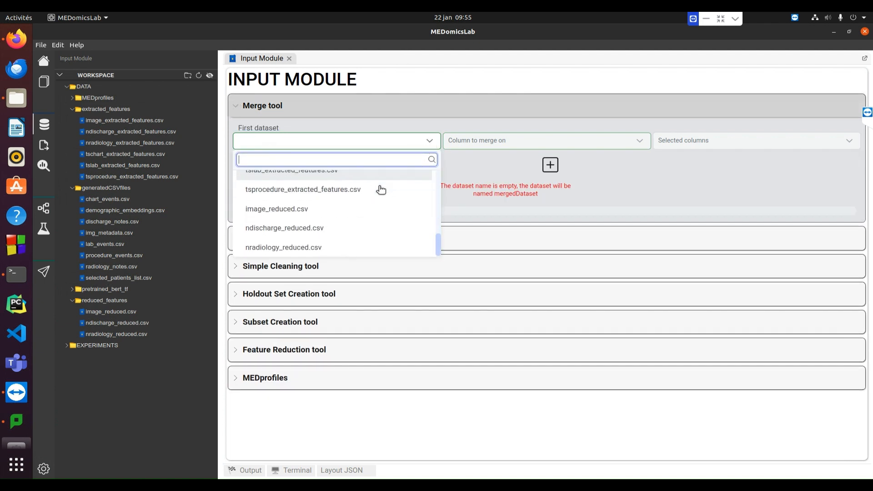
{"action": "scroll", "coordinate": [383, 187], "scroll_direction": "up", "scroll_amount": 3}
{"action": "left_click", "coordinate": [368, 195]}
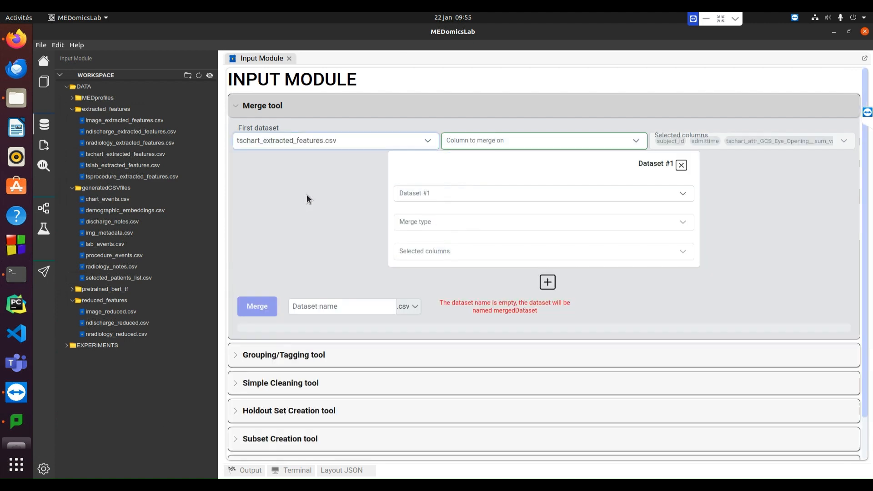
{"action": "left_click", "coordinate": [630, 142]}
{"action": "left_click", "coordinate": [430, 183]}
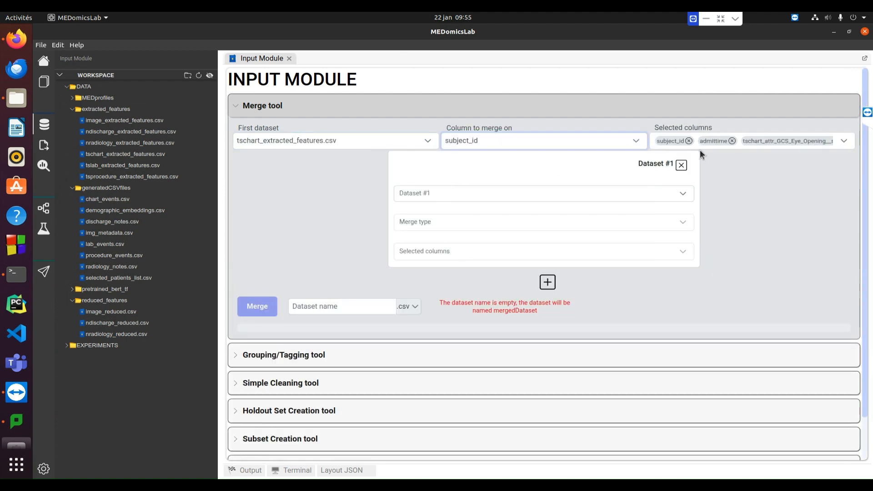
Choose selected_patients_list.csv as the dataset to merge with the first one
{"action": "left_click", "coordinate": [648, 193]}
{"action": "scroll", "coordinate": [531, 251], "scroll_direction": "down", "scroll_amount": 2}
{"action": "scroll", "coordinate": [519, 257], "scroll_direction": "down", "scroll_amount": 5}
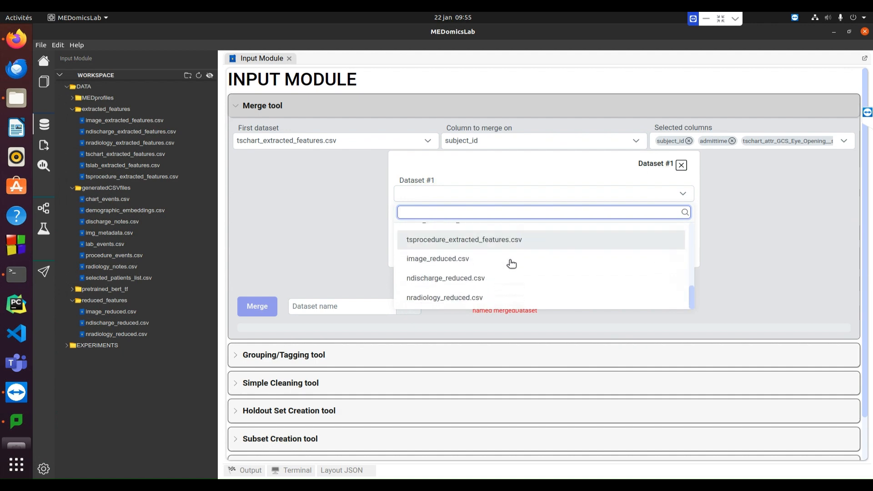
{"action": "scroll", "coordinate": [488, 279], "scroll_direction": "up", "scroll_amount": 2}
{"action": "scroll", "coordinate": [488, 279], "scroll_direction": "up", "scroll_amount": 3}
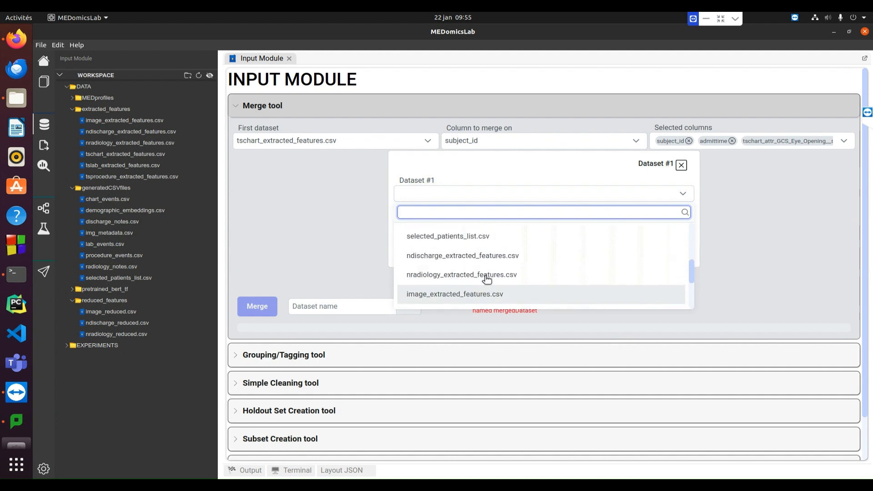
{"action": "left_click", "coordinate": [460, 280]}
Set the merge type to Inner and add the target column to the columns kept from selected_patients_list.csv
{"action": "left_click", "coordinate": [649, 222]}
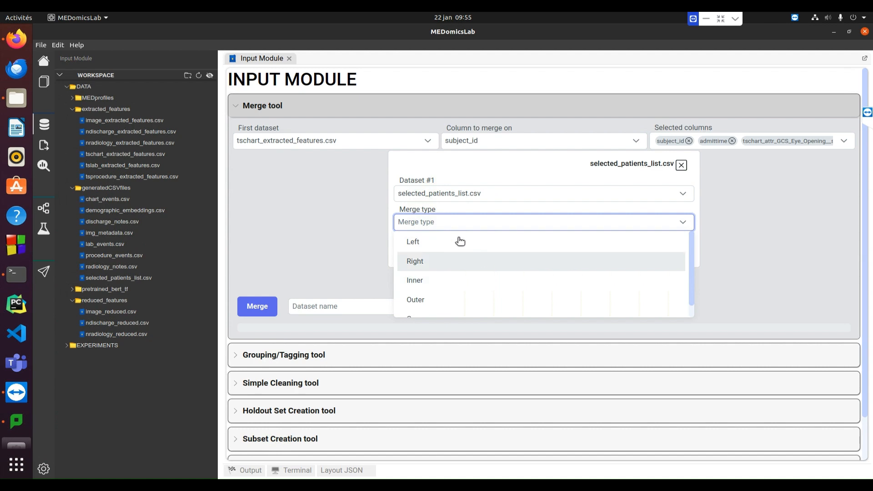
{"action": "left_click", "coordinate": [446, 281]}
{"action": "left_click", "coordinate": [676, 251]}
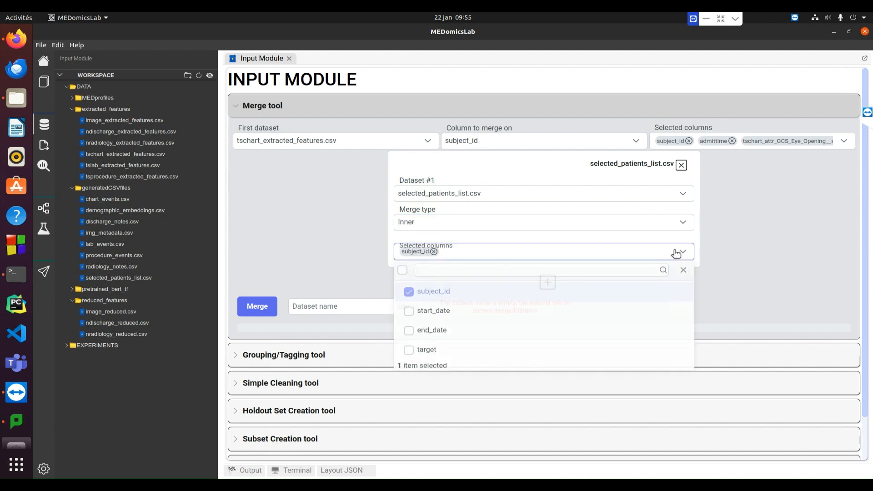
{"action": "left_click", "coordinate": [409, 352]}
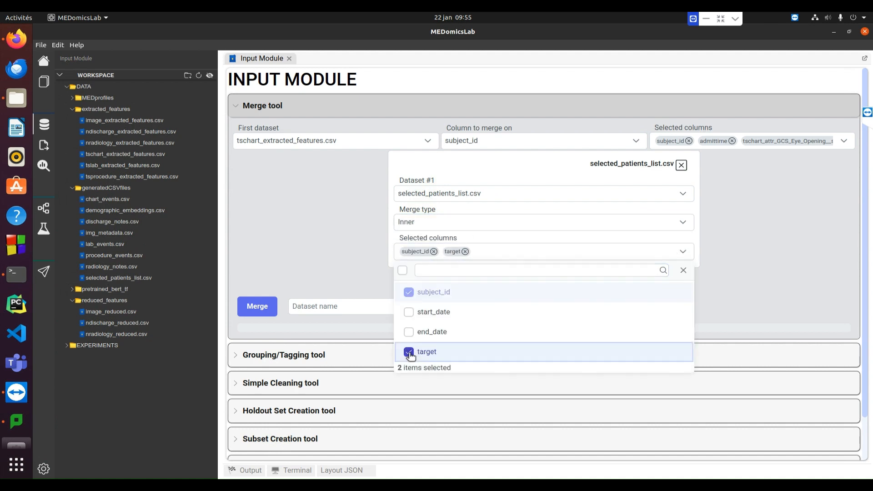
{"action": "left_click", "coordinate": [345, 264]}
Name the merged dataset tschart_with_target in CSV format and run the merge
{"action": "left_click", "coordinate": [329, 307]}
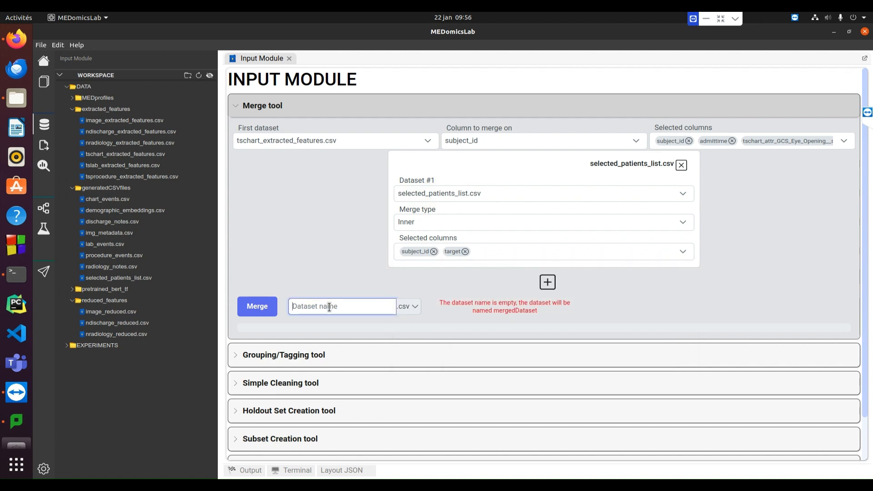
{"action": "type", "text": "ts_c"}
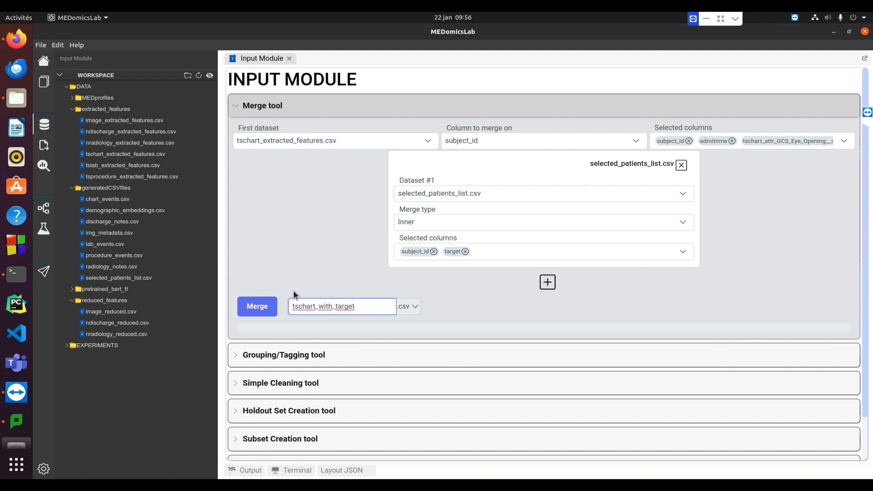
{"action": "left_click", "coordinate": [265, 310]}
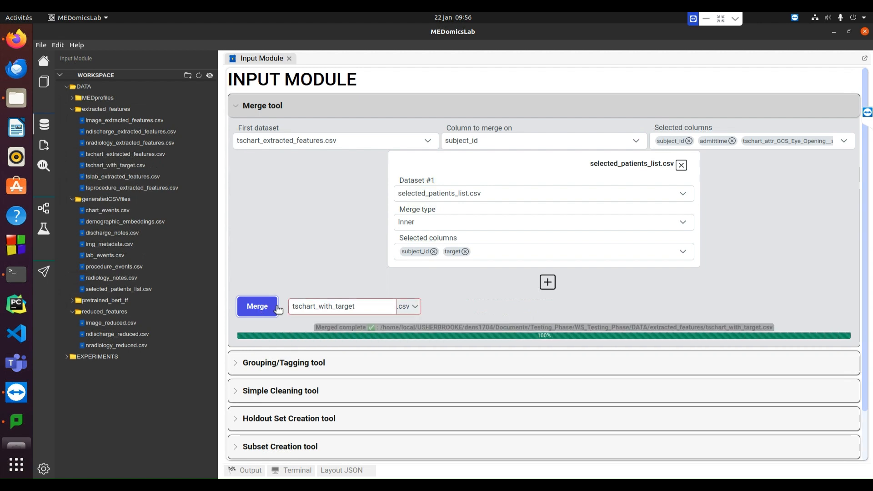
Open tschart_extracted_features.csv from the extracted_features folder and examine its last rows and columns
{"action": "double_click", "coordinate": [119, 157]}
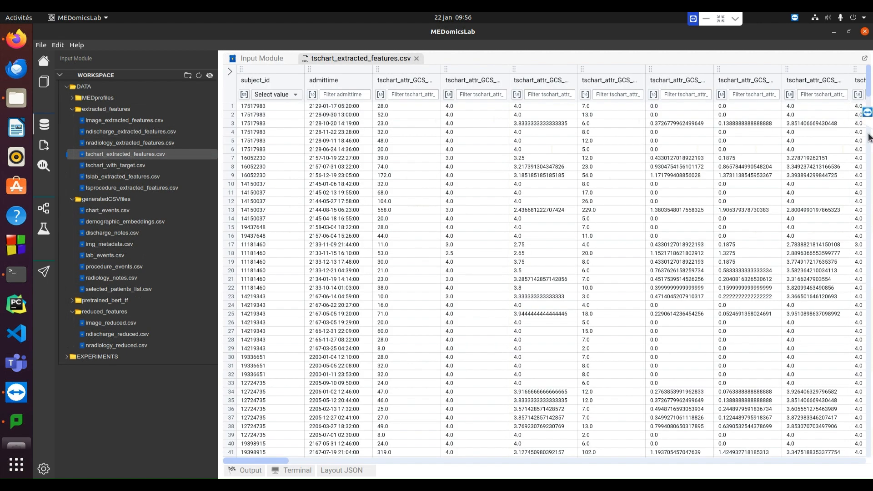
{"action": "scroll", "coordinate": [868, 118], "scroll_direction": "right", "scroll_amount": 3}
{"action": "left_click_drag", "start_coordinate": [869, 87], "coordinate": [872, 470]}
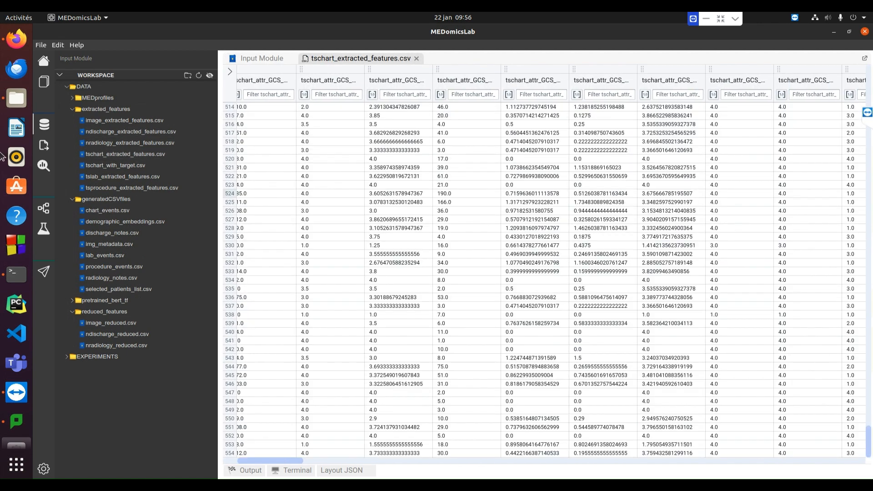
{"action": "left_click_drag", "start_coordinate": [279, 461], "coordinate": [872, 465]}
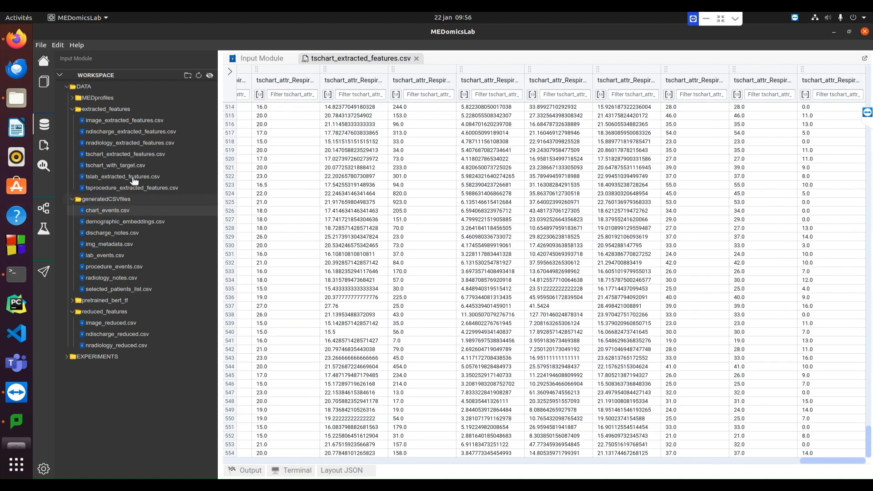
Open tschart_with_target.csv, check its last columns for the target, and close both opened CSV files
{"action": "double_click", "coordinate": [116, 165]}
{"action": "left_click_drag", "start_coordinate": [347, 465], "coordinate": [869, 464]}
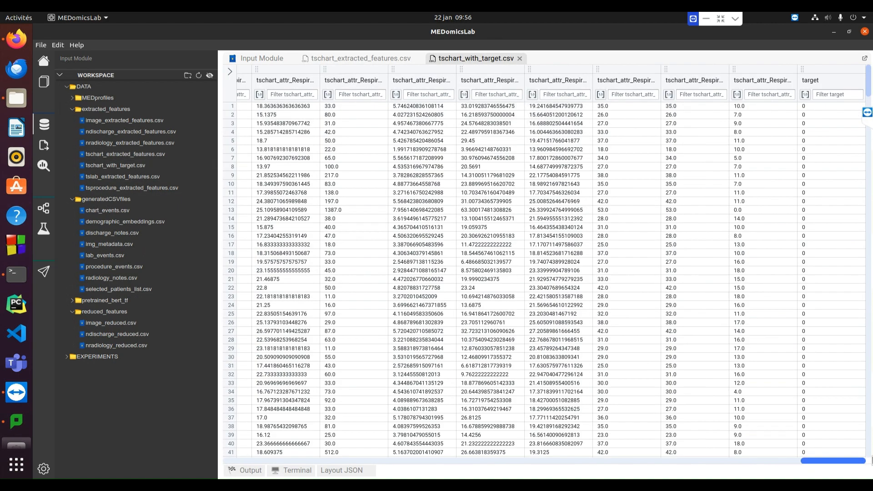
{"action": "left_click_drag", "start_coordinate": [869, 82], "coordinate": [857, 61]}
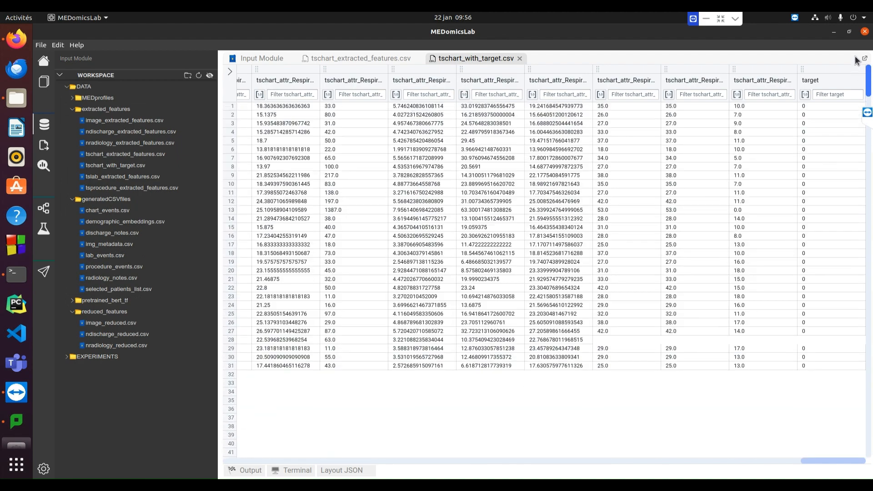
{"action": "left_click", "coordinate": [520, 58]}
{"action": "left_click", "coordinate": [417, 58]}
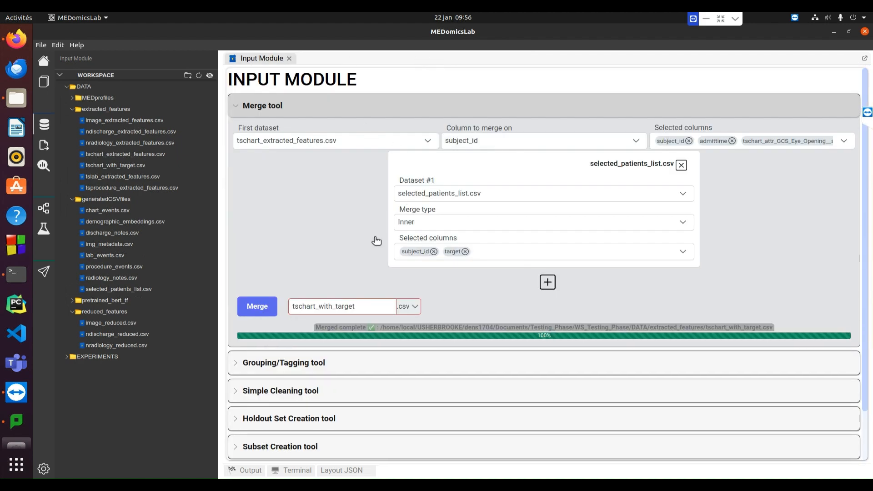
Change the first dataset to tslab_extracted_features.csv and set subject_id as the column to merge on
{"action": "left_click", "coordinate": [406, 141]}
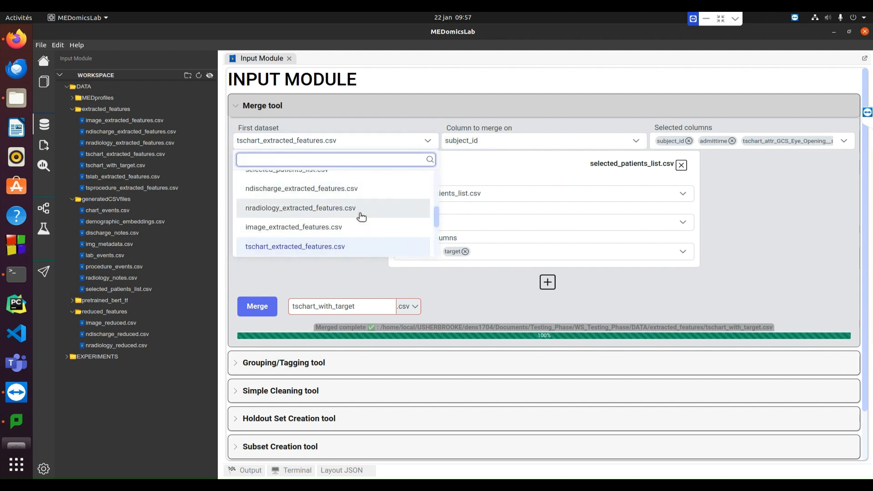
{"action": "scroll", "coordinate": [362, 217], "scroll_direction": "up", "scroll_amount": 4}
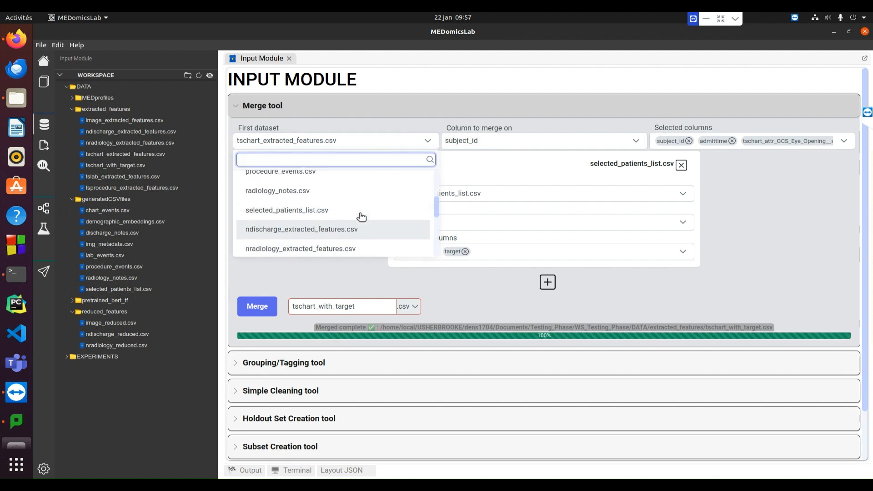
{"action": "scroll", "coordinate": [362, 217], "scroll_direction": "up", "scroll_amount": 1}
{"action": "scroll", "coordinate": [361, 217], "scroll_direction": "down", "scroll_amount": 3}
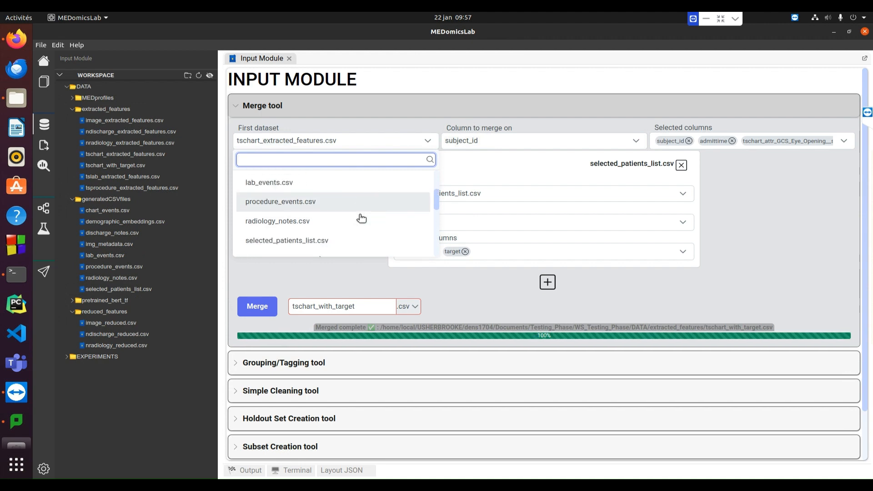
{"action": "scroll", "coordinate": [362, 218], "scroll_direction": "down", "scroll_amount": 5}
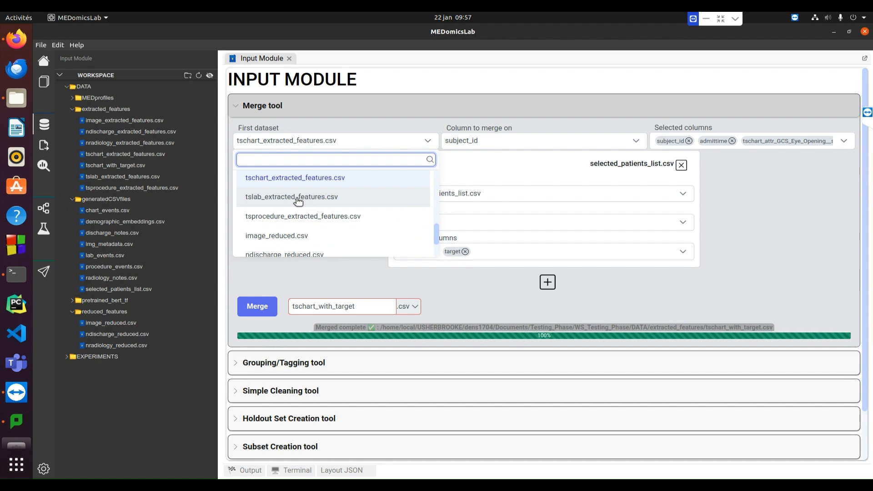
{"action": "left_click", "coordinate": [298, 197]}
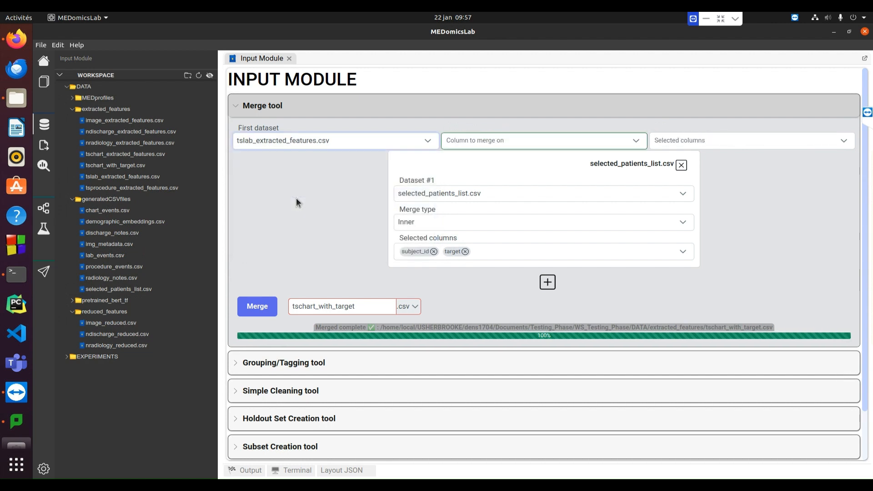
{"action": "left_click", "coordinate": [575, 144]}
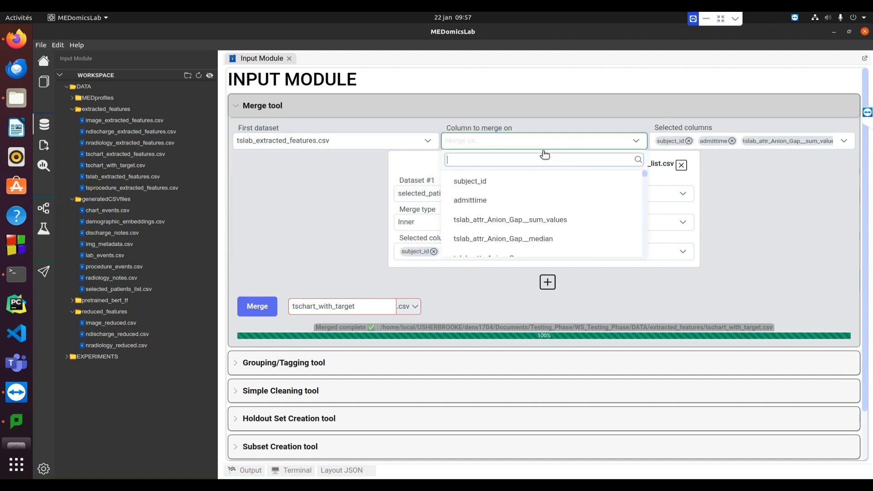
{"action": "left_click", "coordinate": [486, 183]}
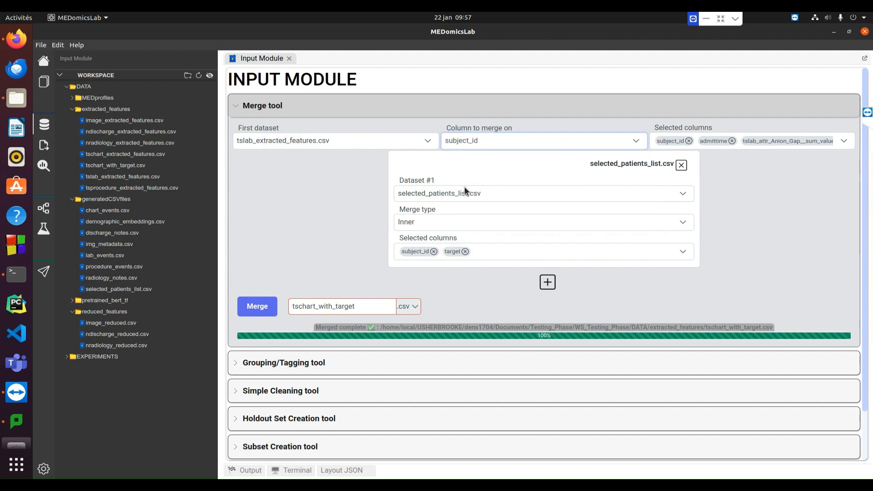
Rename the output dataset to tslab_with_target and merge it with the patient list
{"action": "left_click", "coordinate": [314, 305]}
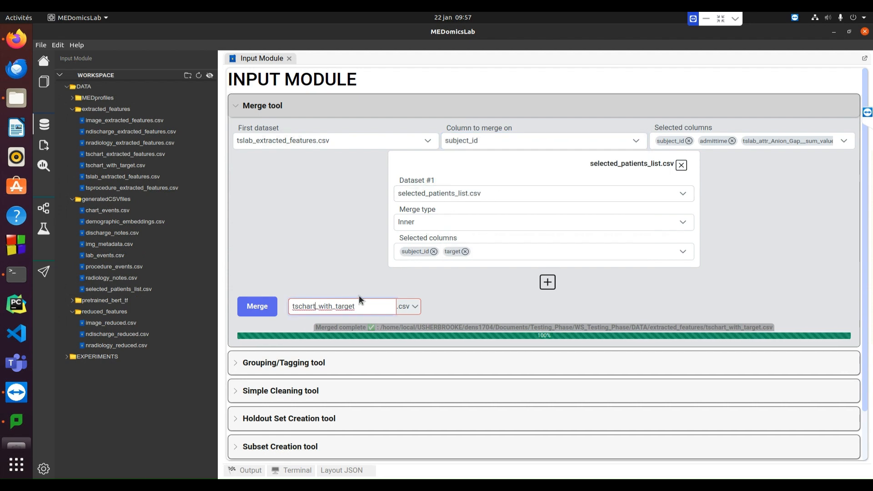
{"action": "key", "text": "BackSpace"}
{"action": "key", "text": "BackSpace"}
{"action": "key", "text": "BackSpace"}
{"action": "key", "text": "BackSpace"}
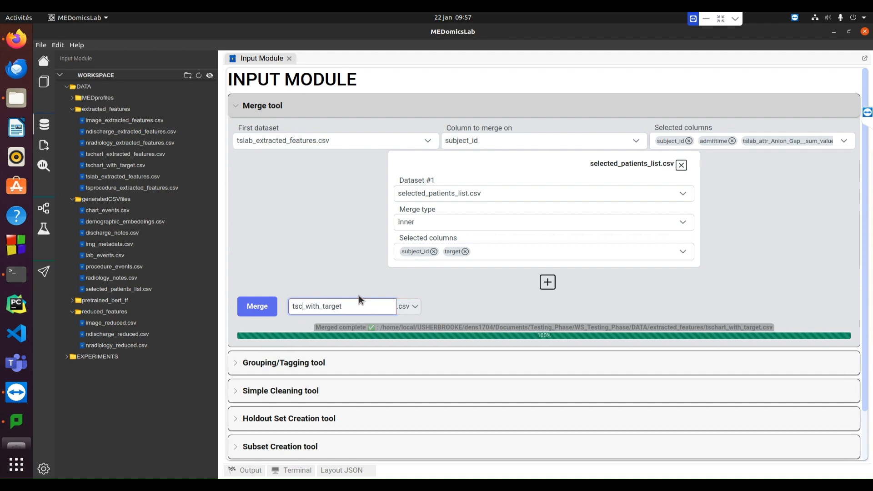
{"action": "key", "text": "BackSpace"}
{"action": "type", "text": "lab"}
{"action": "left_click", "coordinate": [264, 309]}
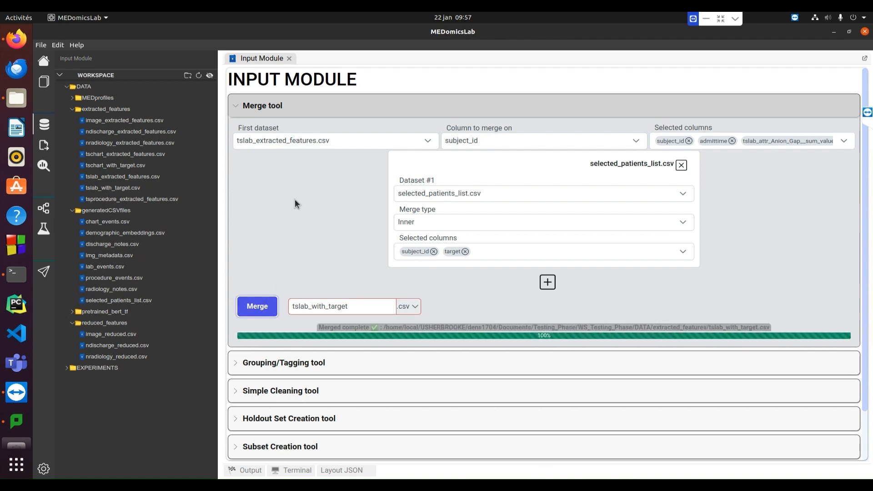
Change the first dataset to tsprocedure_extracted_features.csv and set subject_id as the column to merge on
{"action": "left_click", "coordinate": [324, 142]}
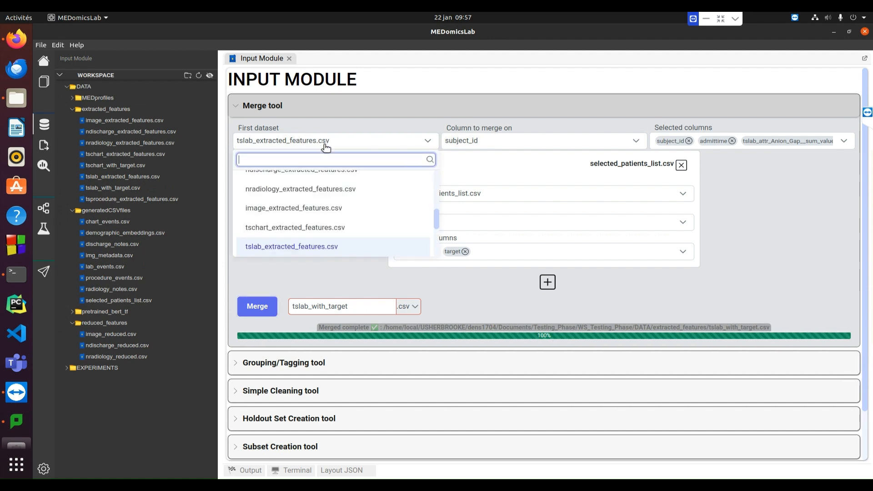
{"action": "scroll", "coordinate": [299, 220], "scroll_direction": "down", "scroll_amount": 2}
{"action": "left_click", "coordinate": [296, 221]}
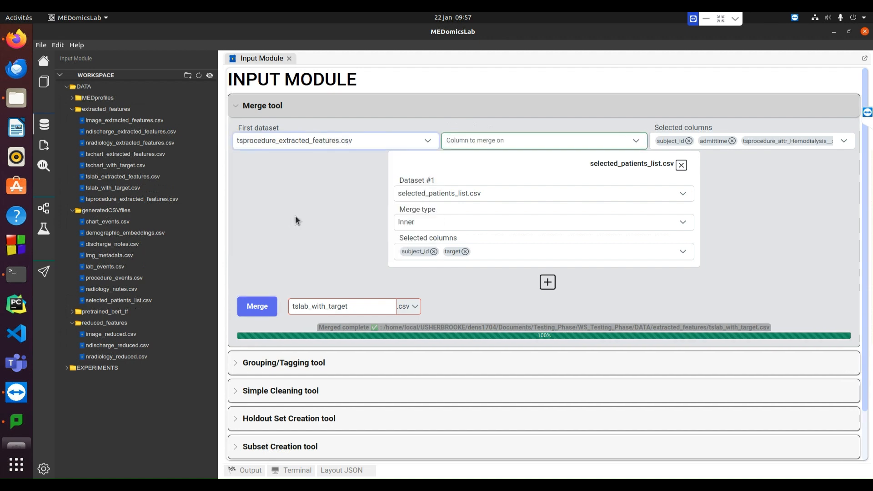
{"action": "left_click", "coordinate": [595, 142]}
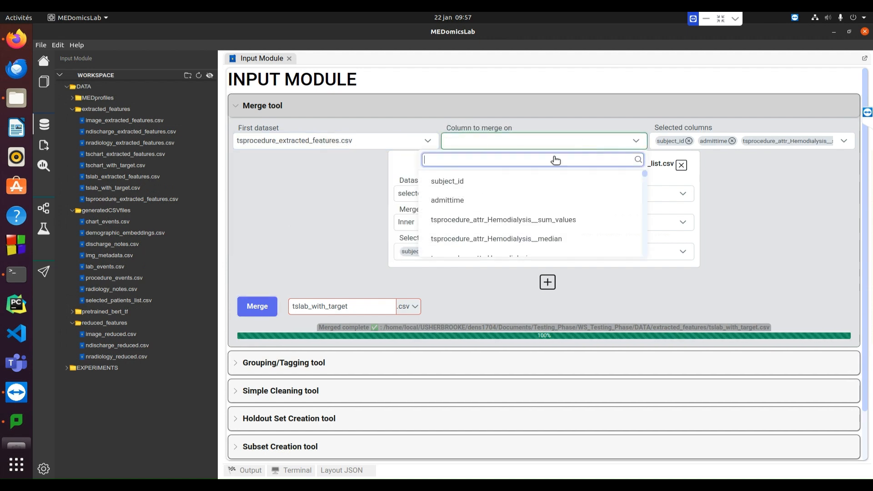
{"action": "left_click", "coordinate": [503, 189]}
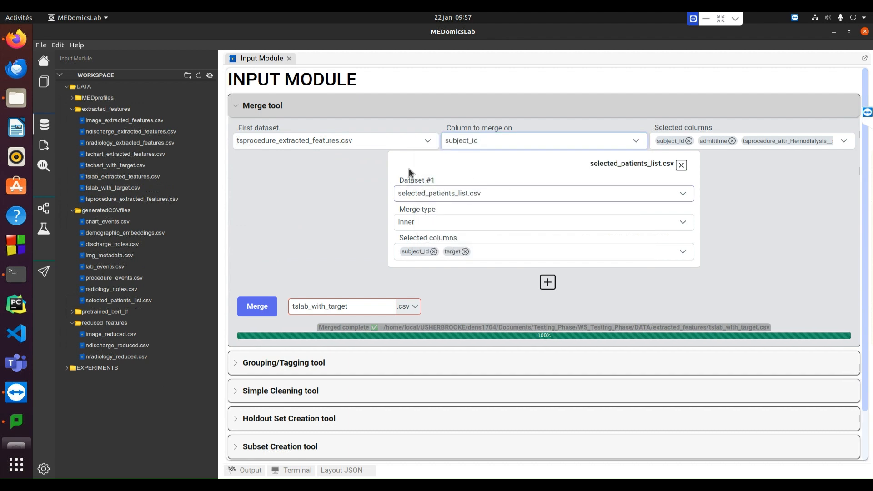
Rename the output dataset to tsprocedure_with_target and merge it with the patient list
{"action": "left_click", "coordinate": [309, 307]}
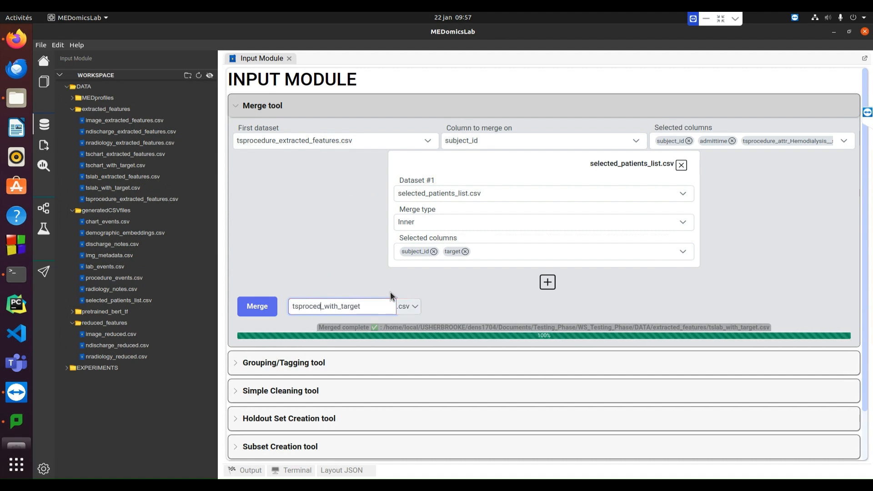
{"action": "left_click", "coordinate": [258, 305]}
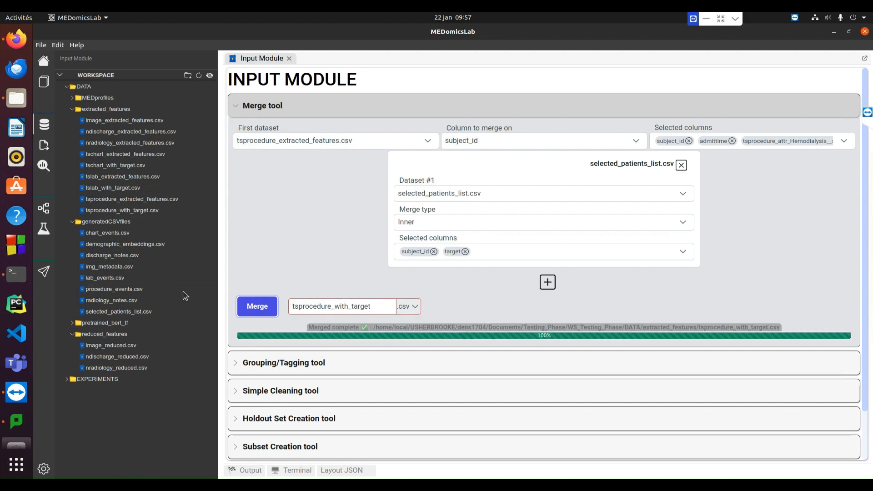
Open tslab_with_target.csv and tsprocedure_with_target.csv to check their last columns for the target, and close both files
{"action": "double_click", "coordinate": [123, 188]}
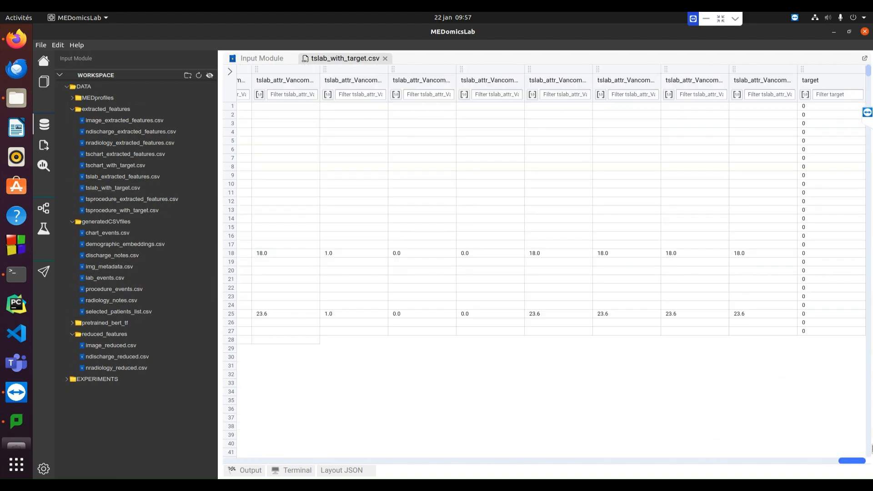
{"action": "double_click", "coordinate": [101, 210]}
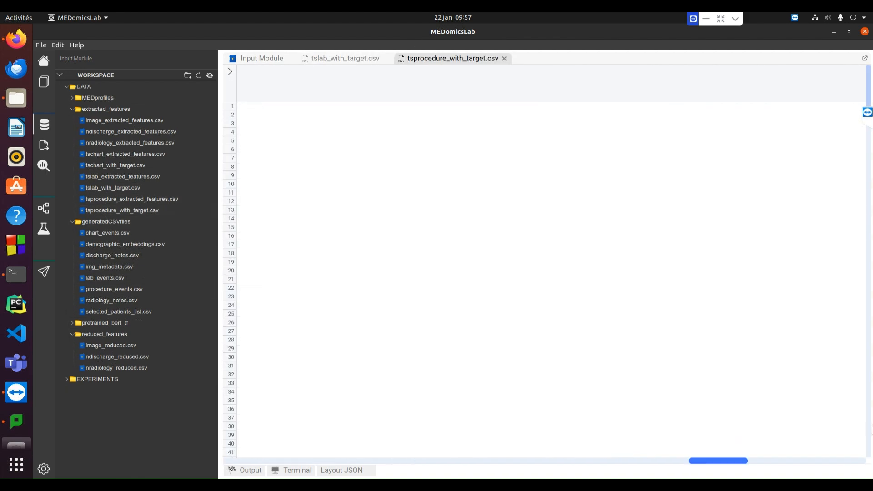
{"action": "left_click", "coordinate": [504, 58]}
{"action": "left_click", "coordinate": [385, 58]}
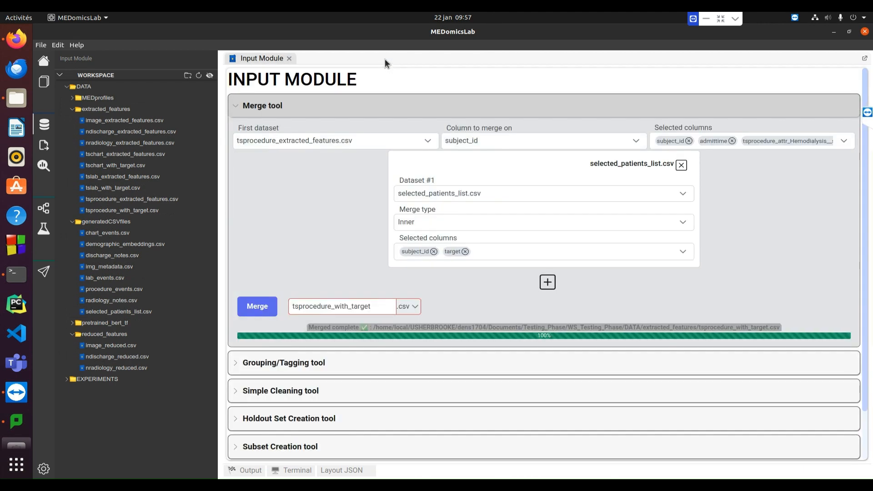
Collapse the Merge tool, open the Feature Reduction tool's Spearman method, and choose tschart_with_target.csv as its data
{"action": "left_click", "coordinate": [252, 106]}
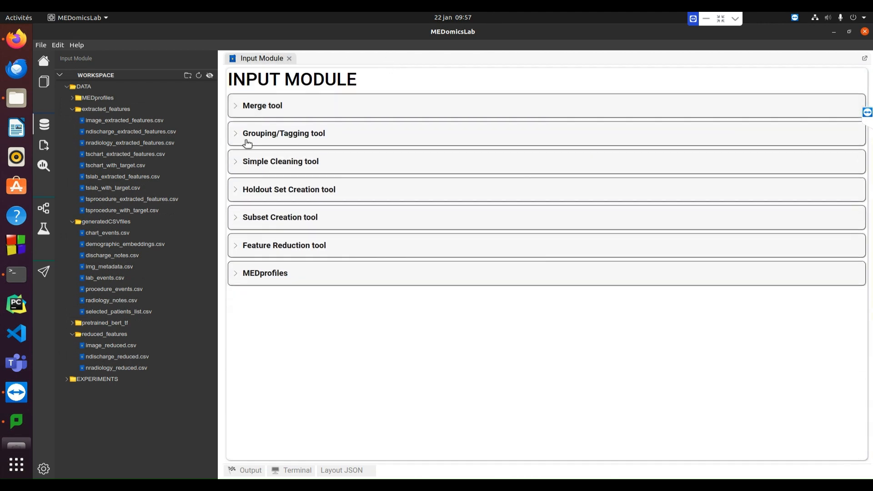
{"action": "left_click", "coordinate": [260, 246]}
{"action": "scroll", "coordinate": [526, 262], "scroll_direction": "down", "scroll_amount": 3}
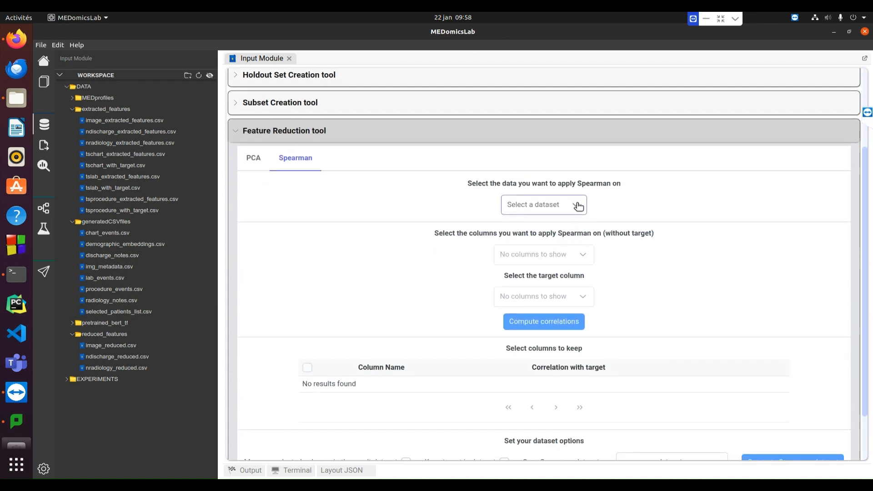
{"action": "scroll", "coordinate": [578, 206], "scroll_direction": "down", "scroll_amount": 1}
{"action": "left_click", "coordinate": [578, 182]}
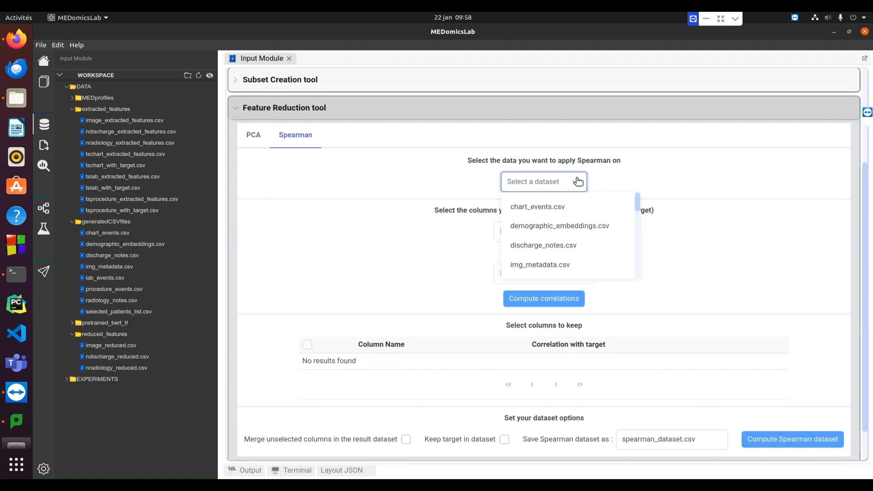
{"action": "scroll", "coordinate": [564, 228], "scroll_direction": "down", "scroll_amount": 4}
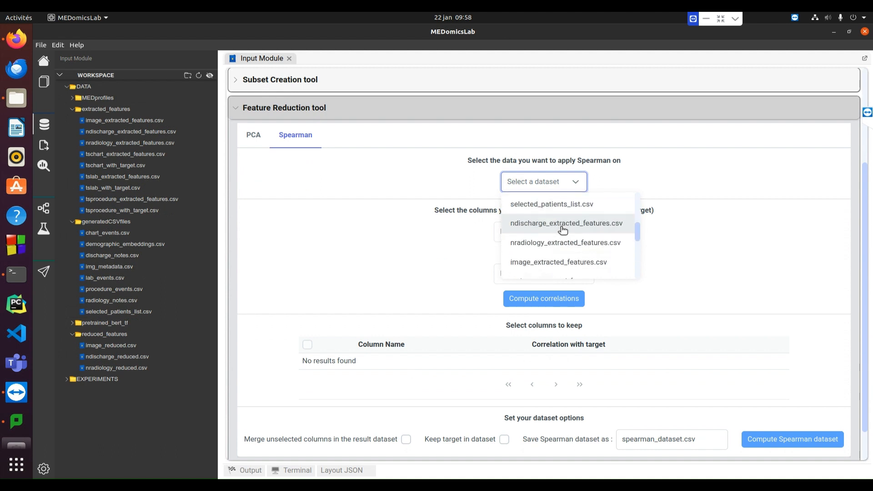
{"action": "scroll", "coordinate": [564, 230], "scroll_direction": "down", "scroll_amount": 2}
{"action": "scroll", "coordinate": [560, 221], "scroll_direction": "down", "scroll_amount": 3}
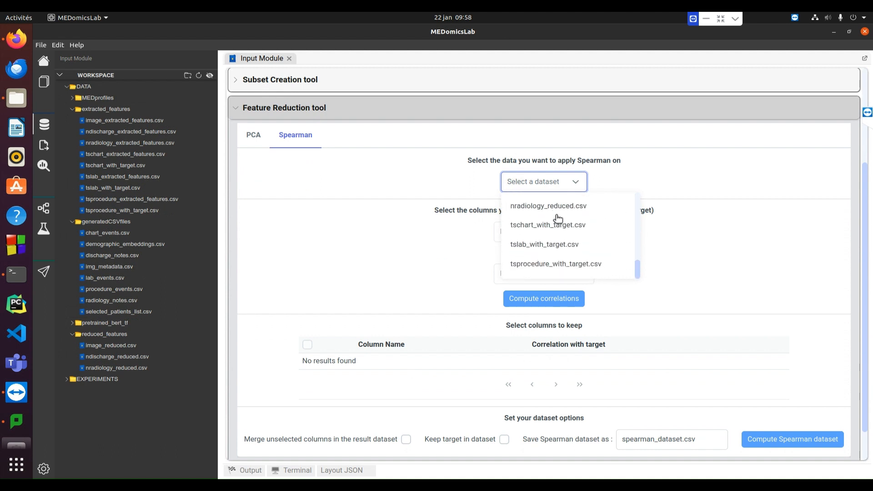
{"action": "left_click", "coordinate": [555, 226]}
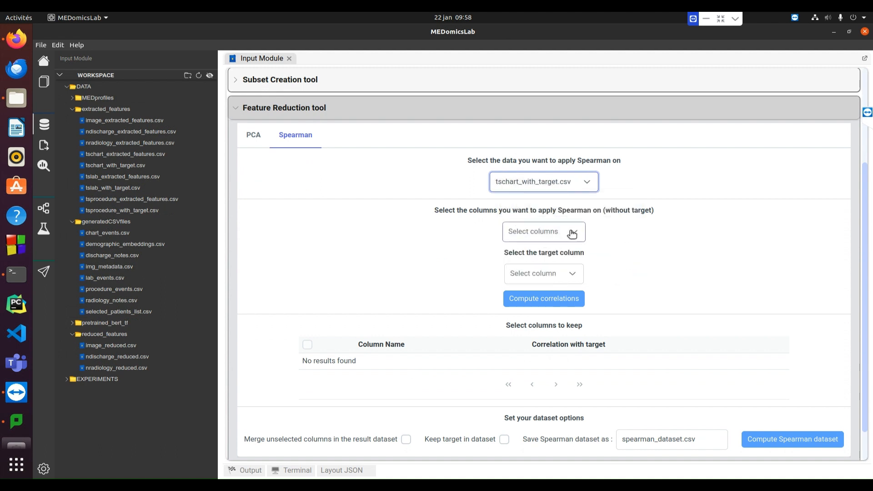
Select all columns for Spearman except subject_id, admittime and target
{"action": "left_click", "coordinate": [553, 232]}
{"action": "left_click", "coordinate": [517, 255]}
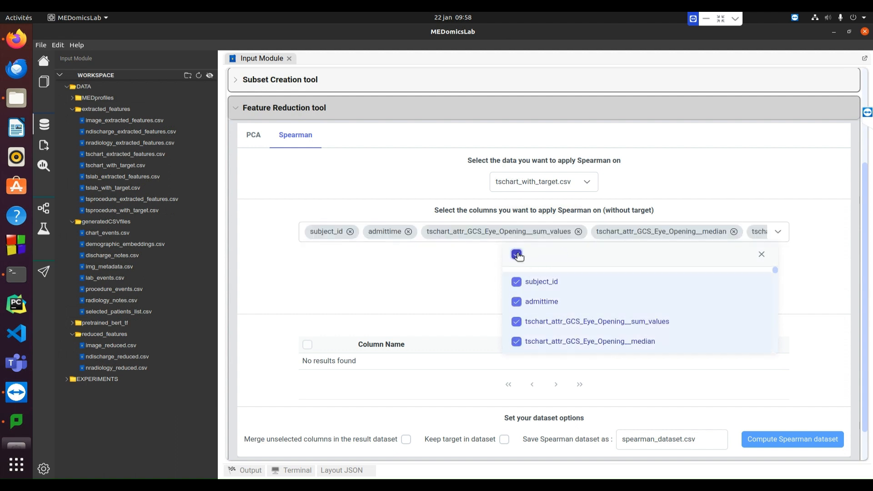
{"action": "left_click", "coordinate": [558, 283]}
{"action": "left_click", "coordinate": [559, 302]}
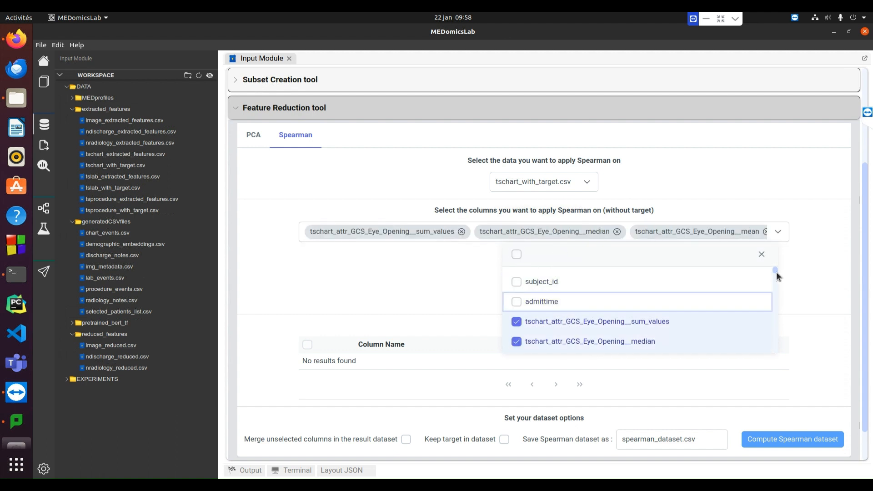
{"action": "left_click_drag", "start_coordinate": [777, 272], "coordinate": [776, 351]}
{"action": "left_click", "coordinate": [603, 347]}
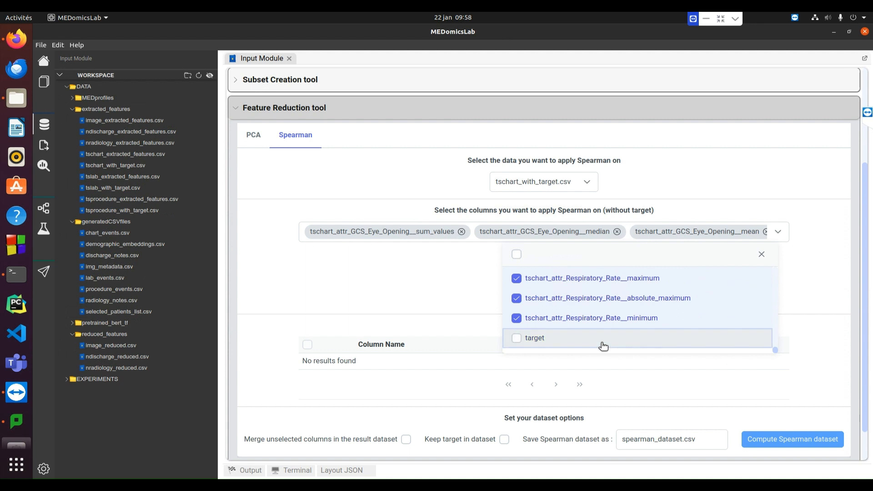
{"action": "left_click", "coordinate": [438, 294]}
Set target as the target column and compute the correlations
{"action": "left_click", "coordinate": [567, 278]}
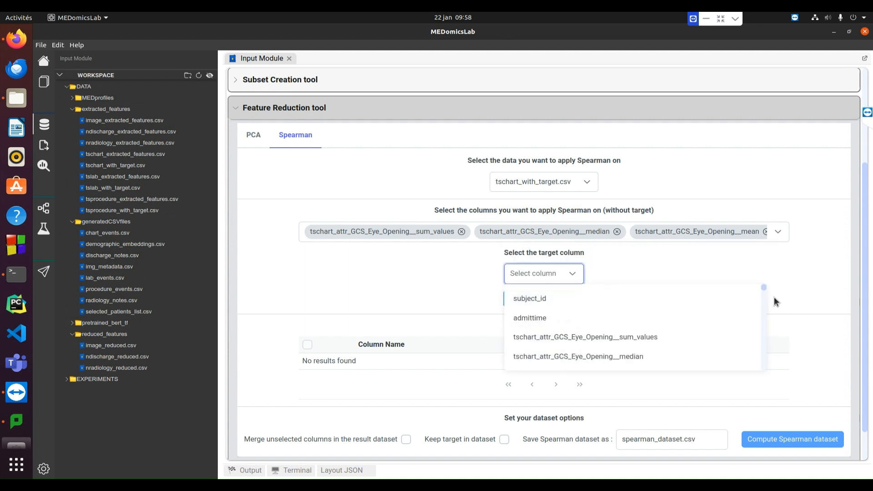
{"action": "left_click_drag", "start_coordinate": [765, 291], "coordinate": [768, 368]}
{"action": "left_click", "coordinate": [633, 356]}
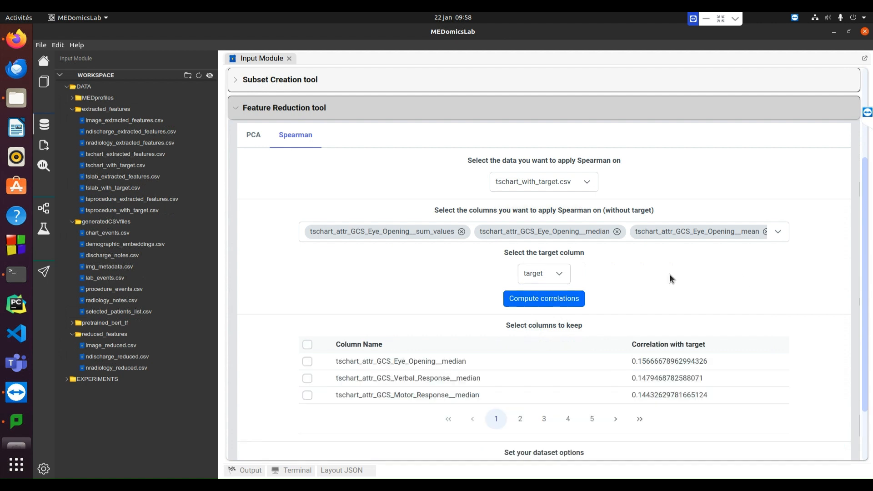
Browse the first four pages of computed correlations and return to the first page
{"action": "scroll", "coordinate": [637, 309], "scroll_direction": "down", "scroll_amount": 1}
{"action": "left_click", "coordinate": [520, 373]}
{"action": "left_click", "coordinate": [544, 374]}
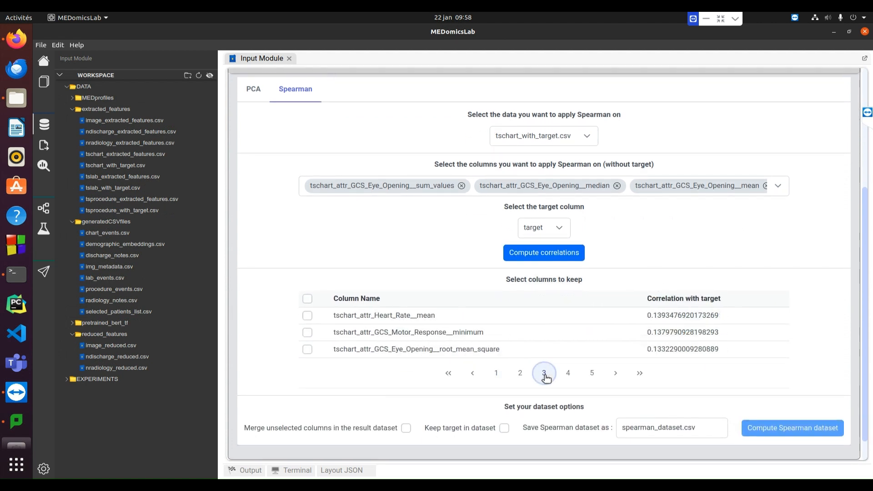
{"action": "left_click", "coordinate": [568, 374]}
{"action": "left_click", "coordinate": [452, 374]}
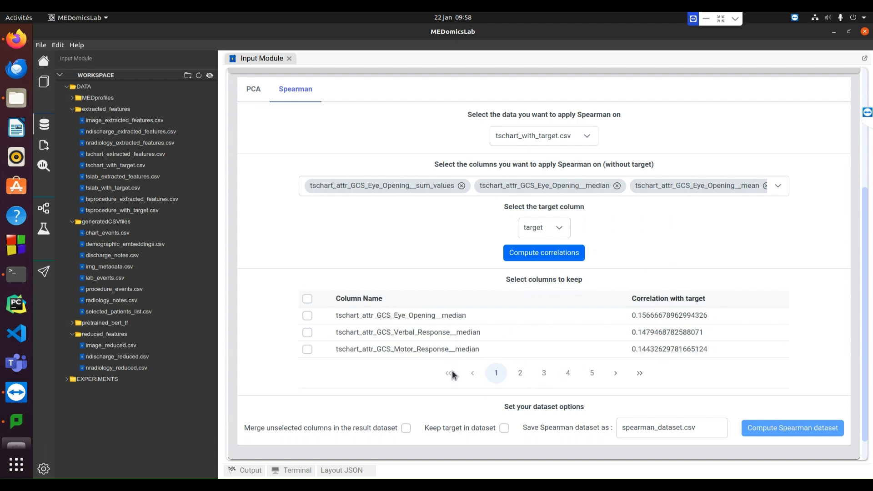
Mark the ten chart columns most correlated with the target to keep, from GCS_Eye_Opening__median through GCS_Eye_Opening__maximum
{"action": "left_click", "coordinate": [308, 315]}
{"action": "left_click", "coordinate": [307, 333]}
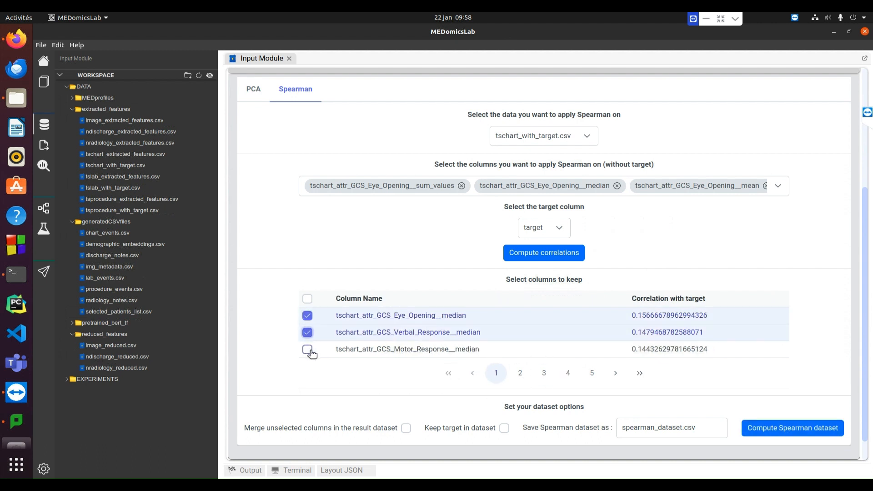
{"action": "left_click", "coordinate": [307, 350]}
{"action": "left_click", "coordinate": [520, 373]}
{"action": "left_click", "coordinate": [307, 316]}
{"action": "left_click", "coordinate": [307, 333]}
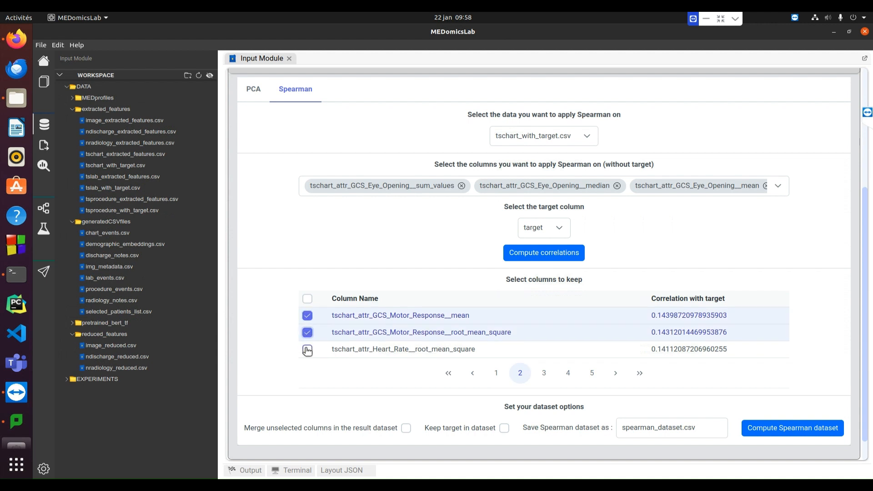
{"action": "left_click", "coordinate": [308, 349]}
{"action": "left_click", "coordinate": [544, 373]}
{"action": "left_click", "coordinate": [308, 315]}
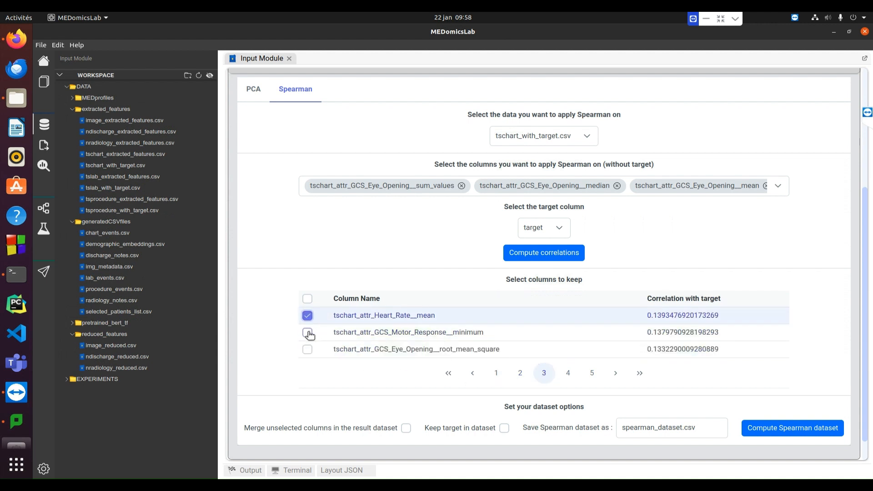
{"action": "left_click", "coordinate": [307, 332]}
{"action": "left_click", "coordinate": [308, 349]}
{"action": "left_click", "coordinate": [568, 373]}
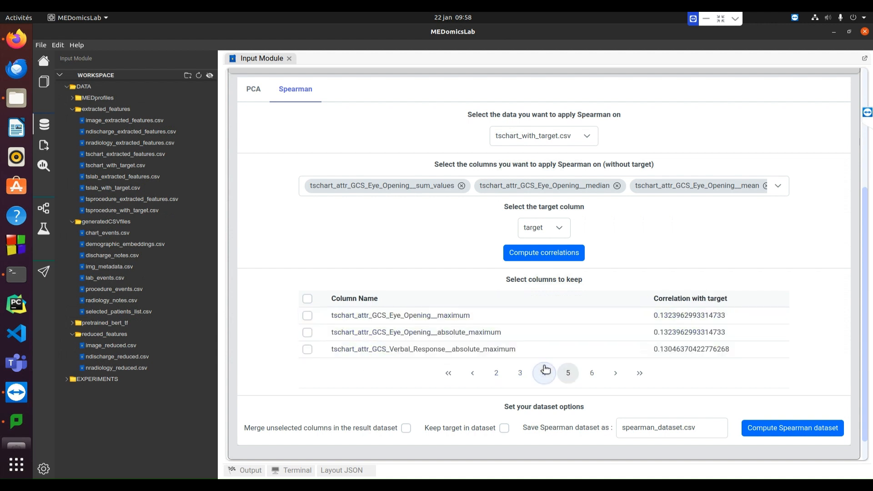
{"action": "left_click", "coordinate": [307, 315]}
Enable merging of unselected columns, name the result tschart_reduced.csv, and compute the Spearman dataset
{"action": "scroll", "coordinate": [405, 399], "scroll_direction": "down", "scroll_amount": 1}
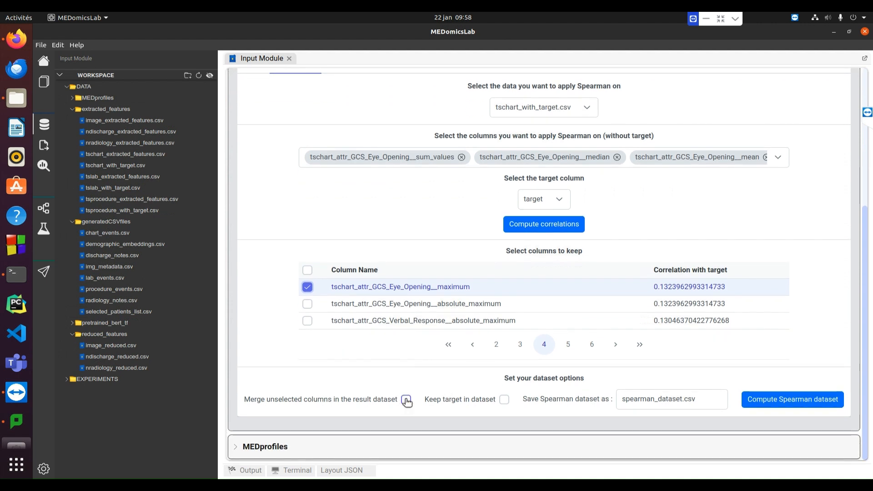
{"action": "left_click", "coordinate": [407, 400]}
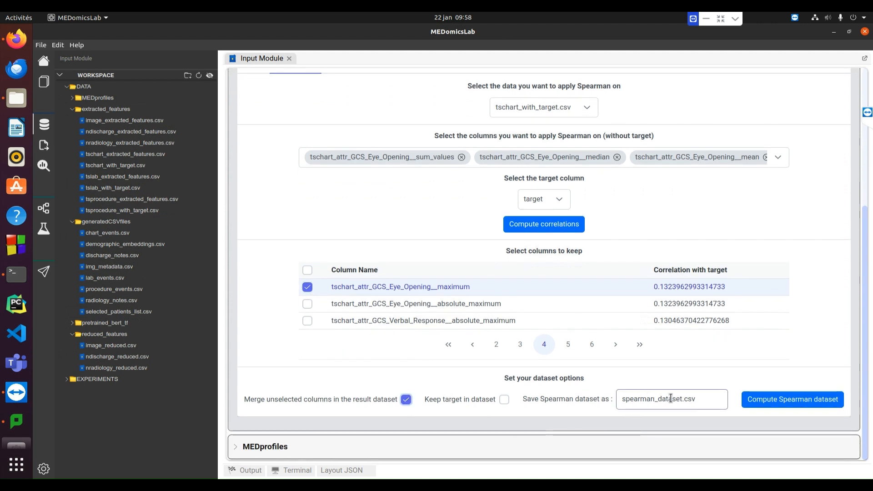
{"action": "left_click_drag", "start_coordinate": [682, 398], "coordinate": [614, 400]}
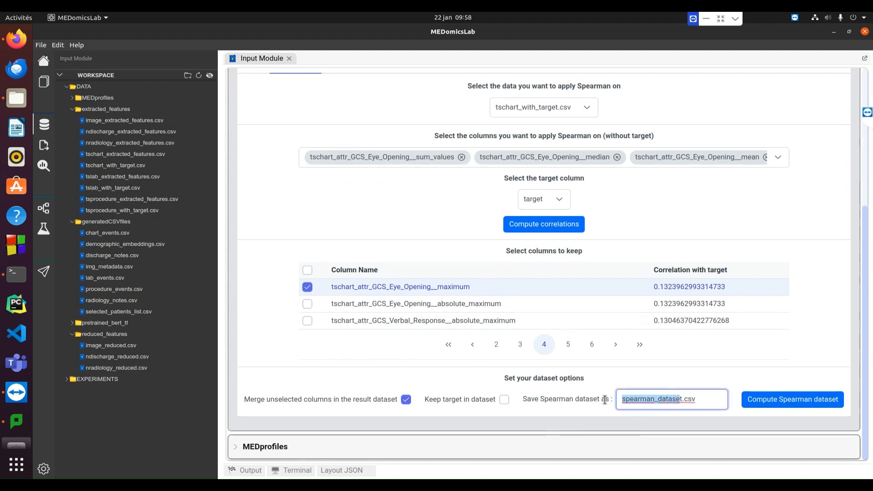
{"action": "key", "text": "BackSpace"}
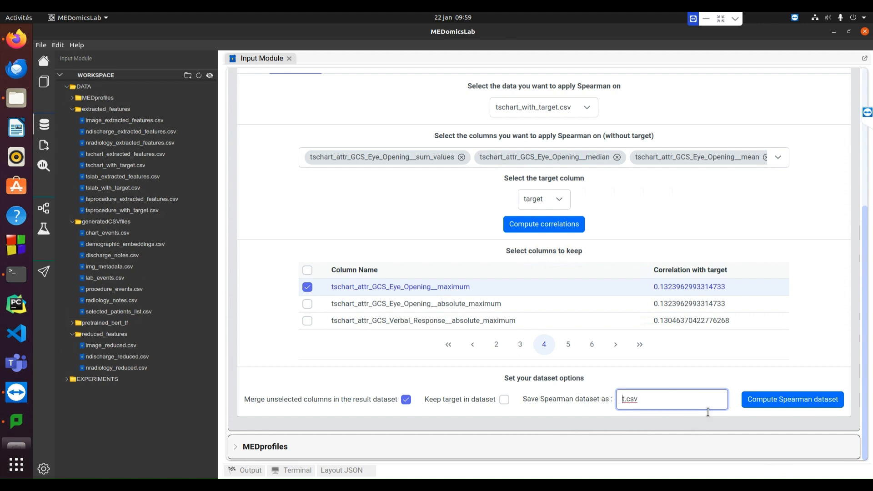
{"action": "type", "text": "schart_reduced"}
{"action": "left_click", "coordinate": [751, 401]}
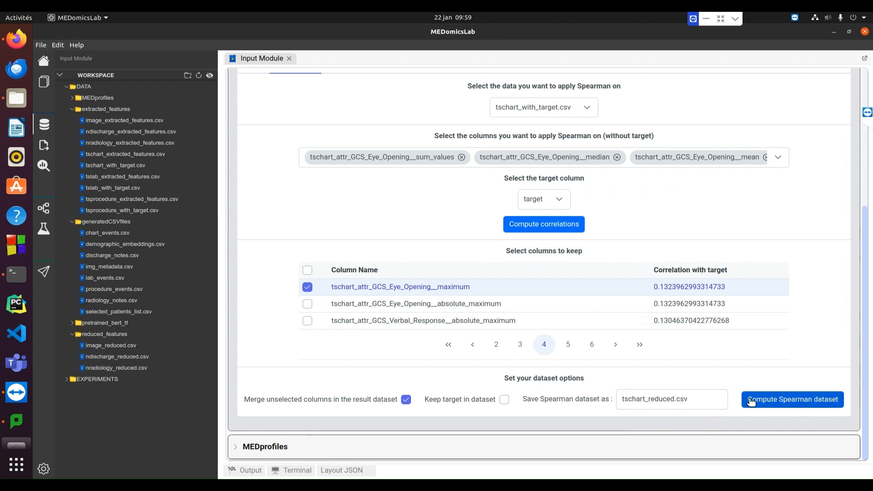
Open tschart_reduced.csv from the reduced_features folder, examine its rows and columns, and close it
{"action": "scroll", "coordinate": [733, 400], "scroll_direction": "down", "scroll_amount": 1}
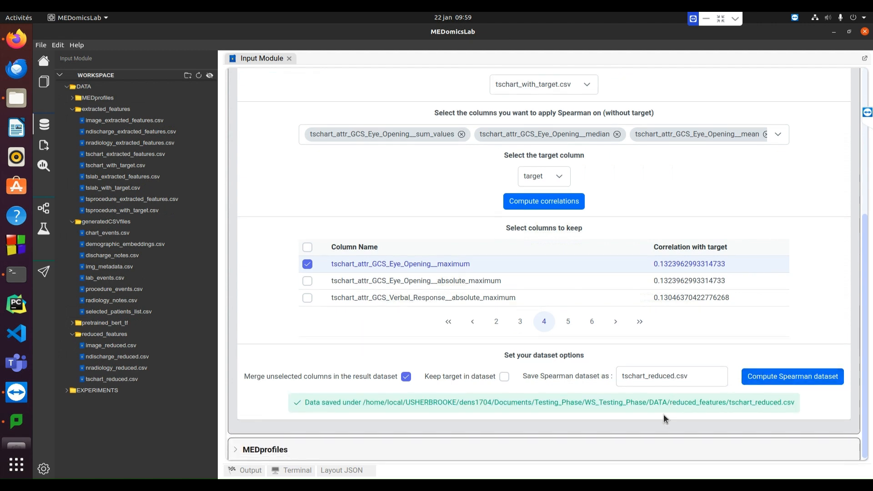
{"action": "double_click", "coordinate": [106, 380]}
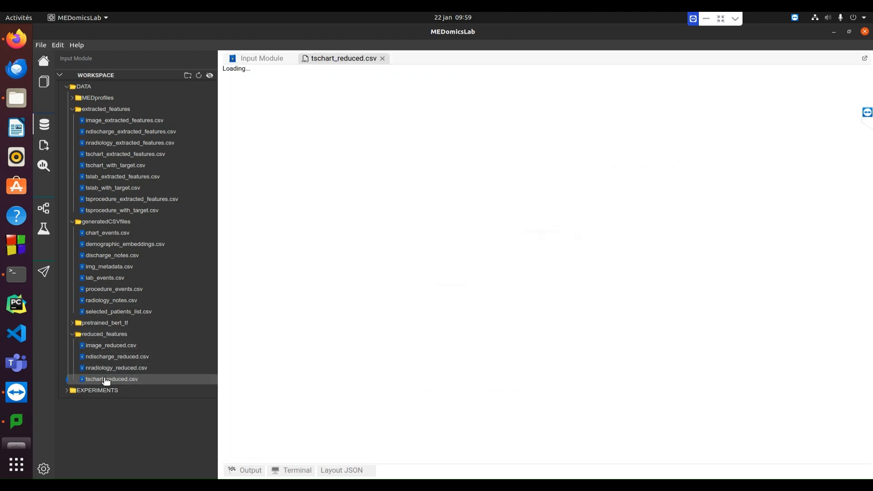
{"action": "scroll", "coordinate": [748, 198], "scroll_direction": "down", "scroll_amount": 5}
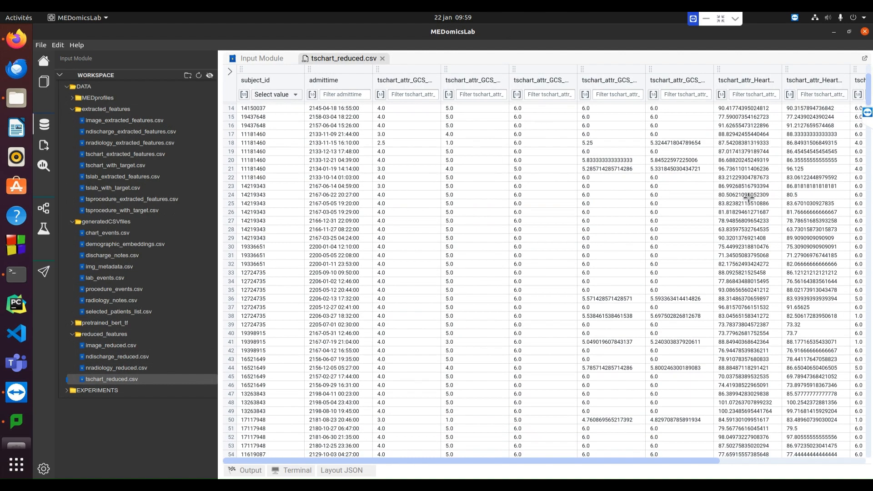
{"action": "scroll", "coordinate": [749, 199], "scroll_direction": "up", "scroll_amount": 5}
{"action": "left_click_drag", "start_coordinate": [489, 461], "coordinate": [410, 463]}
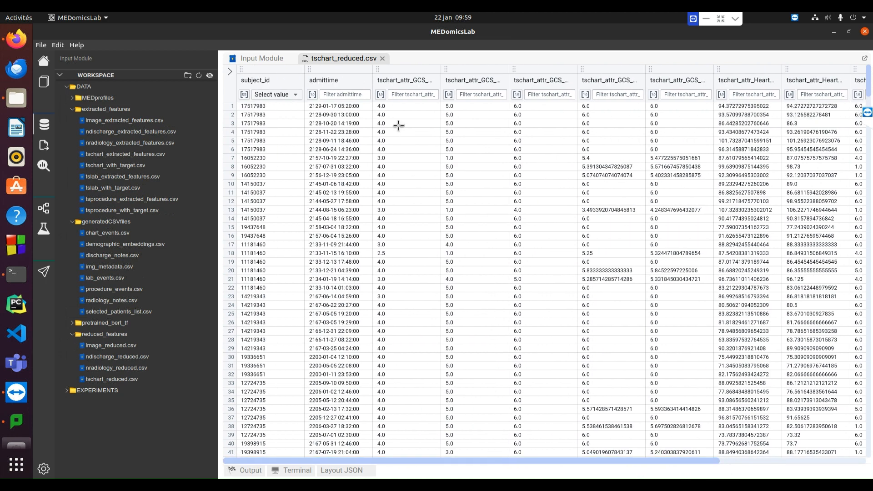
{"action": "left_click", "coordinate": [383, 58]}
Choose tslab_with_target.csv as the data to apply Spearman on
{"action": "scroll", "coordinate": [561, 288], "scroll_direction": "up", "scroll_amount": 2}
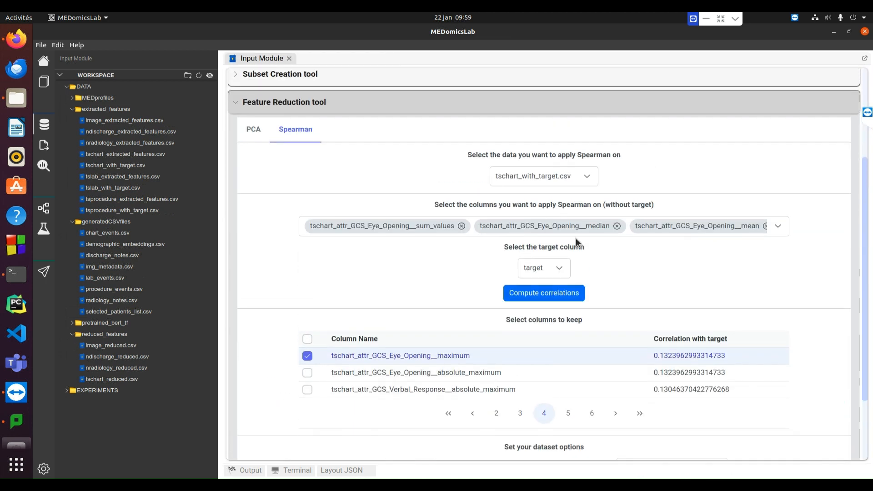
{"action": "left_click", "coordinate": [583, 176]}
{"action": "scroll", "coordinate": [577, 225], "scroll_direction": "down", "scroll_amount": 2}
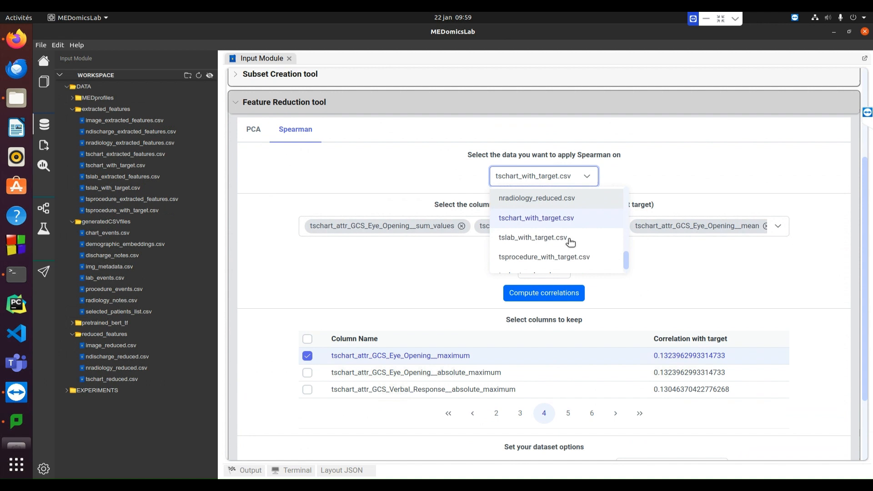
{"action": "left_click", "coordinate": [541, 239]}
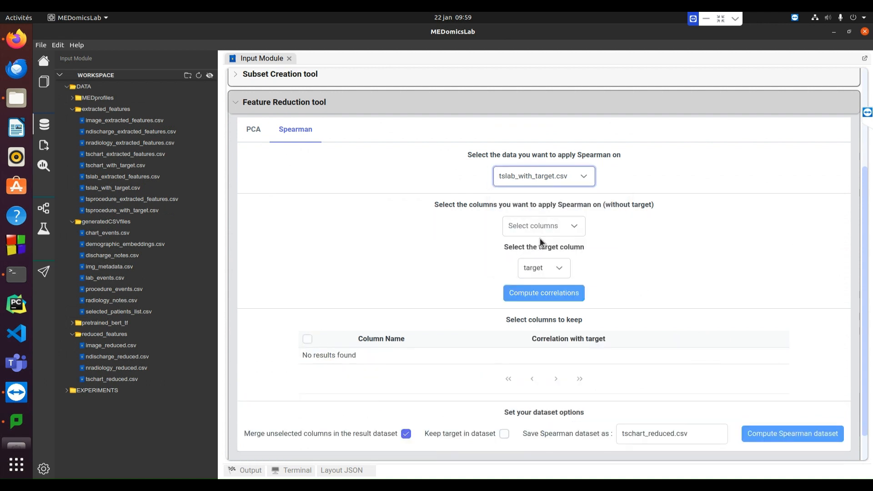
Select all lab columns for the Spearman correlation except subject_id, admittime and target
{"action": "left_click", "coordinate": [576, 228]}
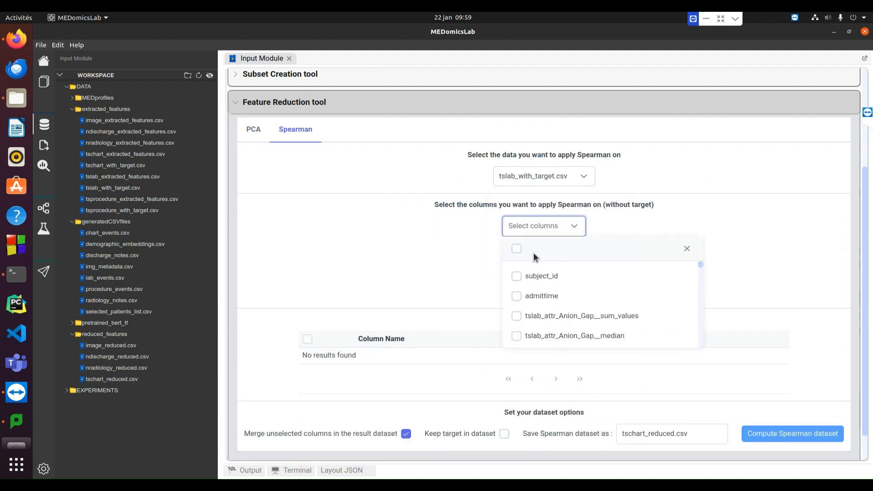
{"action": "left_click", "coordinate": [515, 248]}
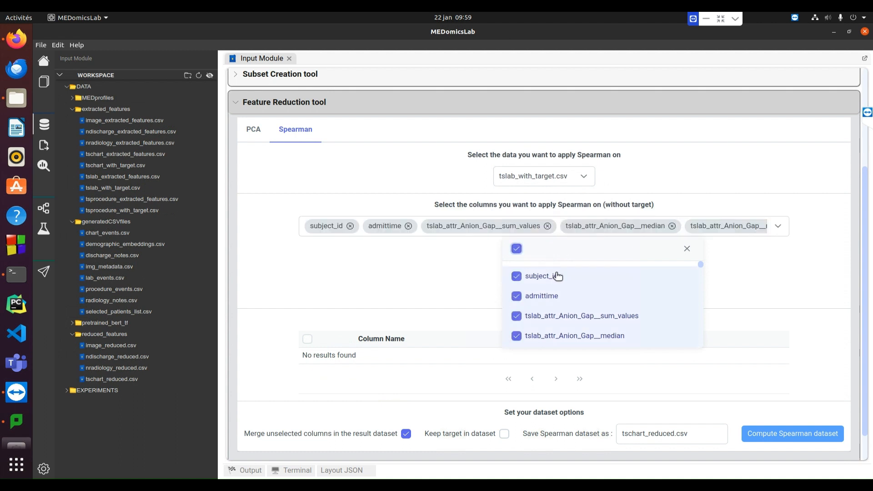
{"action": "left_click", "coordinate": [556, 278]}
{"action": "left_click", "coordinate": [557, 297]}
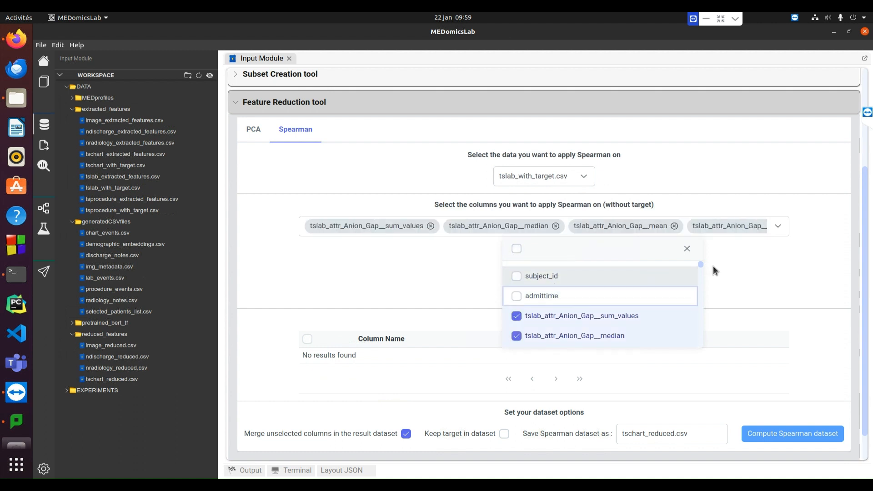
{"action": "left_click_drag", "start_coordinate": [702, 274], "coordinate": [695, 349]}
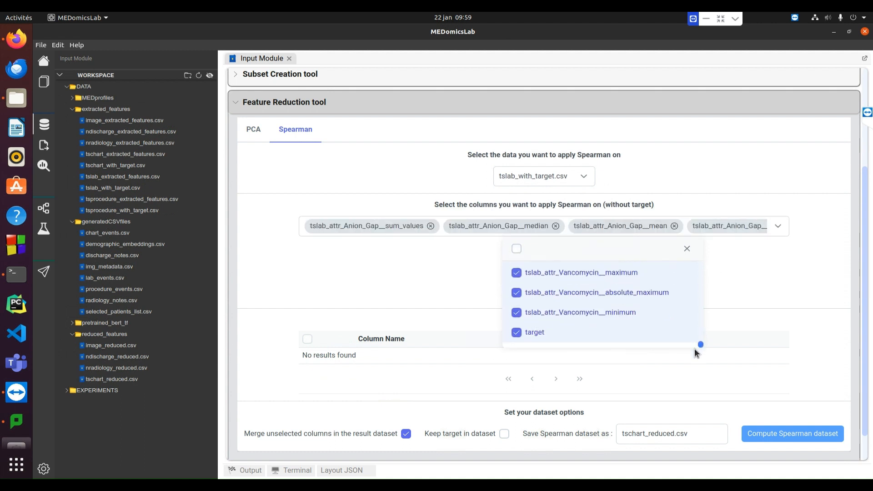
{"action": "left_click", "coordinate": [739, 288]}
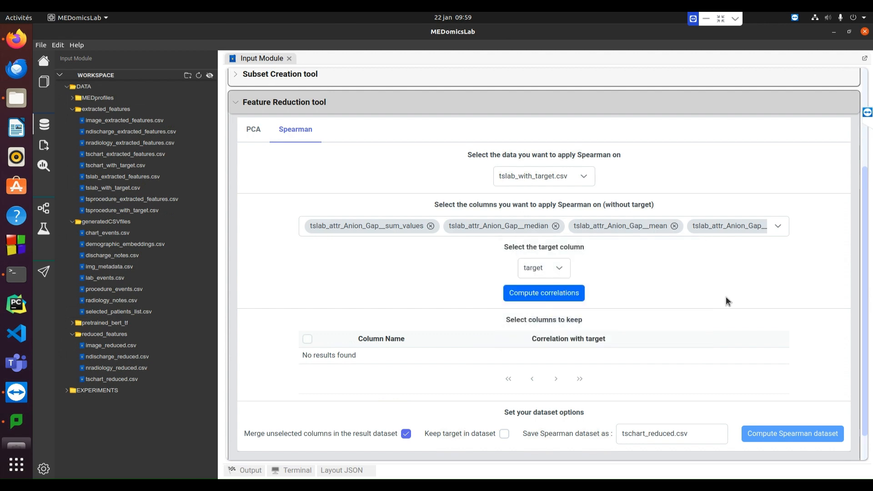
Compute the lab correlations and mark the ten columns most correlated with the target, from Platelet_Count__mean through MCH__absolute_maximum
{"action": "left_click", "coordinate": [550, 299]}
{"action": "scroll", "coordinate": [550, 298], "scroll_direction": "down", "scroll_amount": 2}
{"action": "left_click", "coordinate": [449, 368]}
{"action": "left_click", "coordinate": [307, 310]}
{"action": "left_click", "coordinate": [308, 327]}
{"action": "left_click", "coordinate": [307, 344]}
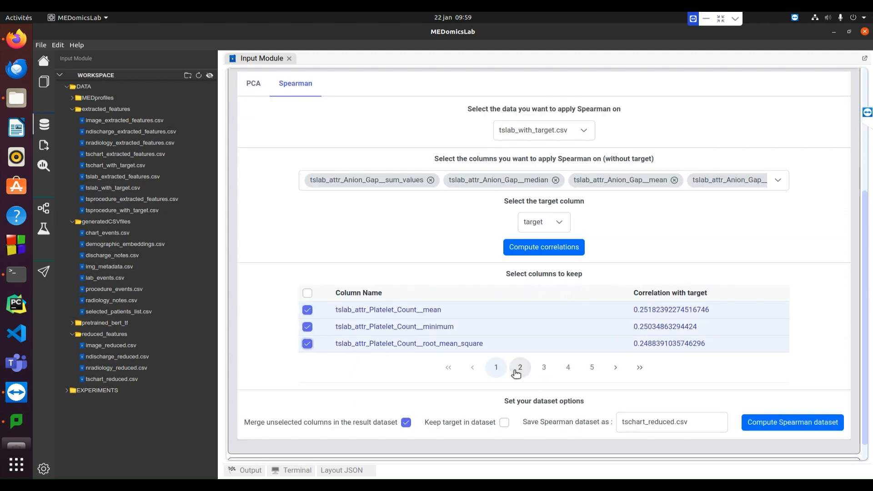
{"action": "left_click", "coordinate": [520, 367]}
{"action": "left_click", "coordinate": [544, 368]}
{"action": "left_click", "coordinate": [308, 310]}
Name the lab result tslab_reduced.csv and compute the Spearman dataset
{"action": "scroll", "coordinate": [711, 340], "scroll_direction": "down", "scroll_amount": 1}
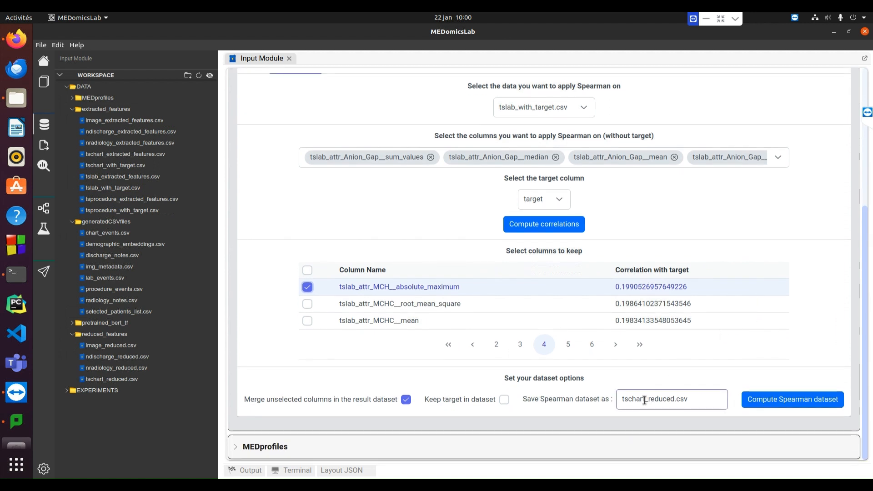
{"action": "left_click_drag", "start_coordinate": [644, 401], "coordinate": [628, 403]}
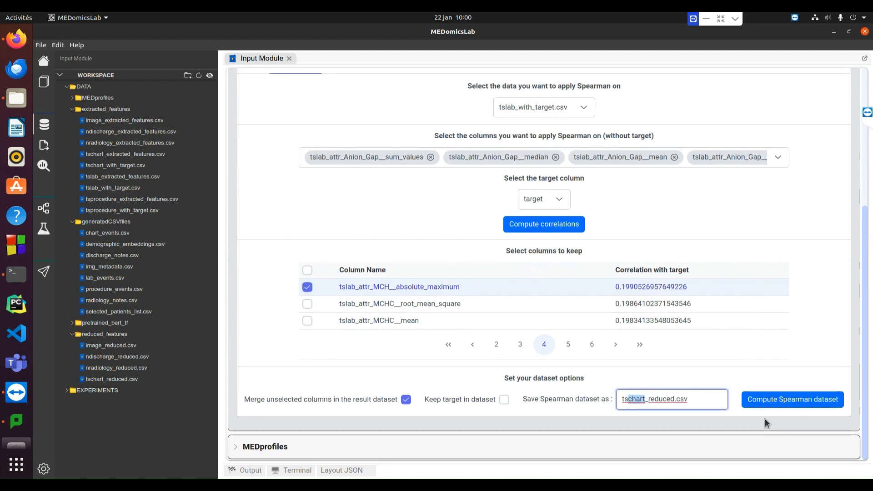
{"action": "type", "text": "lab"}
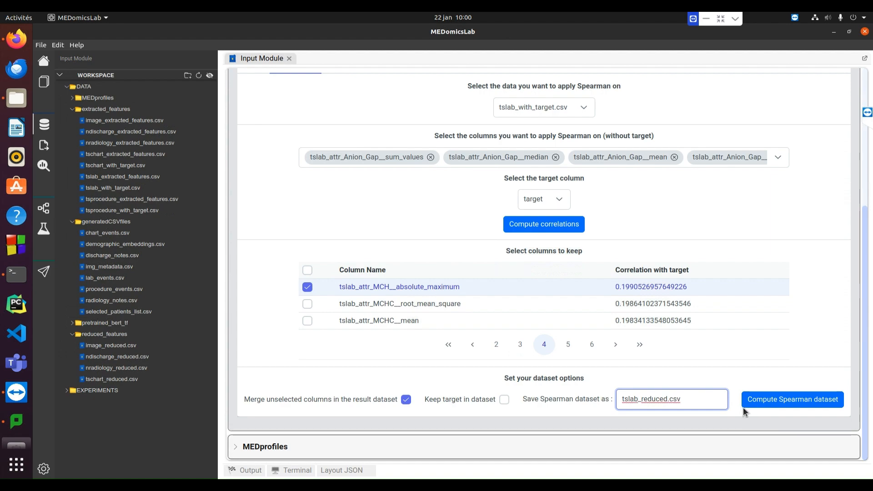
{"action": "left_click", "coordinate": [773, 400]}
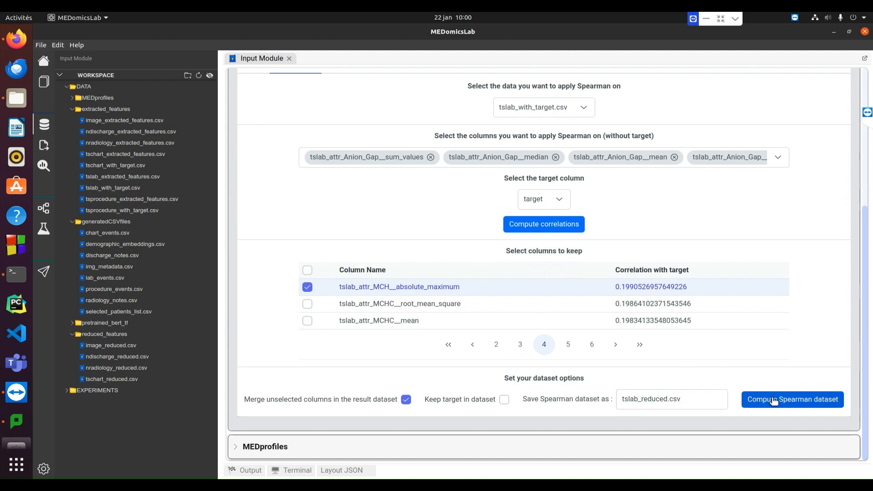
Open tslab_reduced.csv from the reduced_features folder, examine its columns, and close it
{"action": "double_click", "coordinate": [111, 391]}
{"action": "left_click_drag", "start_coordinate": [319, 460], "coordinate": [464, 464]}
{"action": "left_click", "coordinate": [375, 59]}
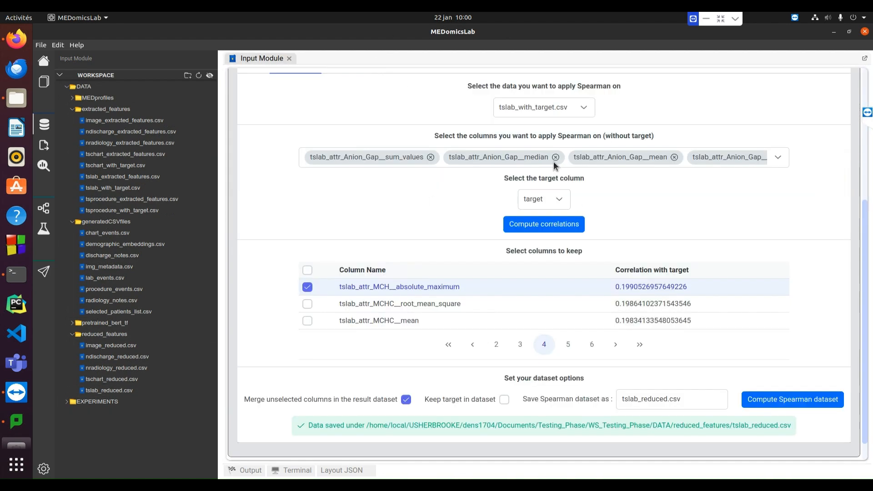
Choose tsprocedure_with_target.csv as the data to apply Spearman on
{"action": "scroll", "coordinate": [555, 154], "scroll_direction": "up", "scroll_amount": 1}
{"action": "left_click", "coordinate": [581, 130]}
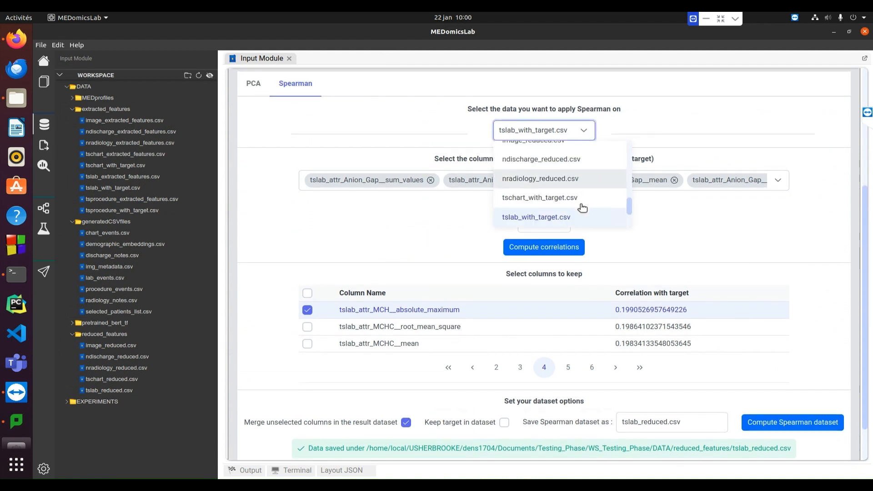
{"action": "scroll", "coordinate": [582, 208], "scroll_direction": "down", "scroll_amount": 2}
{"action": "left_click", "coordinate": [562, 217]}
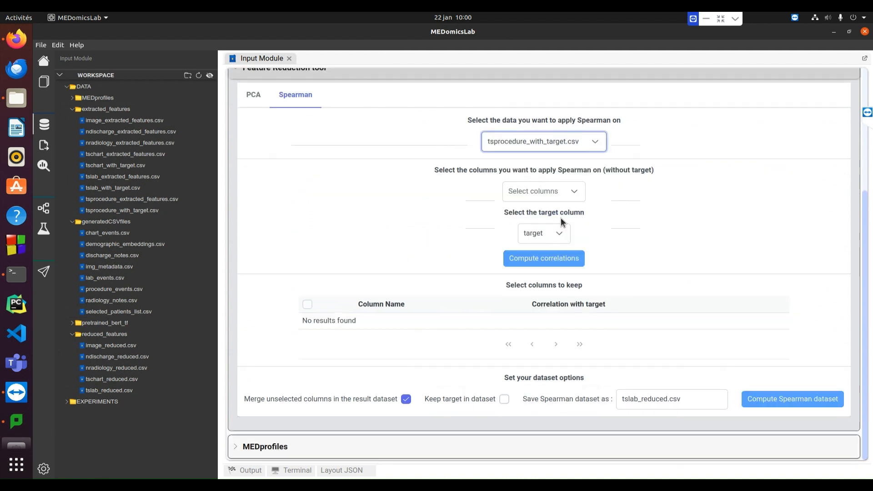
Select all procedure columns for the Spearman correlation except subject_id, admittime and target
{"action": "left_click", "coordinate": [574, 196]}
{"action": "left_click", "coordinate": [517, 214]}
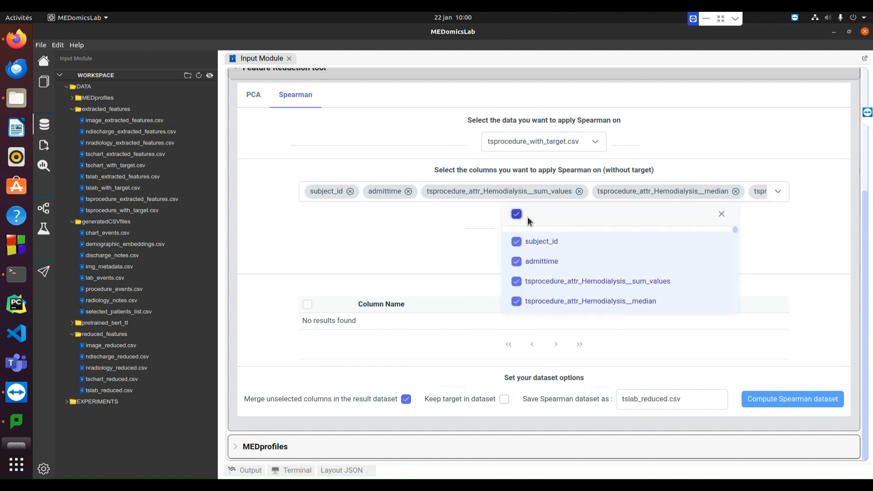
{"action": "left_click", "coordinate": [542, 242]}
{"action": "left_click", "coordinate": [546, 261]}
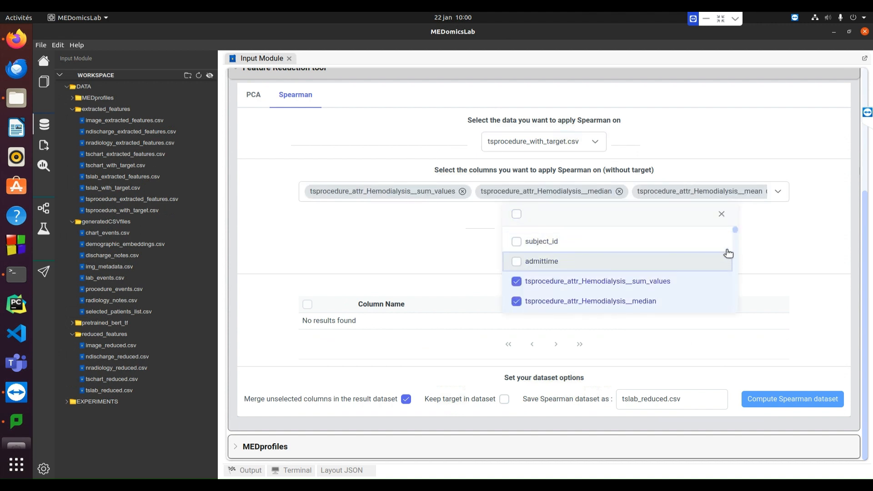
{"action": "left_click_drag", "start_coordinate": [733, 231], "coordinate": [732, 313]}
{"action": "left_click", "coordinate": [551, 300]}
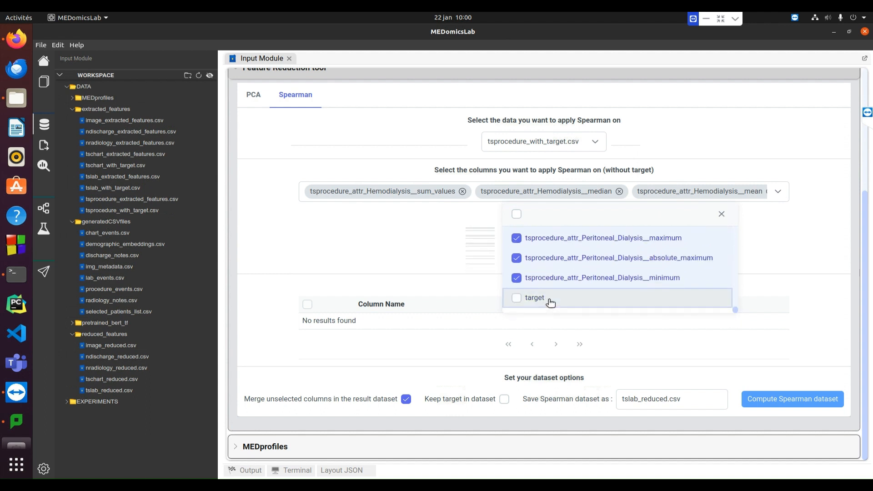
{"action": "left_click", "coordinate": [405, 248]}
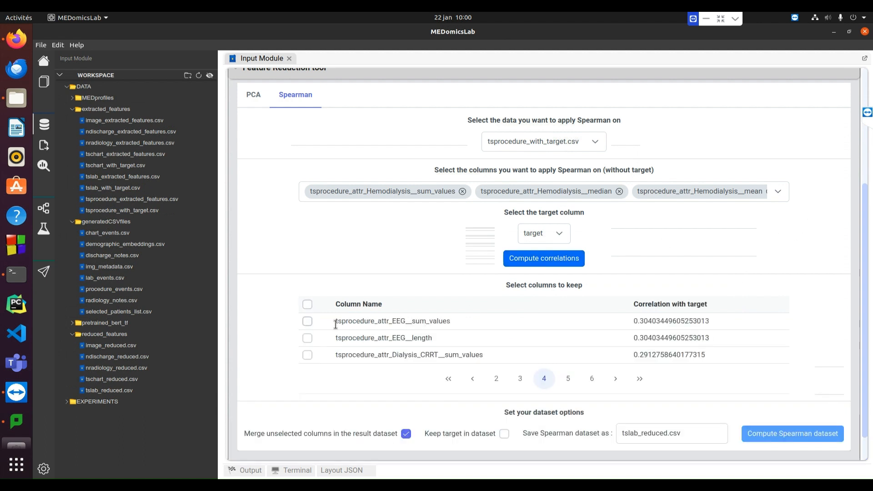
Compute the procedure correlations and mark the ten columns most correlated with the target, down to EEG__sum_values
{"action": "left_click", "coordinate": [308, 321]}
{"action": "left_click", "coordinate": [473, 378]}
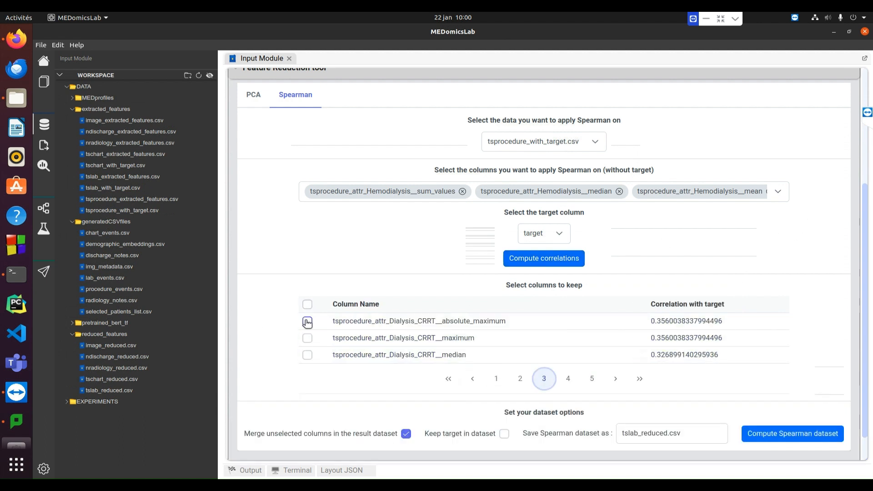
{"action": "left_click", "coordinate": [307, 322]}
{"action": "left_click", "coordinate": [472, 379]}
{"action": "left_click", "coordinate": [473, 379]}
{"action": "left_click", "coordinate": [616, 378]}
{"action": "left_click", "coordinate": [616, 379]}
{"action": "left_click", "coordinate": [615, 378]}
Name the procedure result tsprocedure_reduced.csv and compute the Spearman dataset
{"action": "scroll", "coordinate": [702, 361], "scroll_direction": "down", "scroll_amount": 1}
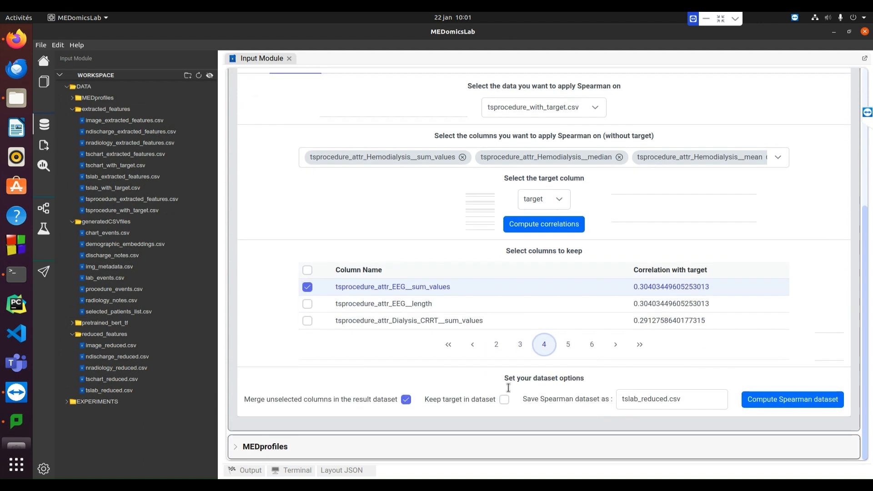
{"action": "left_click", "coordinate": [631, 399]}
{"action": "left_click_drag", "start_coordinate": [631, 399], "coordinate": [630, 400]}
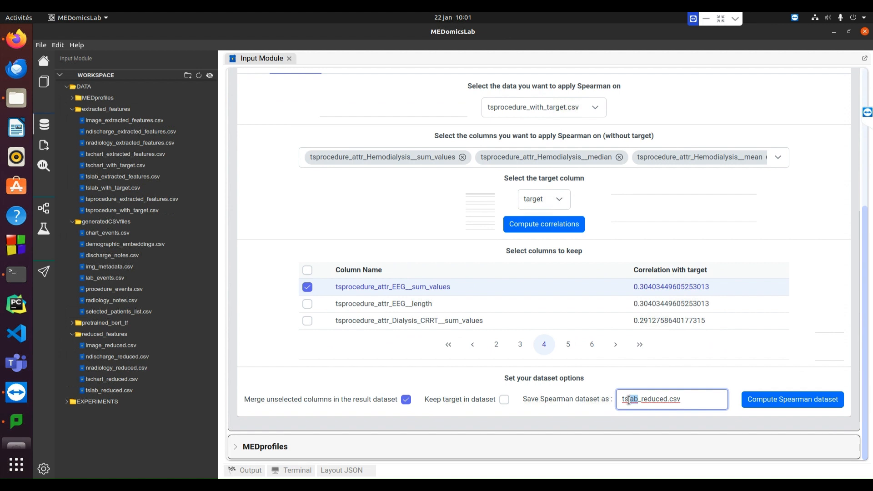
{"action": "type", "text": "procedure"}
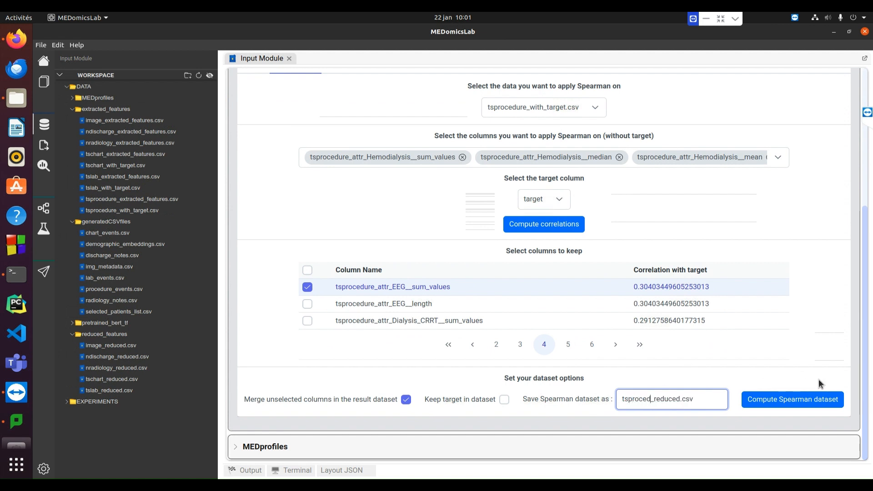
{"action": "left_click", "coordinate": [808, 404]}
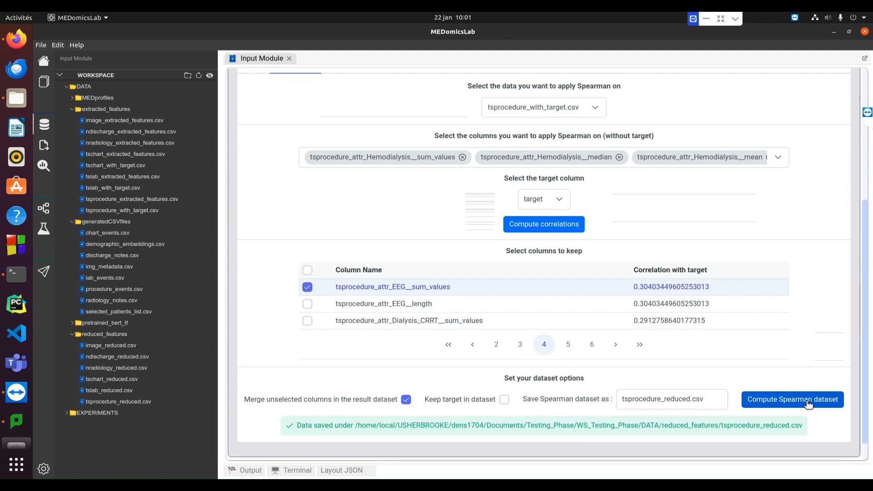
Open tsprocedure_reduced.csv from the reduced_features folder, examine its rows and columns, and close it
{"action": "double_click", "coordinate": [119, 402]}
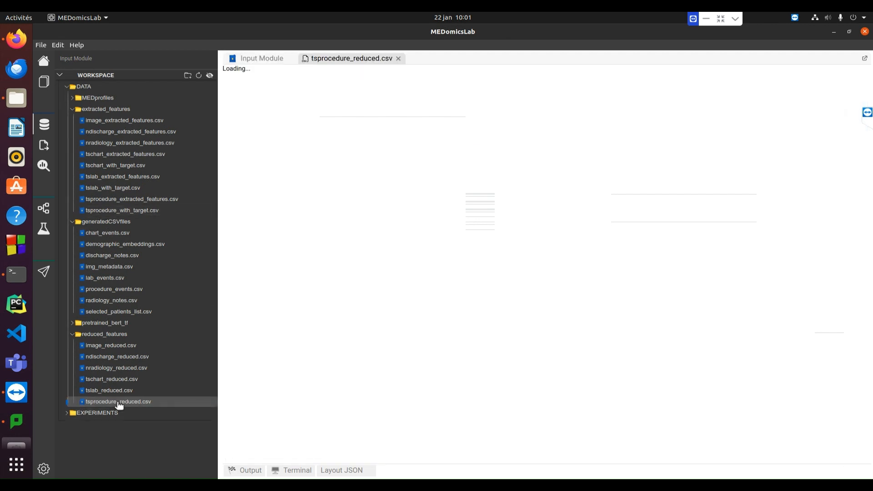
{"action": "mouse_move", "coordinate": [676, 460]}
{"action": "left_mouse_down"}
{"action": "mouse_move", "coordinate": [823, 457]}
{"action": "mouse_move", "coordinate": [669, 459]}
{"action": "left_mouse_up"}
{"action": "left_click_drag", "start_coordinate": [868, 86], "coordinate": [864, 214]}
{"action": "left_click", "coordinate": [398, 58]}
Expand the MEDprofiles tool to show its master table, MEDclasses and viewer settings
{"action": "scroll", "coordinate": [245, 126], "scroll_direction": "up", "scroll_amount": 5}
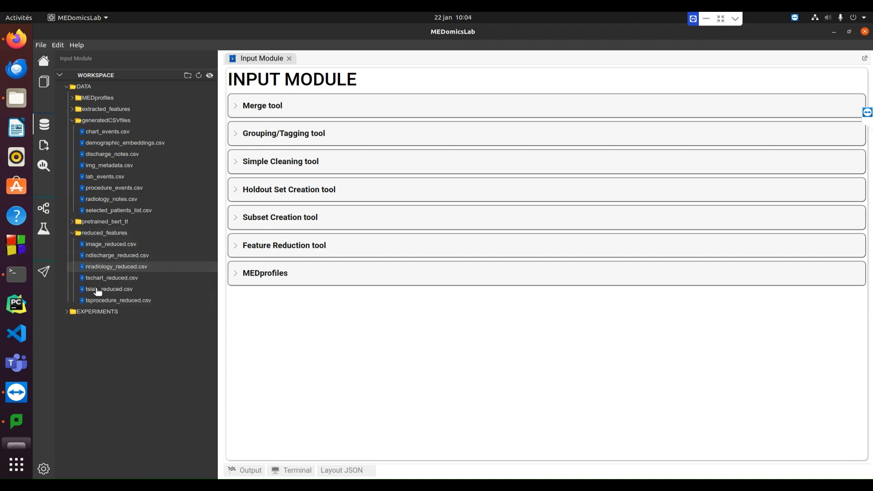
{"action": "left_click", "coordinate": [247, 278]}
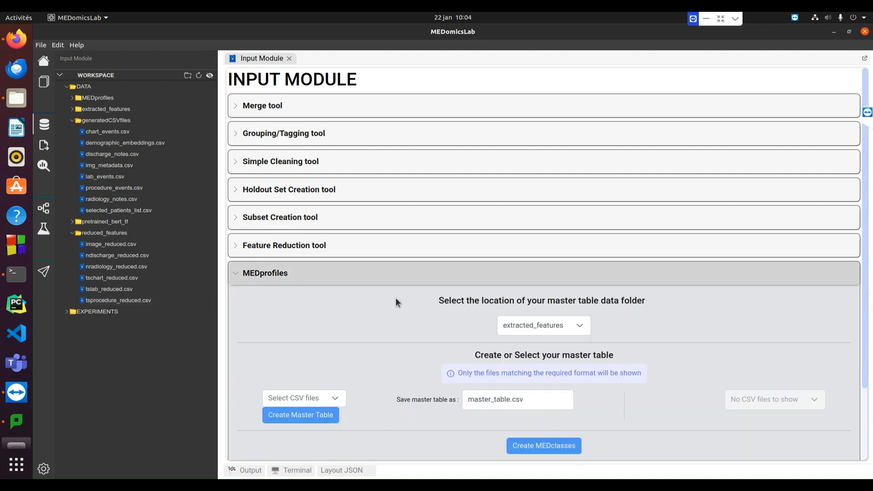
{"action": "scroll", "coordinate": [396, 299], "scroll_direction": "down", "scroll_amount": 1}
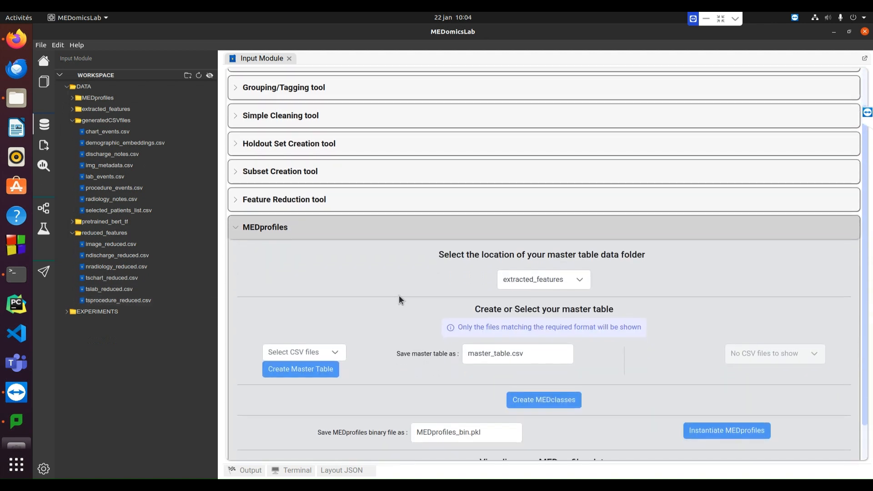
{"action": "scroll", "coordinate": [399, 296], "scroll_direction": "down", "scroll_amount": 1}
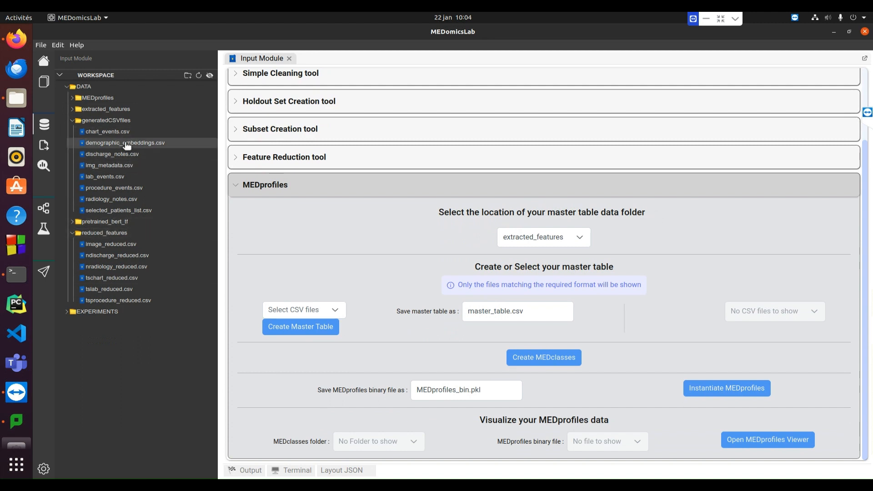
Duplicate demographic_embeddings.csv in generatedCSVfiles and move the copy into the reduced_features folder
{"action": "right_click", "coordinate": [108, 144]}
{"action": "left_click", "coordinate": [108, 145]}
{"action": "key", "text": "ctrl+c"}
{"action": "key", "text": "ctrl+v"}
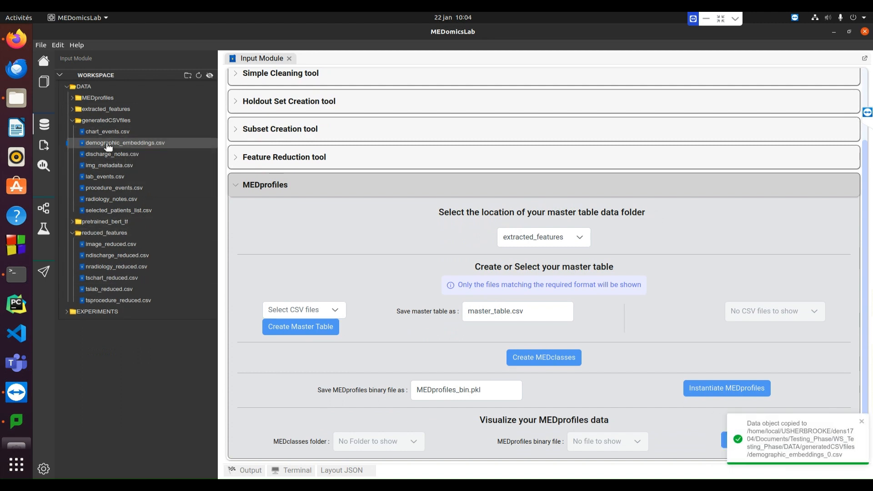
{"action": "left_click", "coordinate": [199, 76]}
{"action": "left_click_drag", "start_coordinate": [118, 156], "coordinate": [105, 242]}
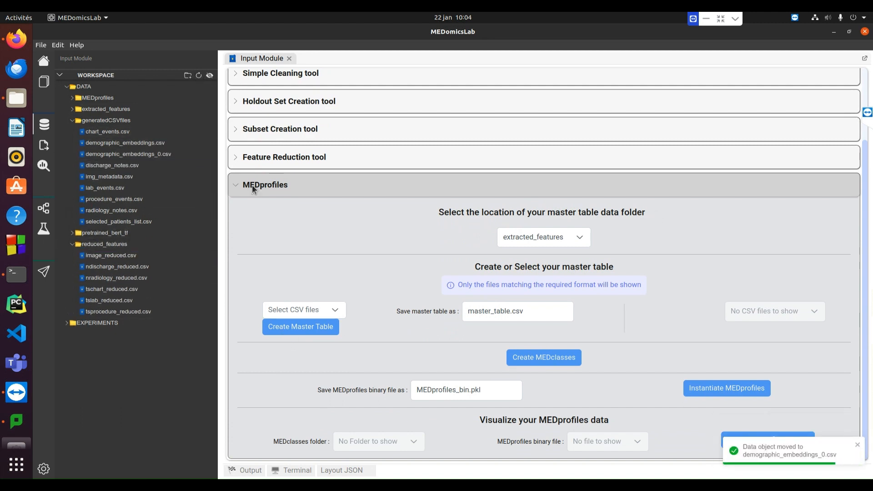
Rename the copied demographic embeddings file in reduced_features as demographics.csv
{"action": "right_click", "coordinate": [131, 245]}
{"action": "left_click", "coordinate": [150, 275]}
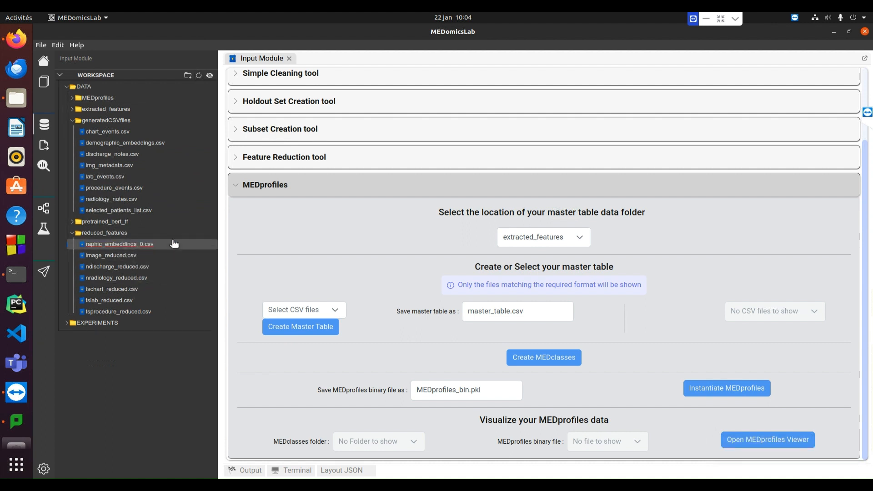
{"action": "key", "text": "BackSpace"}
{"action": "key", "text": "BackSpace"}
{"action": "key", "text": "BackSpace"}
{"action": "key", "text": "BackSpace"}
{"action": "key", "text": "BackSpace"}
{"action": "key", "text": "BackSpace"}
{"action": "key", "text": "BackSpace"}
{"action": "key", "text": "BackSpace"}
{"action": "key", "text": "BackSpace"}
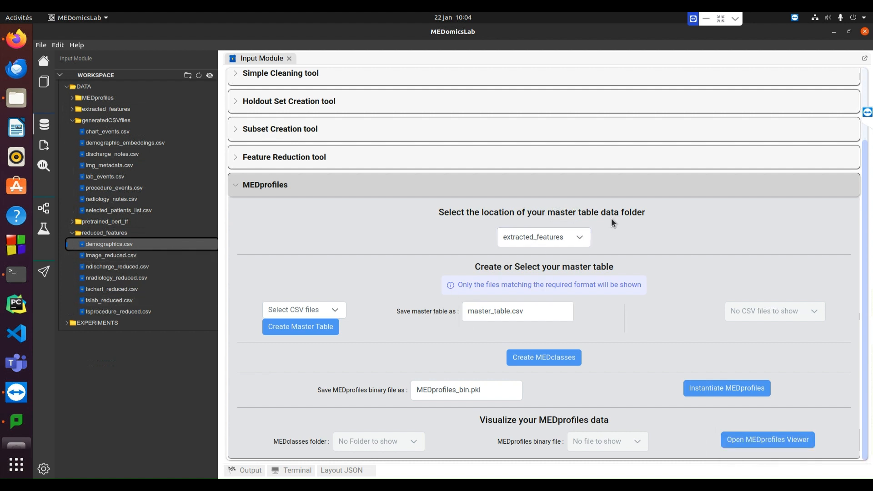
Create the master table master_table.csv from all the CSV files in the reduced_features folder
{"action": "left_click", "coordinate": [580, 238]}
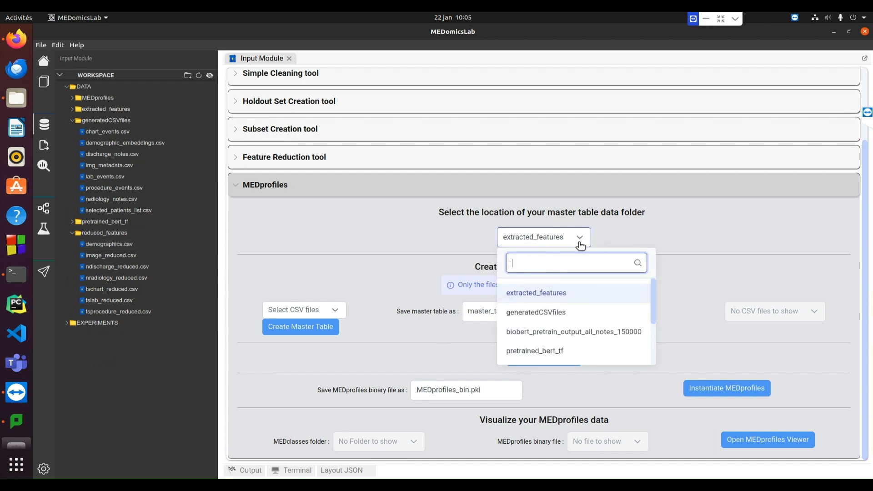
{"action": "scroll", "coordinate": [551, 329], "scroll_direction": "down", "scroll_amount": 4}
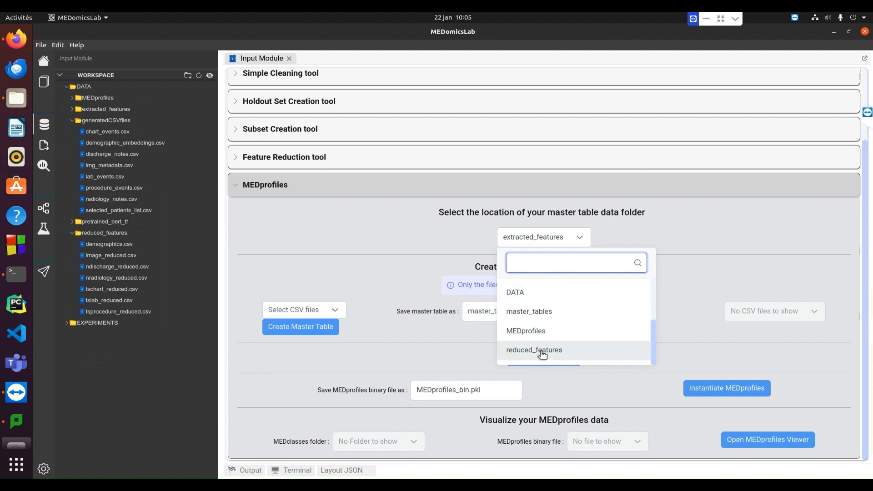
{"action": "left_click", "coordinate": [541, 351]}
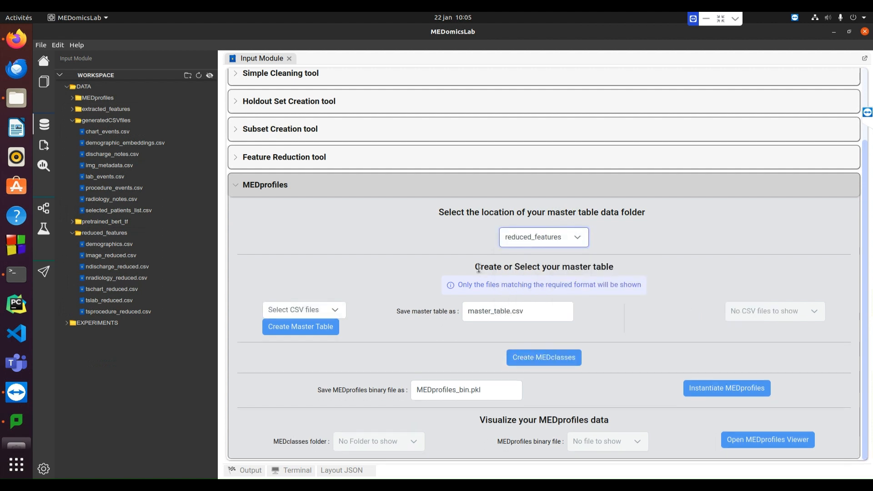
{"action": "left_click", "coordinate": [336, 309]}
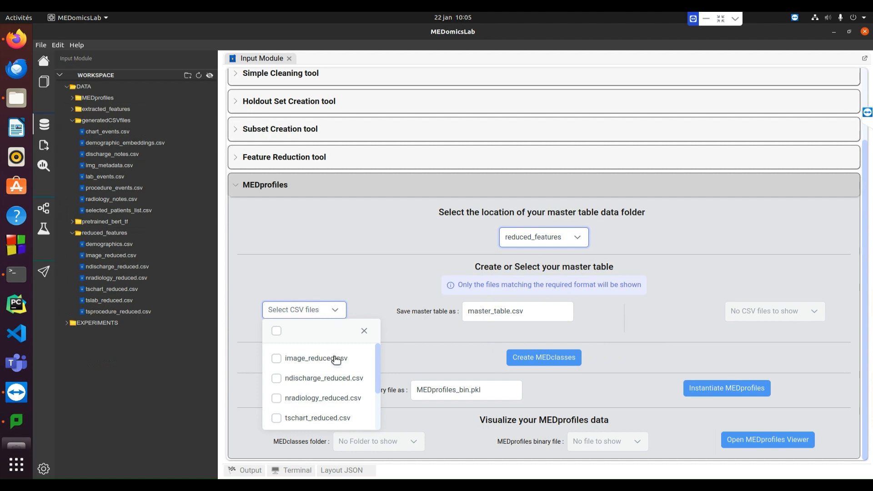
{"action": "scroll", "coordinate": [332, 384], "scroll_direction": "down", "scroll_amount": 4}
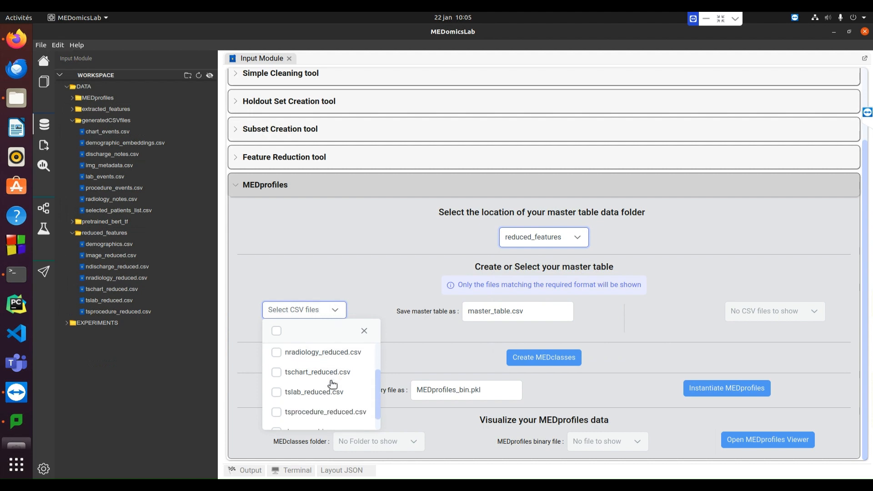
{"action": "left_click", "coordinate": [277, 332]}
{"action": "left_click", "coordinate": [364, 262]}
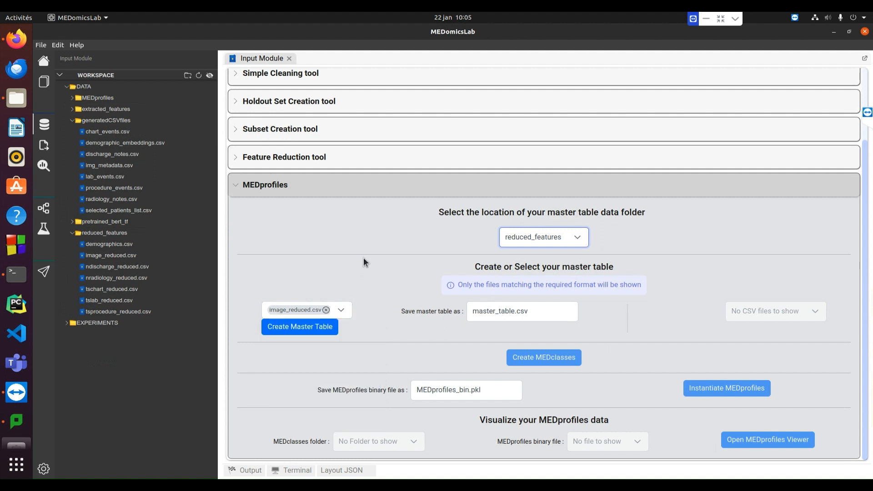
{"action": "left_click", "coordinate": [296, 329]}
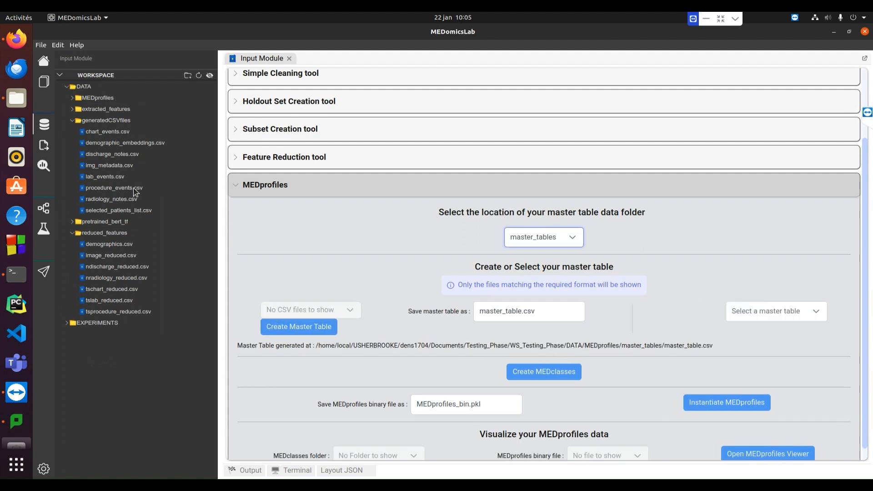
Expand the MEDprofiles and master_tables workspace folders, and create the MEDclasses from master_table.csv
{"action": "left_click", "coordinate": [78, 98]}
{"action": "left_click", "coordinate": [78, 111]}
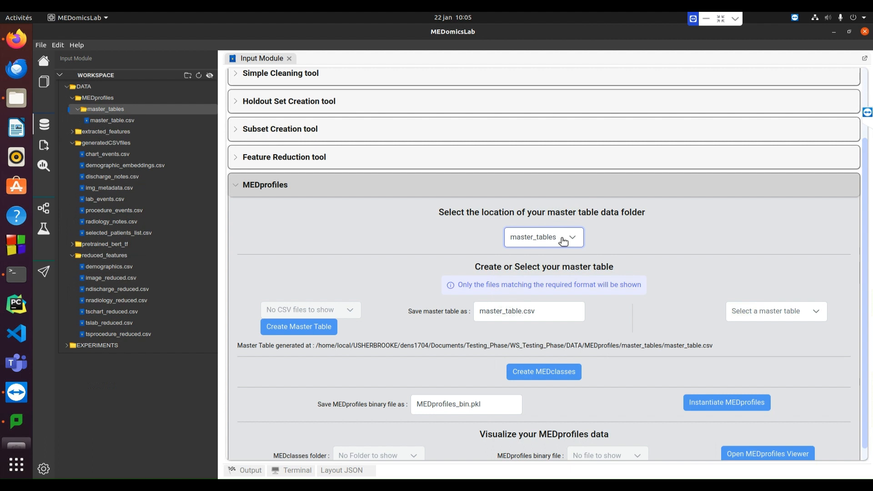
{"action": "left_click", "coordinate": [816, 322]}
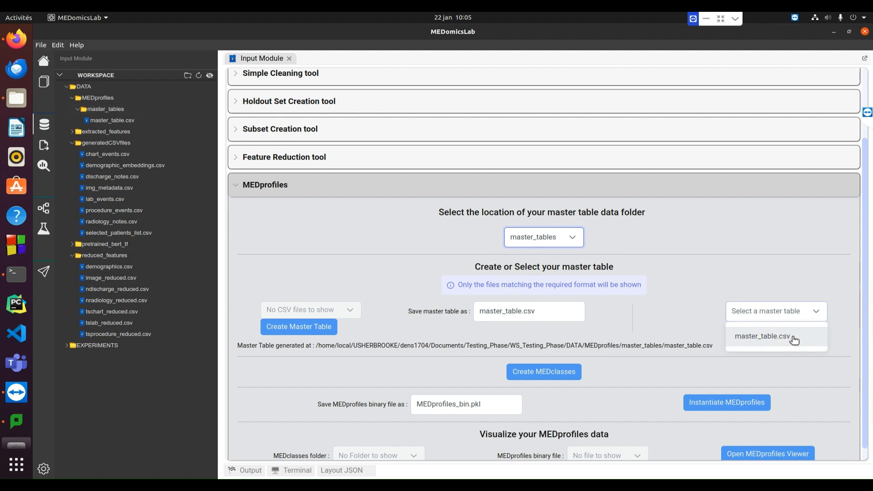
{"action": "left_click", "coordinate": [794, 338]}
{"action": "scroll", "coordinate": [671, 329], "scroll_direction": "down", "scroll_amount": 1}
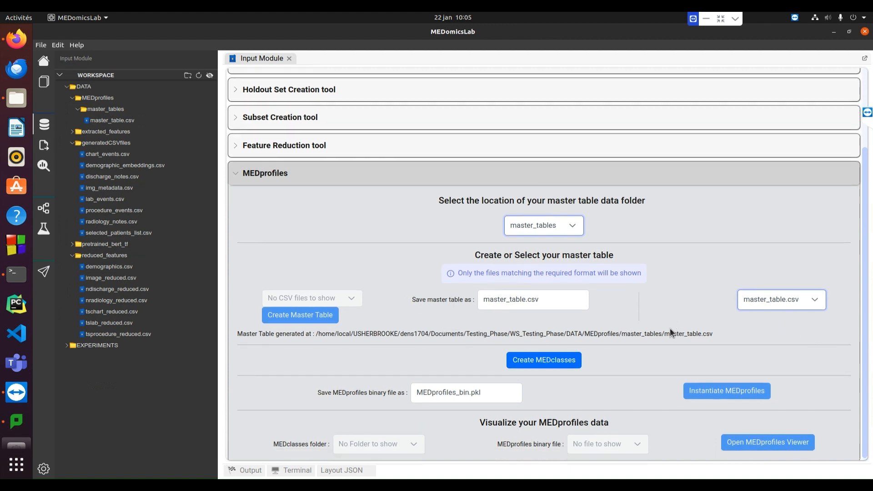
{"action": "left_click", "coordinate": [542, 357]}
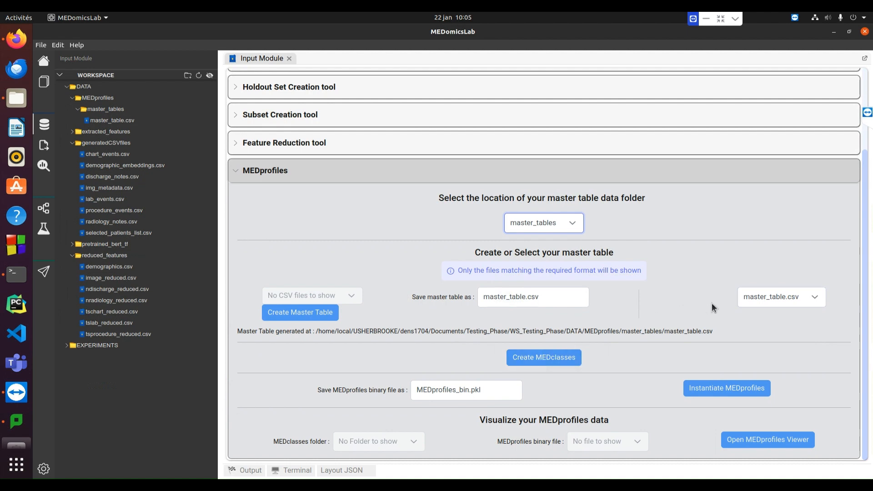
Review all three pages of generated MEDclasses and instantiate the MEDprofiles with MEDprofiles_bin.pkl as the binary file
{"action": "scroll", "coordinate": [712, 305], "scroll_direction": "down", "scroll_amount": 3}
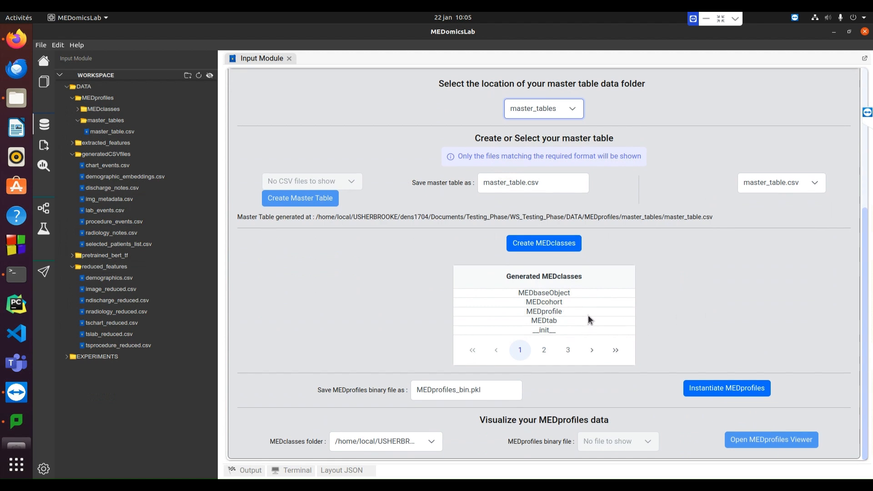
{"action": "left_click", "coordinate": [544, 351]}
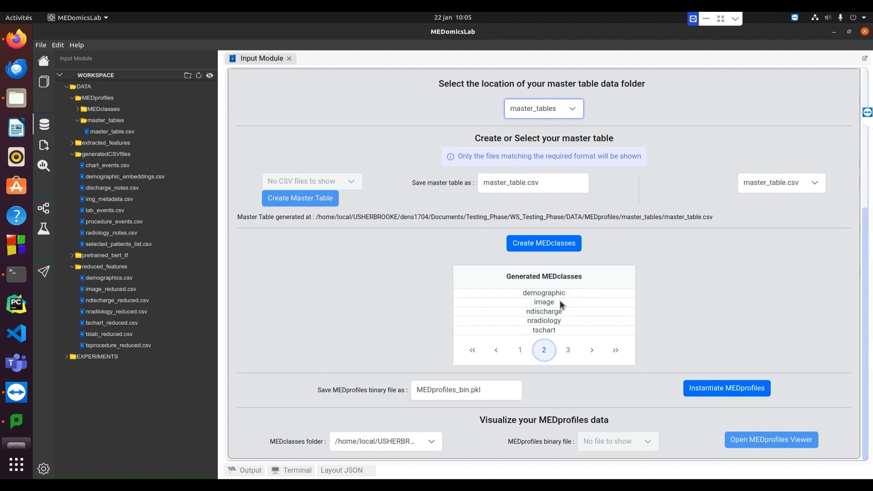
{"action": "left_click", "coordinate": [567, 350]}
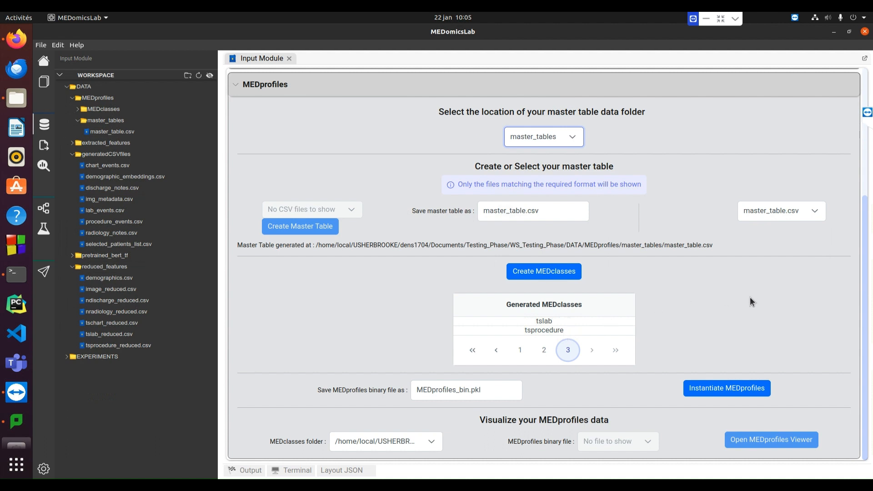
{"action": "left_click", "coordinate": [718, 391]}
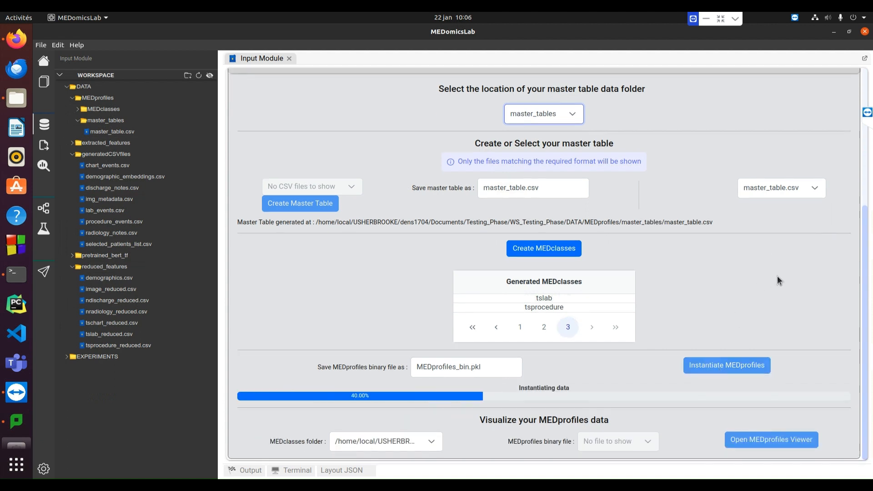
Open master_table.csv from the master_tables folder, examine its rows and columns, and close it
{"action": "double_click", "coordinate": [111, 132]}
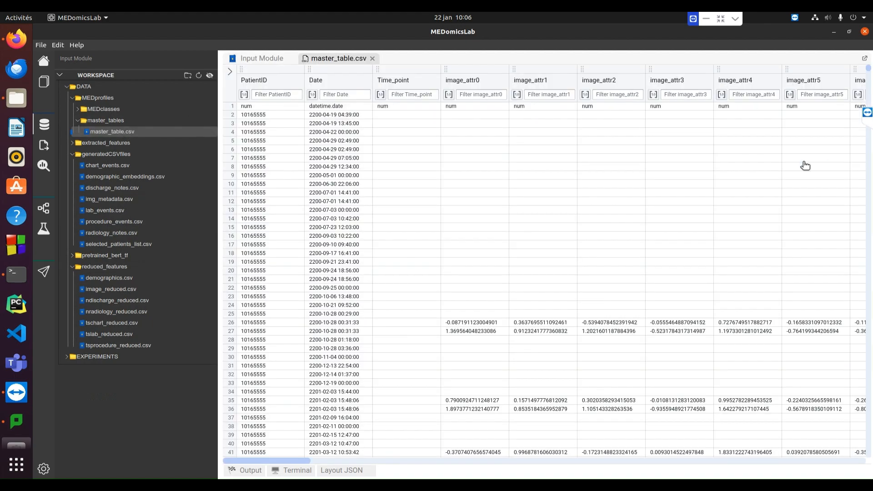
{"action": "mouse_move", "coordinate": [289, 459]}
{"action": "left_mouse_down"}
{"action": "mouse_move", "coordinate": [785, 460]}
{"action": "mouse_move", "coordinate": [785, 477]}
{"action": "mouse_move", "coordinate": [282, 464]}
{"action": "left_mouse_up"}
{"action": "left_click_drag", "start_coordinate": [869, 69], "coordinate": [872, 90]}
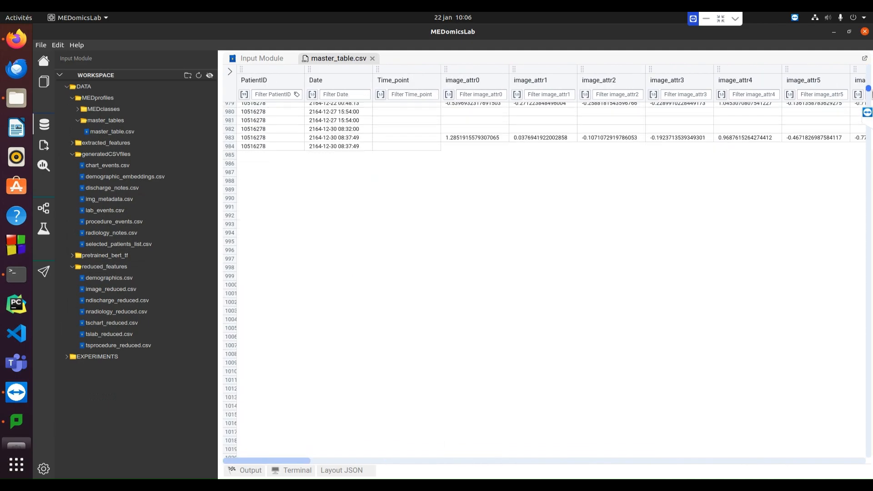
{"action": "left_click_drag", "start_coordinate": [305, 463], "coordinate": [234, 460]}
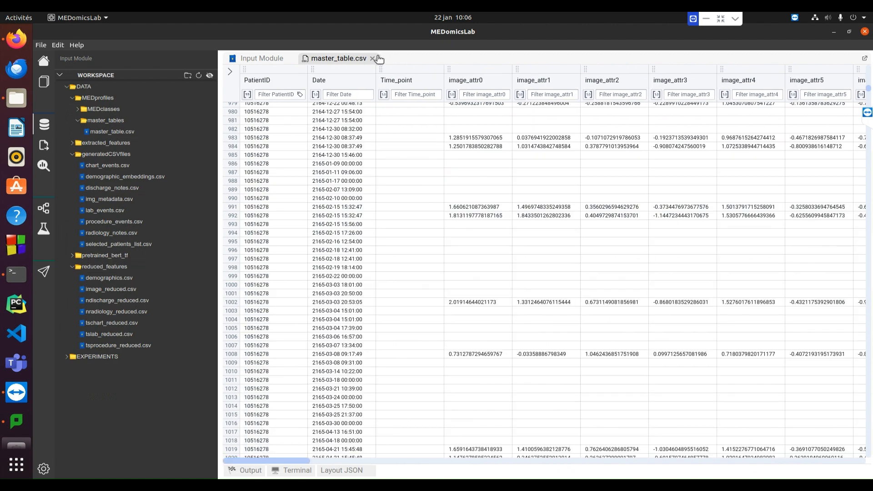
{"action": "left_click", "coordinate": [372, 58]}
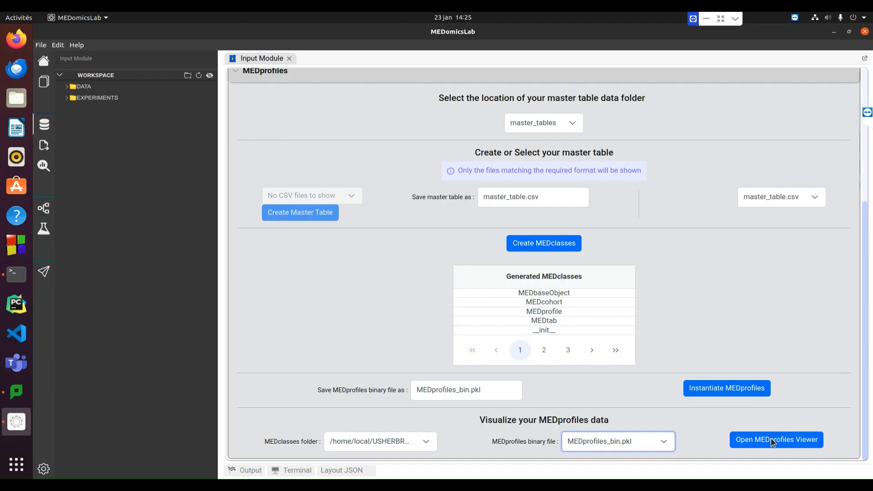
Open the MEDprofiles Viewer for MEDprofiles_bin.pkl and separate the MEDcohort plot vertically
{"action": "left_click", "coordinate": [762, 443]}
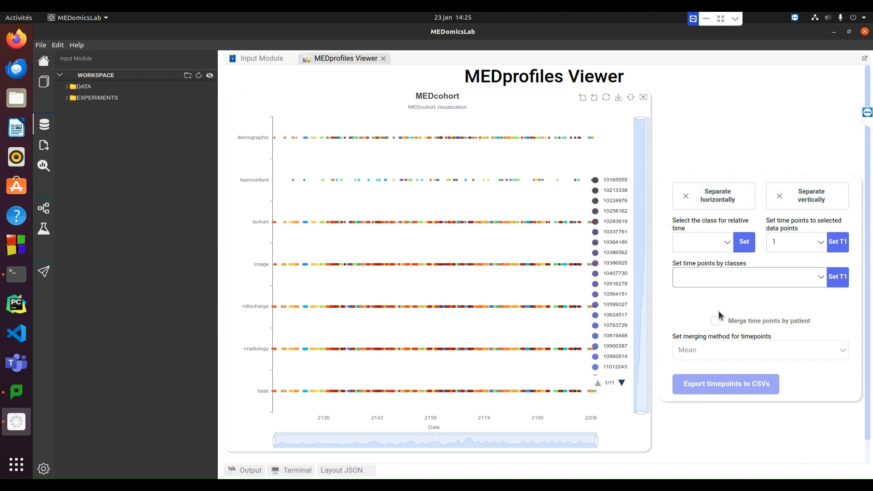
{"action": "left_click", "coordinate": [803, 201]}
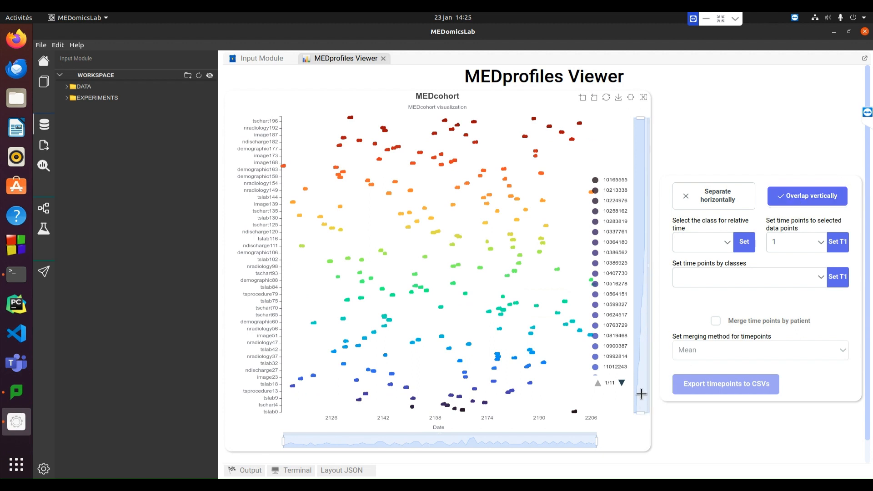
Narrow the plot's class and date ranges to examine the series numbered 199, and restore the full, vertically overlapped plot
{"action": "left_click_drag", "start_coordinate": [641, 412], "coordinate": [641, 120]}
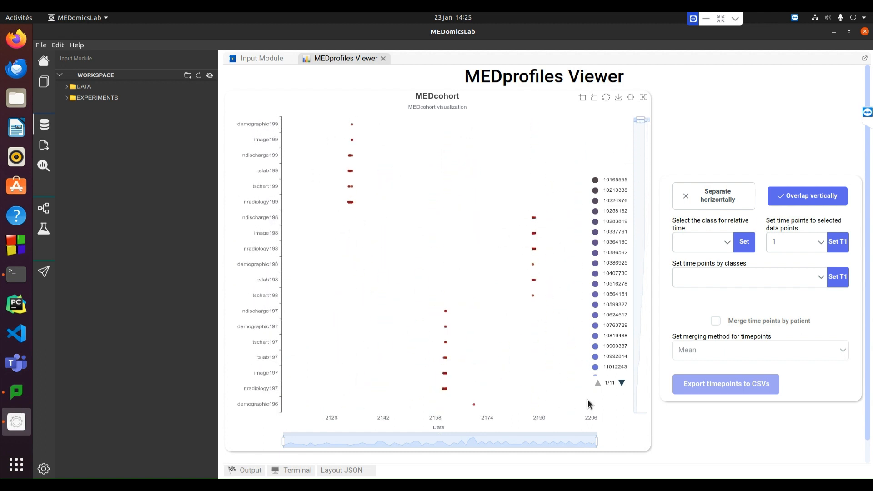
{"action": "left_click_drag", "start_coordinate": [597, 441], "coordinate": [432, 440]}
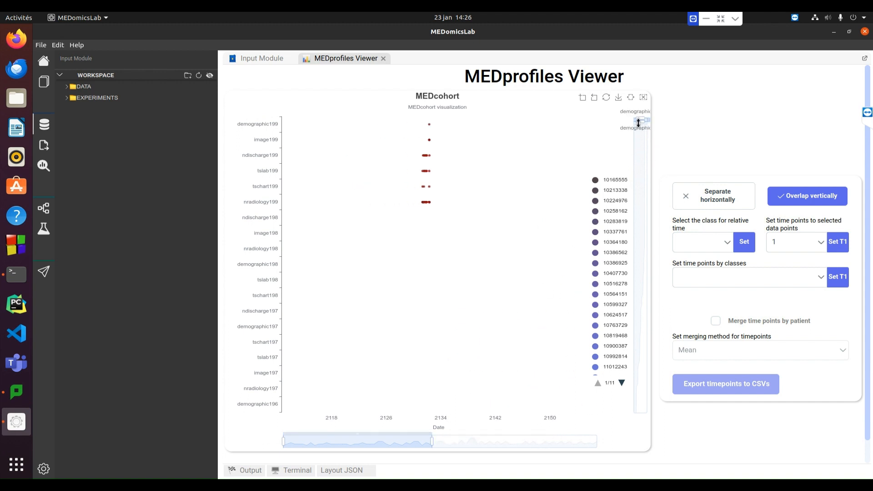
{"action": "left_click_drag", "start_coordinate": [643, 124], "coordinate": [641, 121]}
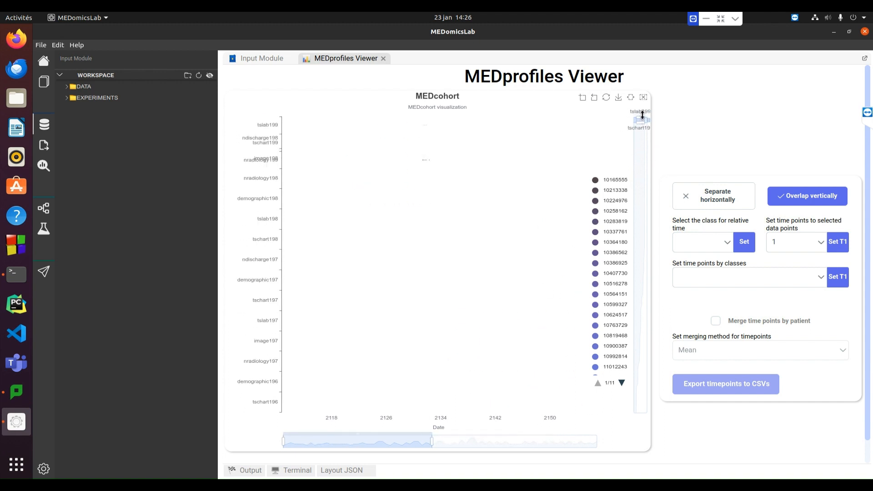
{"action": "left_click_drag", "start_coordinate": [283, 442], "coordinate": [319, 443]}
{"action": "left_click_drag", "start_coordinate": [432, 442], "coordinate": [384, 442]}
{"action": "left_click_drag", "start_coordinate": [320, 442], "coordinate": [356, 443]}
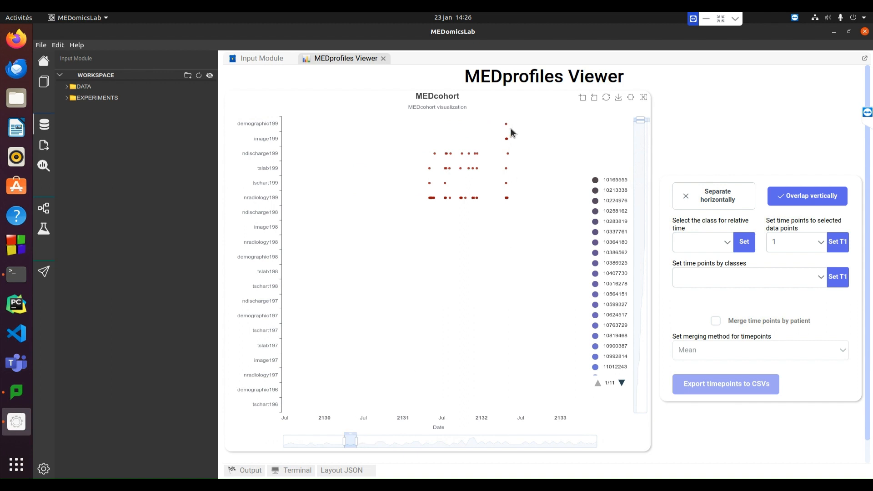
{"action": "mouse_move", "coordinate": [508, 125]}
{"action": "mouse_move", "coordinate": [507, 200]}
{"action": "left_click", "coordinate": [607, 99]}
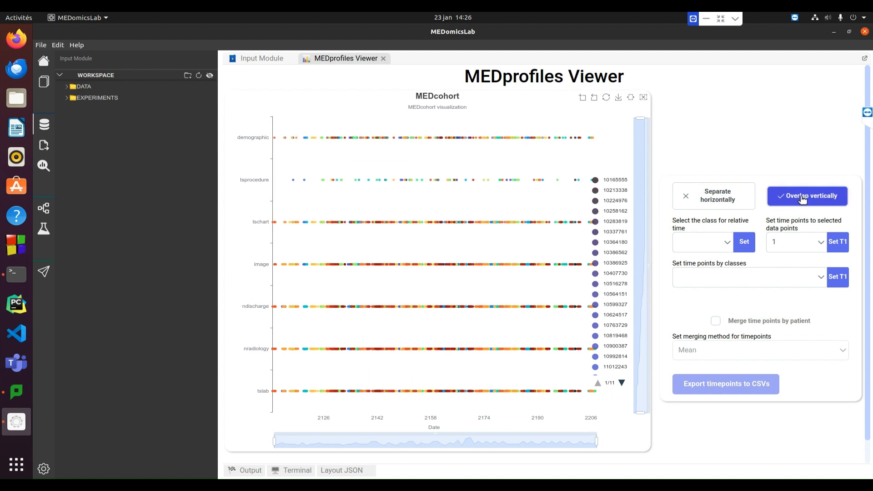
{"action": "left_click", "coordinate": [827, 205]}
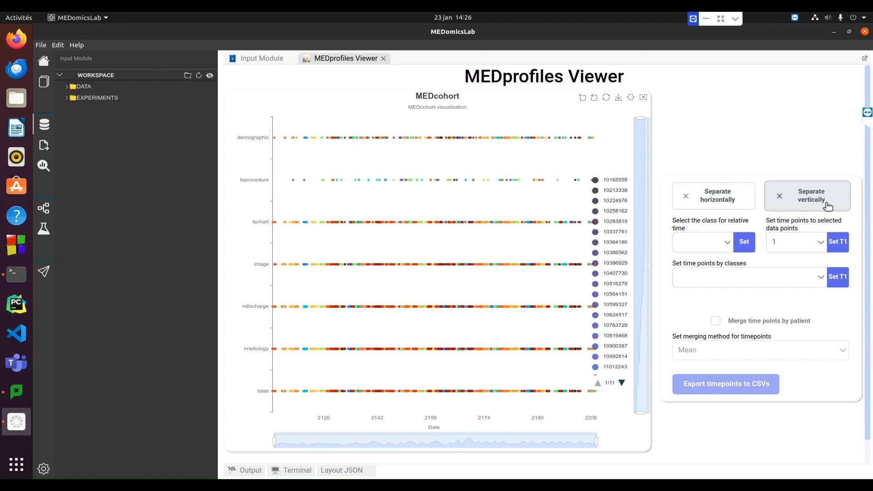
Set ndischarge as the class for relative time and assign the data points up to day 0 to time point 1
{"action": "left_click", "coordinate": [726, 244]}
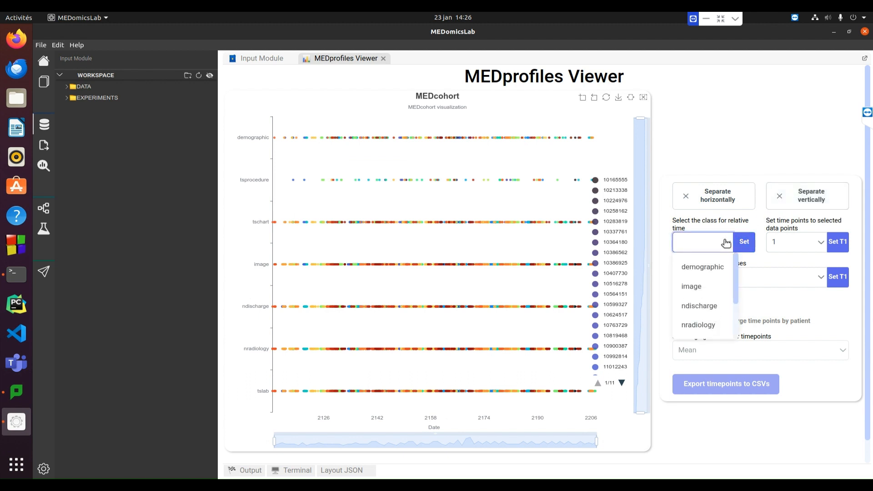
{"action": "left_click", "coordinate": [700, 308]}
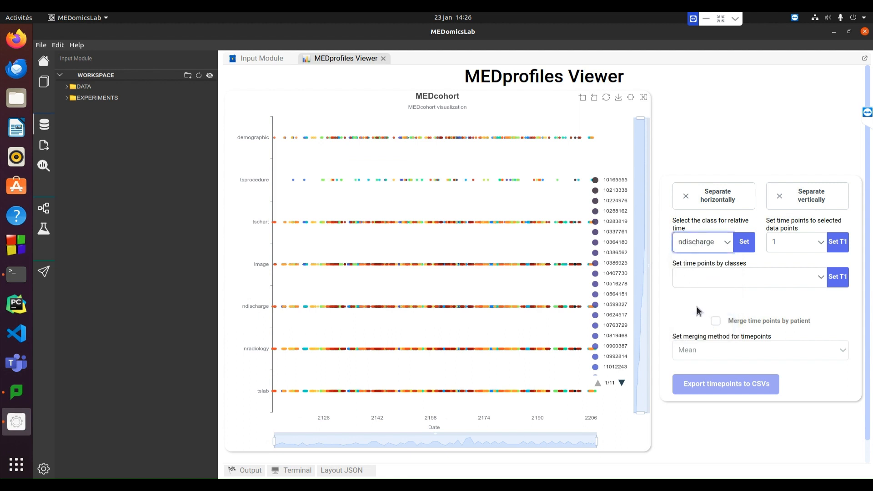
{"action": "left_click", "coordinate": [749, 243]}
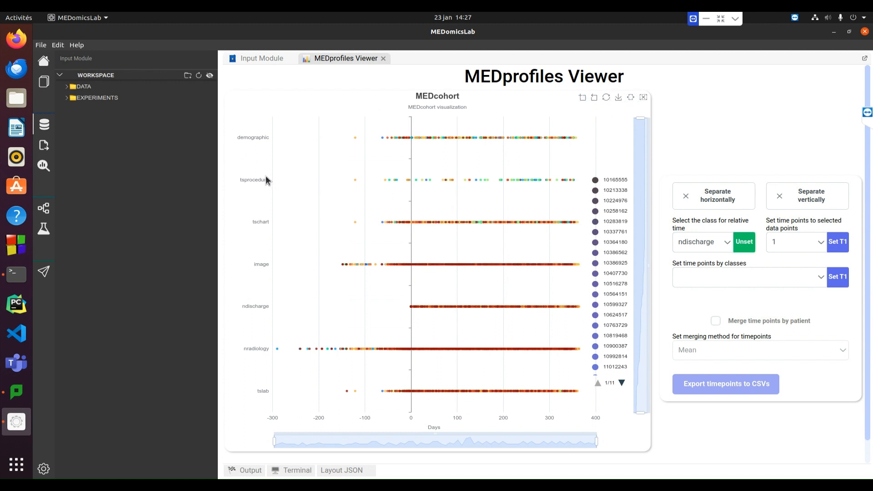
{"action": "left_click_drag", "start_coordinate": [273, 171], "coordinate": [412, 168]}
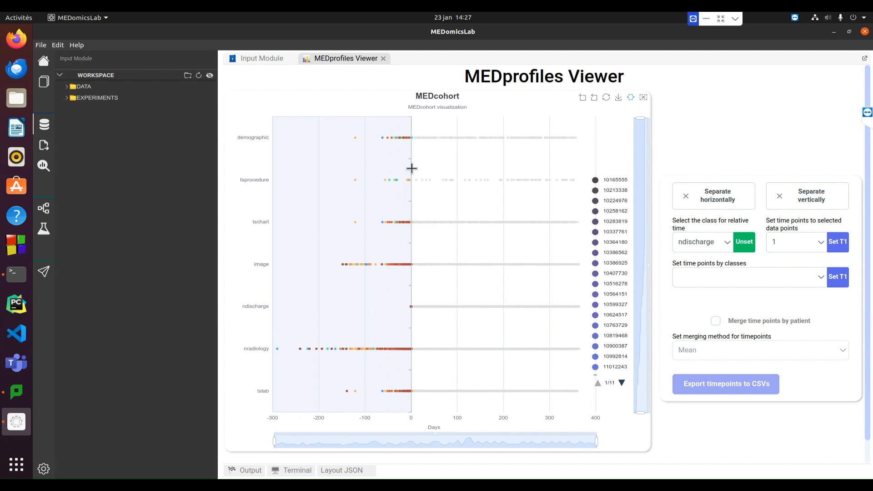
{"action": "left_click", "coordinate": [844, 246]}
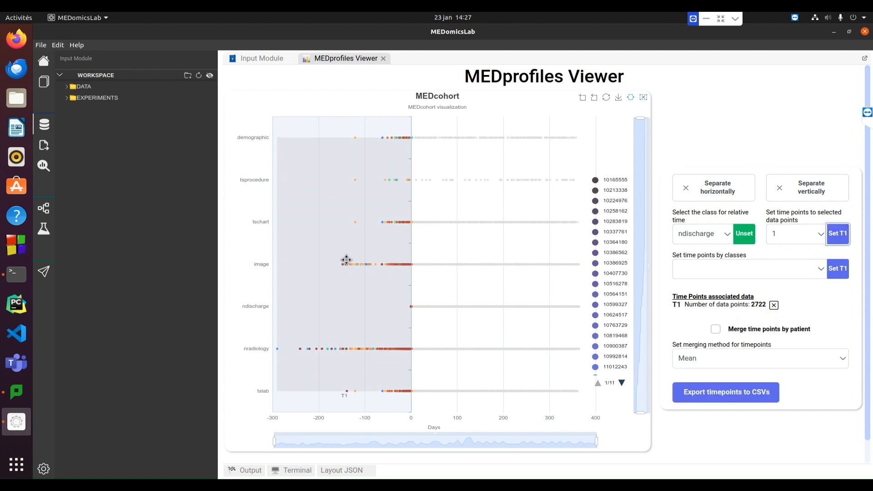
Assign the data points from day 0 to about day 140 to time point 2
{"action": "left_click_drag", "start_coordinate": [347, 260], "coordinate": [473, 260]}
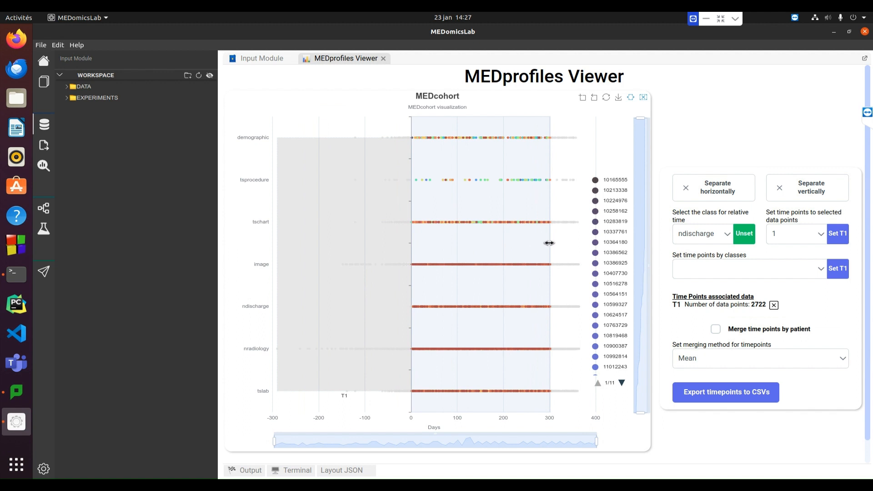
{"action": "left_click_drag", "start_coordinate": [549, 240], "coordinate": [479, 248]}
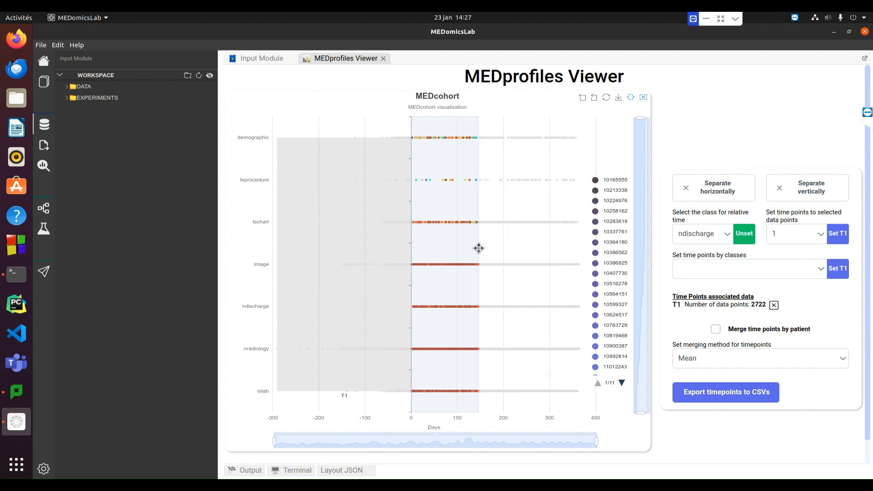
{"action": "left_click_drag", "start_coordinate": [479, 248], "coordinate": [477, 248]}
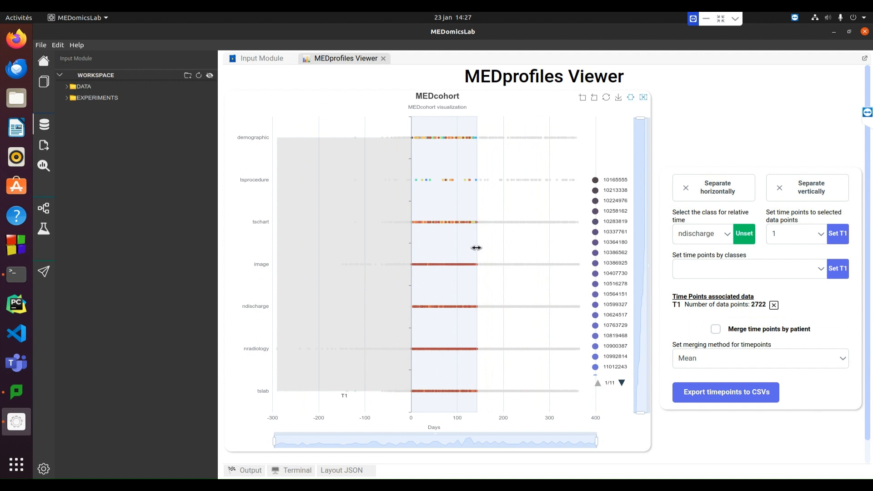
{"action": "left_click", "coordinate": [812, 234]}
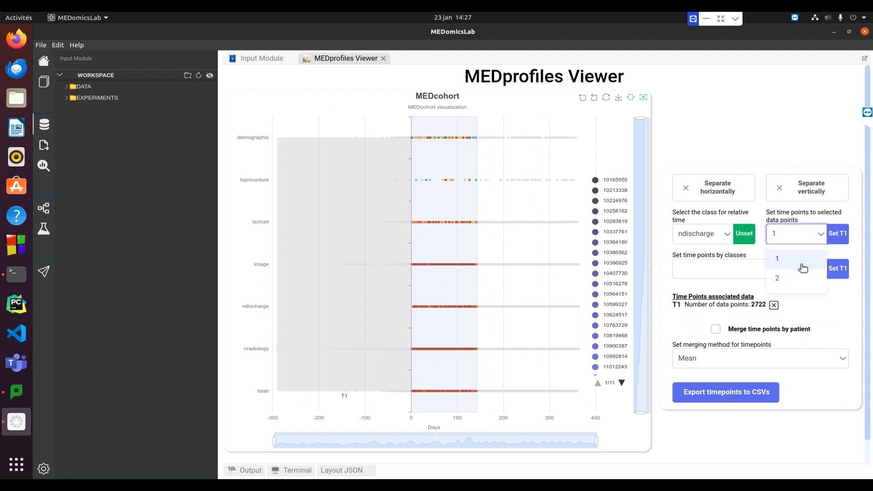
{"action": "left_click", "coordinate": [796, 277]}
{"action": "left_click", "coordinate": [838, 233]}
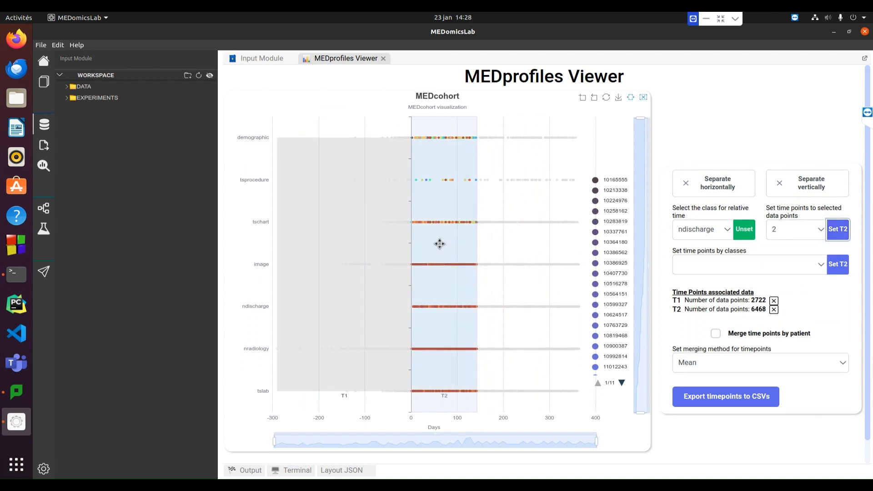
Assign the data points from about day 140 to about day 285 to time point 3
{"action": "left_click_drag", "start_coordinate": [468, 245], "coordinate": [505, 242]}
{"action": "left_click", "coordinate": [805, 230]}
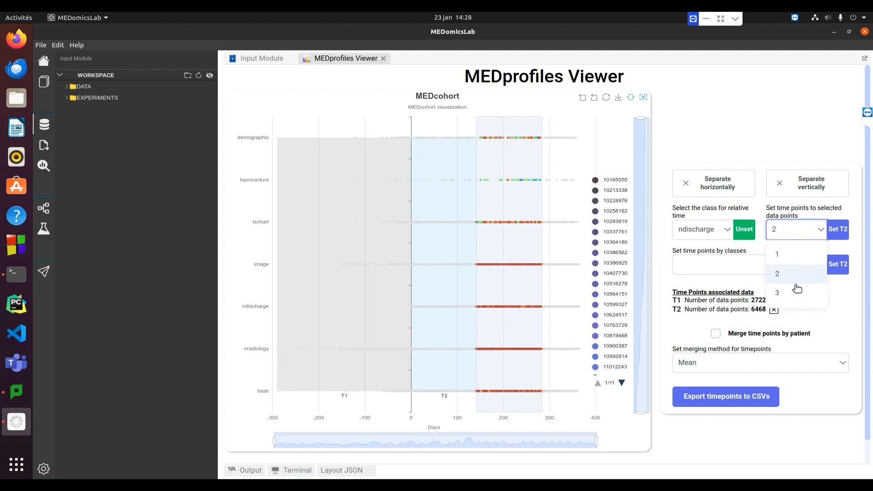
{"action": "left_click", "coordinate": [794, 300]}
{"action": "left_click", "coordinate": [840, 232]}
Assign the remaining data points after about day 285 to time point 4
{"action": "left_click_drag", "start_coordinate": [523, 248], "coordinate": [591, 246]}
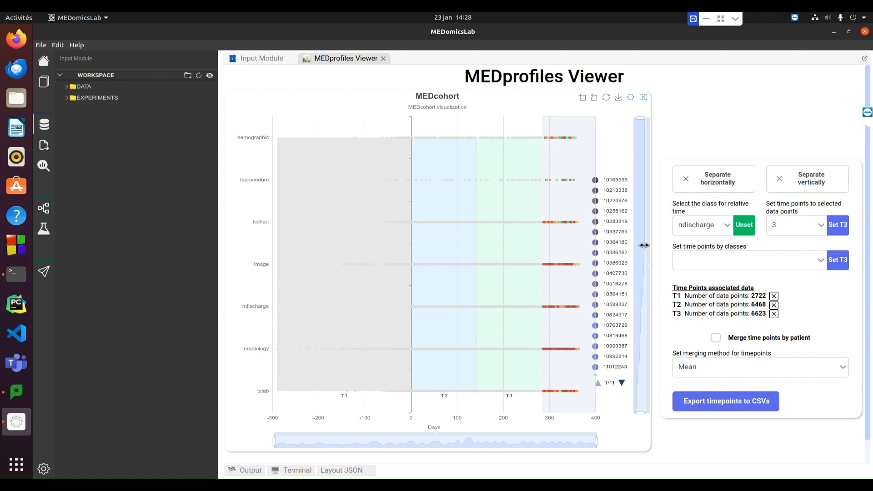
{"action": "left_click", "coordinate": [809, 230]}
{"action": "left_click", "coordinate": [784, 312]}
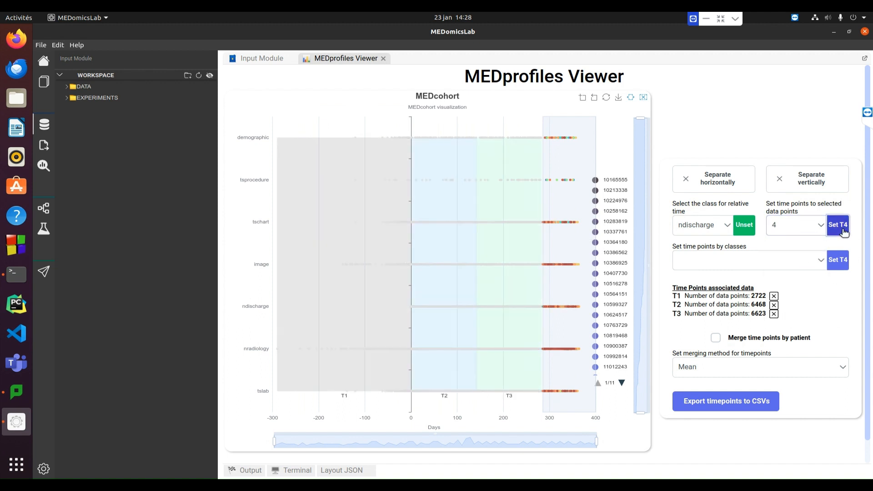
{"action": "left_click", "coordinate": [839, 222]}
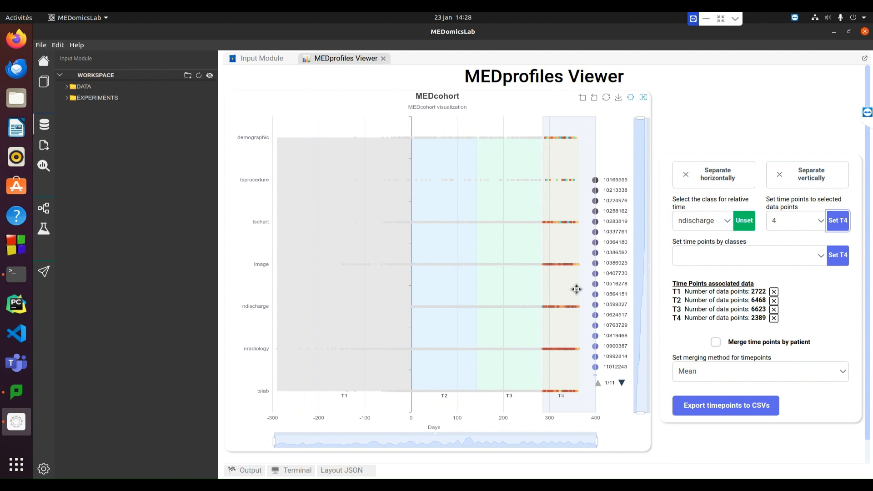
Enable merging time points by patient with the Mean method and export the time points to CSVs
{"action": "mouse_move", "coordinate": [577, 289]}
{"action": "left_mouse_down"}
{"action": "mouse_move", "coordinate": [626, 283]}
{"action": "mouse_move", "coordinate": [293, 279]}
{"action": "left_mouse_up"}
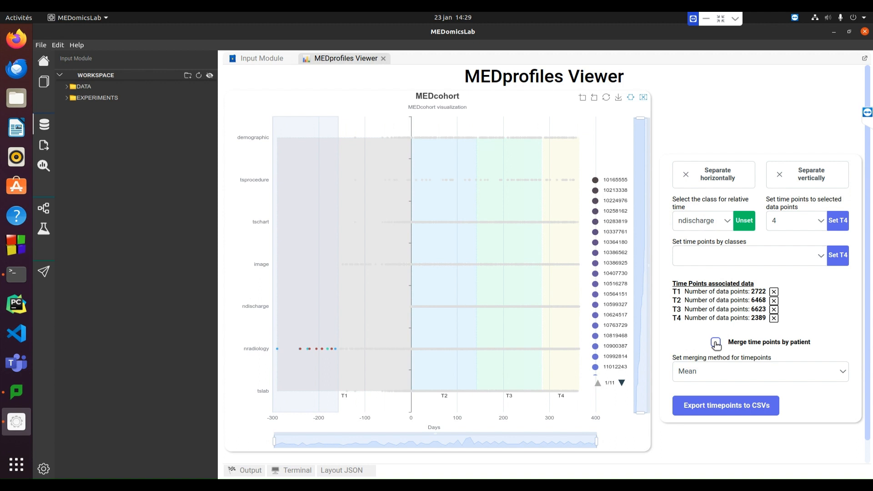
{"action": "left_click", "coordinate": [841, 373]}
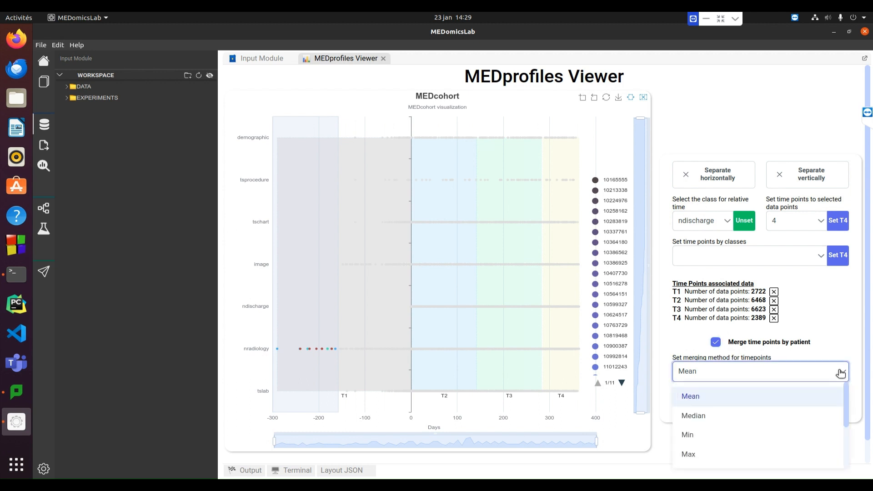
{"action": "left_click", "coordinate": [842, 371]}
{"action": "scroll", "coordinate": [842, 351], "scroll_direction": "down", "scroll_amount": 1}
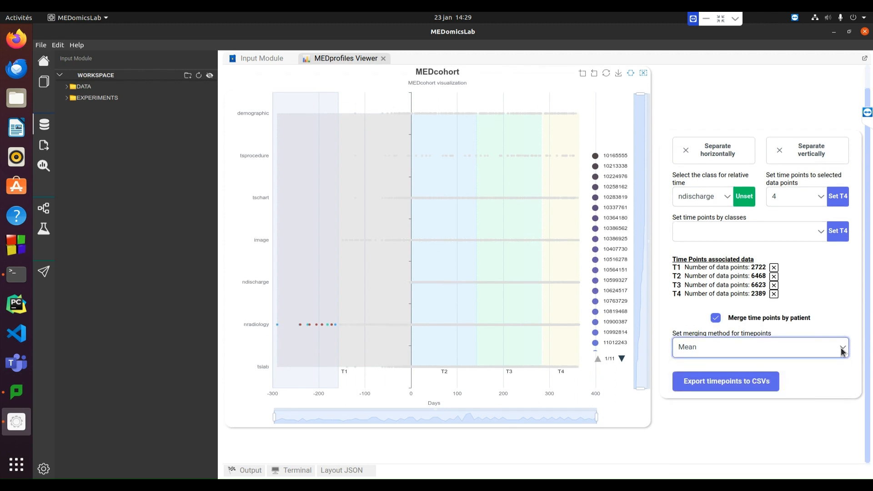
{"action": "left_click", "coordinate": [747, 382]}
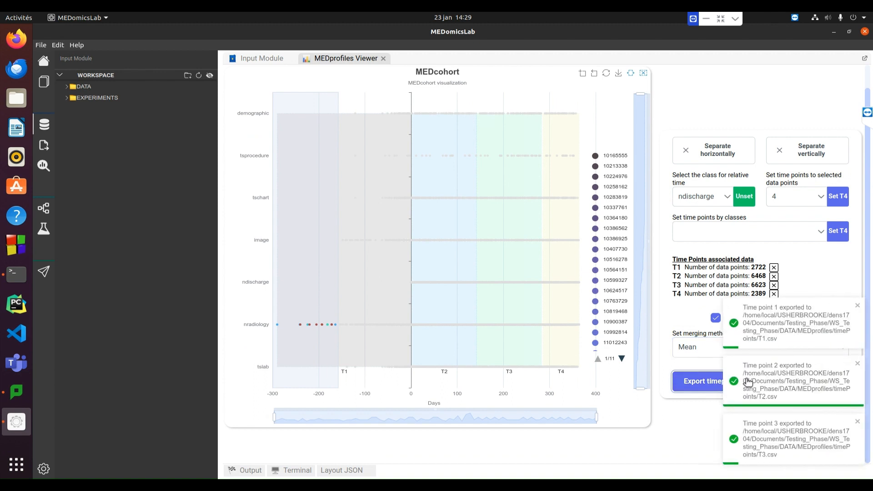
Open T1.csv and T2.csv from the timePoints folder inside MEDprofiles and examine their rows and columns
{"action": "left_click", "coordinate": [84, 87]}
{"action": "left_click", "coordinate": [98, 98]}
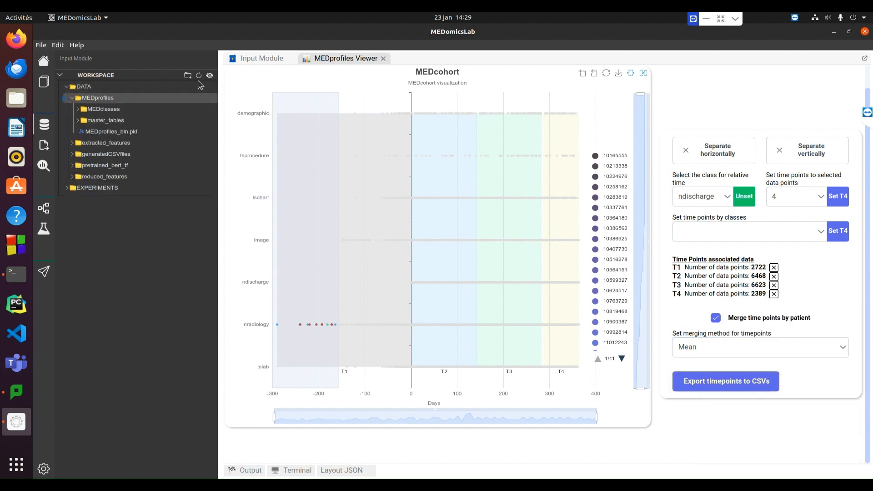
{"action": "left_click", "coordinate": [101, 131]}
{"action": "double_click", "coordinate": [101, 144]}
{"action": "left_click_drag", "start_coordinate": [282, 460], "coordinate": [273, 443]}
{"action": "mouse_move", "coordinate": [869, 125]}
{"action": "left_mouse_down"}
{"action": "mouse_move", "coordinate": [872, 477]}
{"action": "mouse_move", "coordinate": [868, 122]}
{"action": "left_mouse_up"}
{"action": "double_click", "coordinate": [99, 154]}
{"action": "left_click_drag", "start_coordinate": [255, 461], "coordinate": [243, 443]}
{"action": "left_click_drag", "start_coordinate": [869, 128], "coordinate": [868, 364]}
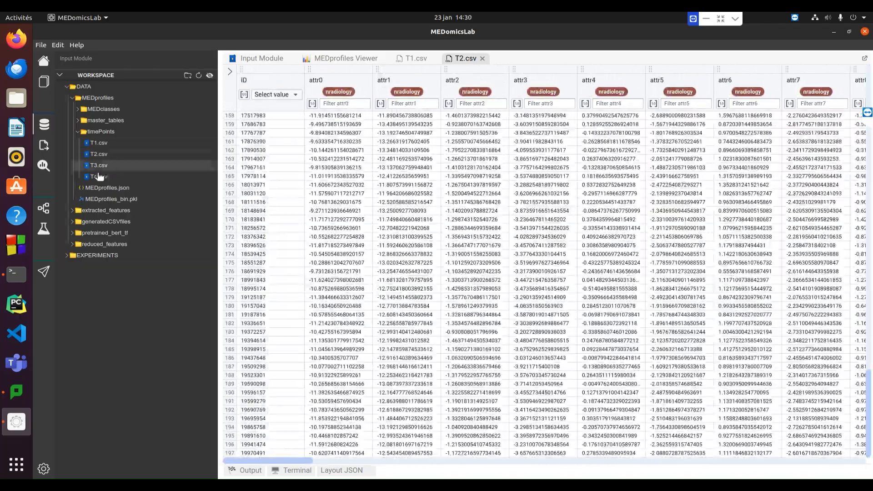
Open T3.csv and T4.csv from the timePoints folder and examine their rows and columns
{"action": "double_click", "coordinate": [99, 165]}
{"action": "left_click_drag", "start_coordinate": [282, 465], "coordinate": [819, 460]}
{"action": "double_click", "coordinate": [98, 177]}
{"action": "left_click_drag", "start_coordinate": [870, 169], "coordinate": [870, 446]}
Close the four time point tables and the MEDprofiles Viewer, returning to the Input Module
{"action": "left_click", "coordinate": [581, 58]}
{"action": "left_click", "coordinate": [532, 59]}
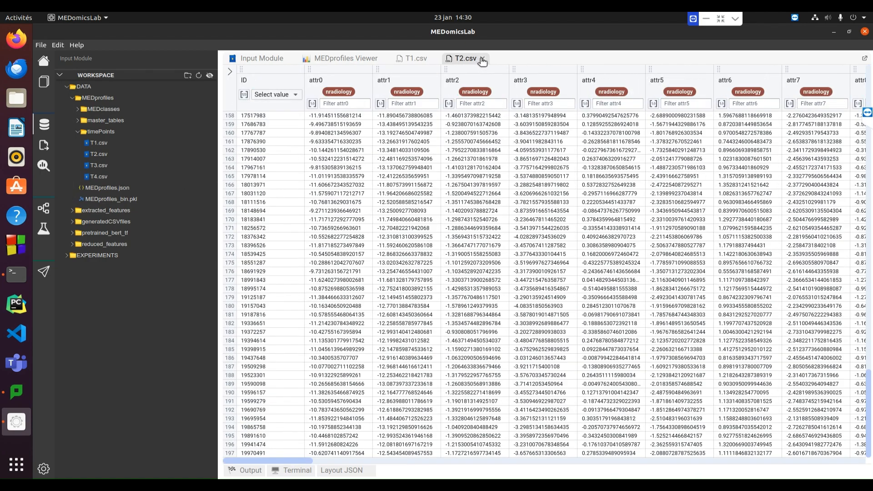
{"action": "left_click", "coordinate": [482, 60]}
{"action": "left_click", "coordinate": [434, 59]}
{"action": "left_click", "coordinate": [384, 59]}
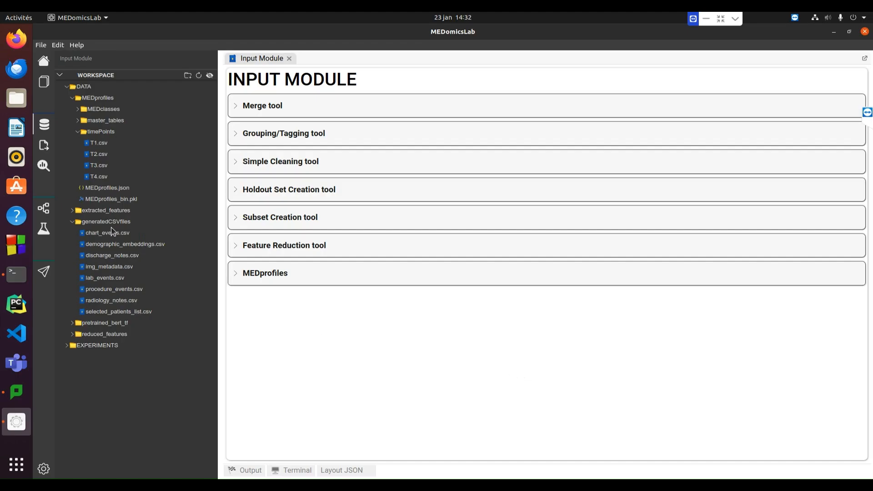
Open selected_patients_list.csv from the generatedCSVfiles folder, examine its date and target columns, and close it
{"action": "left_click", "coordinate": [73, 223]}
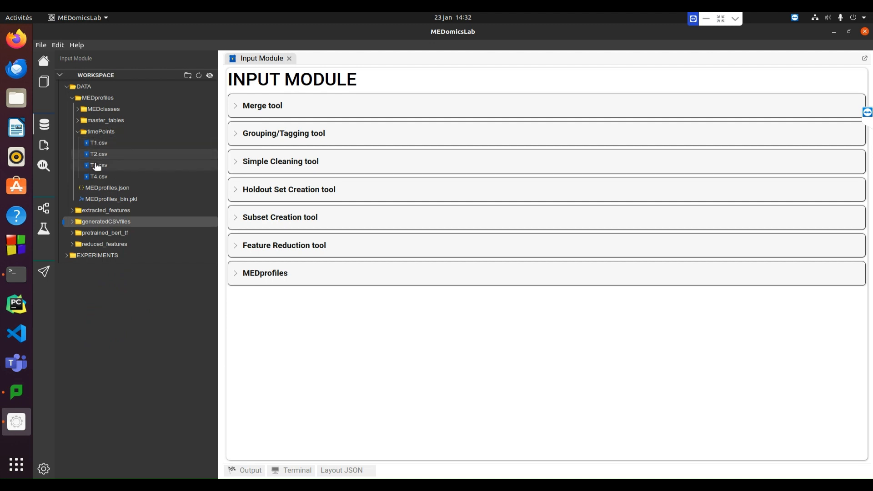
{"action": "left_click", "coordinate": [75, 223]}
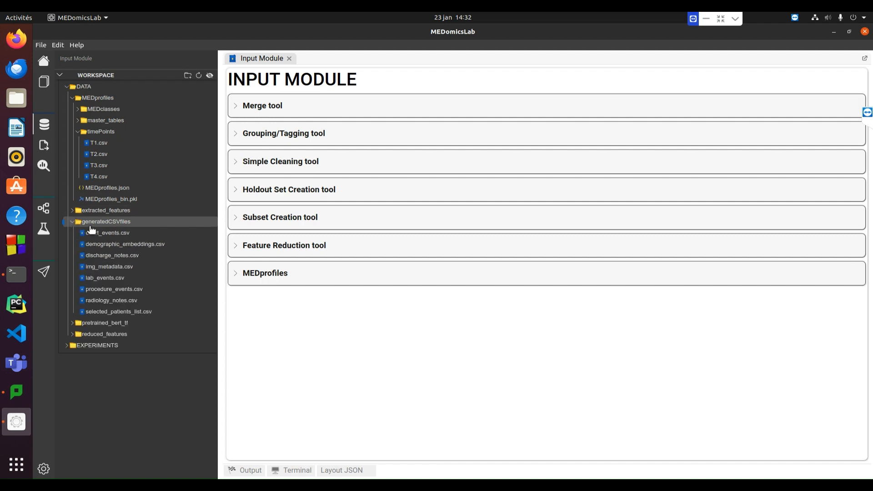
{"action": "double_click", "coordinate": [114, 313]}
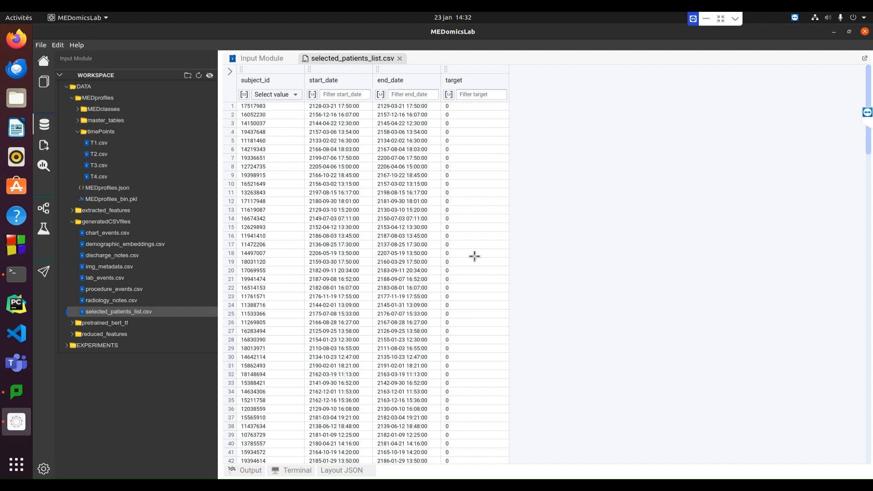
{"action": "scroll", "coordinate": [474, 256], "scroll_direction": "down", "scroll_amount": 7}
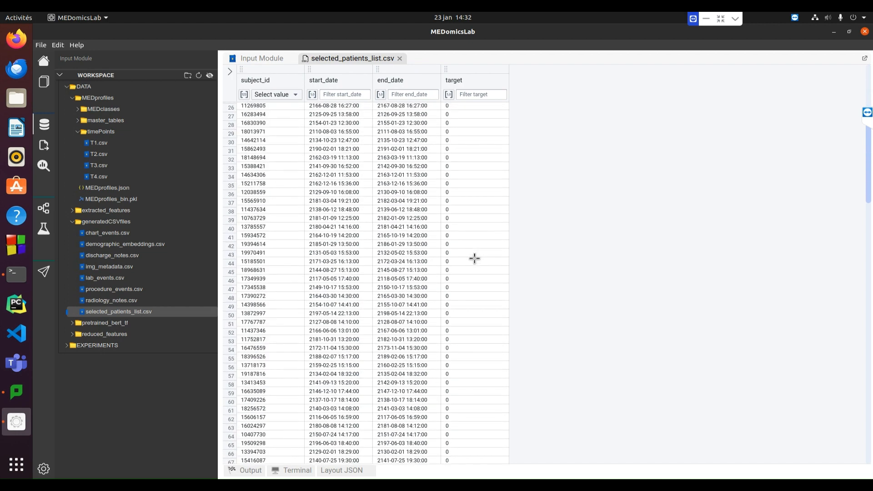
{"action": "scroll", "coordinate": [471, 262], "scroll_direction": "down", "scroll_amount": 7}
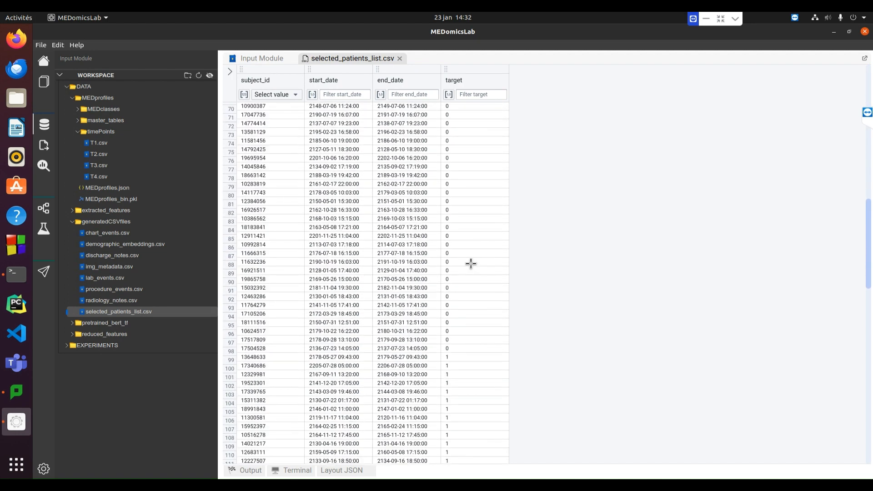
{"action": "scroll", "coordinate": [472, 263], "scroll_direction": "up", "scroll_amount": 8}
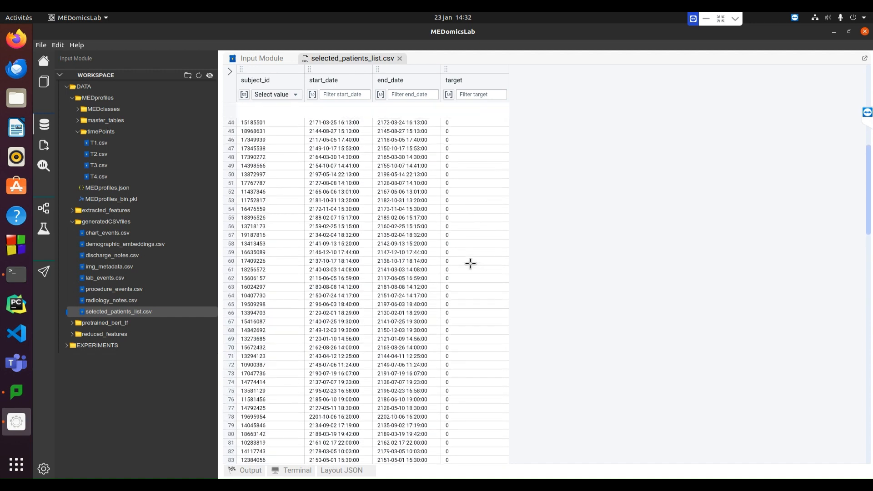
{"action": "scroll", "coordinate": [471, 264], "scroll_direction": "up", "scroll_amount": 4}
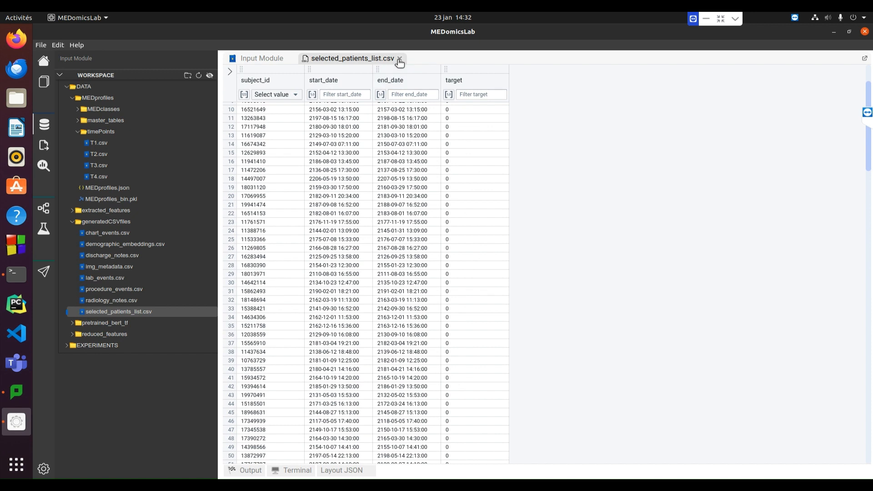
{"action": "left_click", "coordinate": [399, 60]}
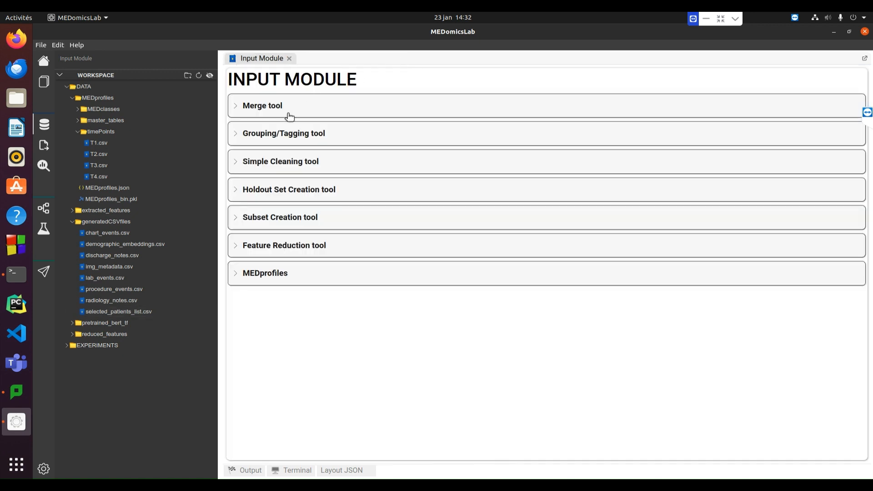
Open the Holdout Set Creation tool and choose selected_patients_list.csv as its source dataset
{"action": "left_click", "coordinate": [246, 190]}
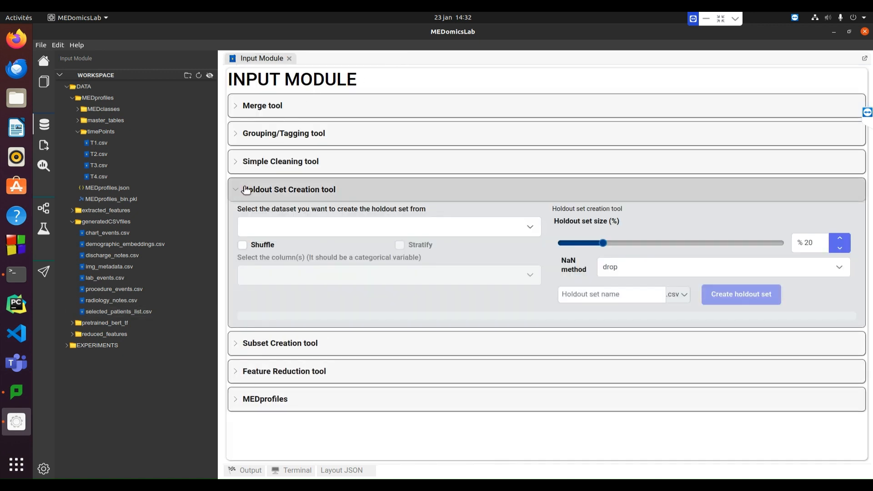
{"action": "left_click", "coordinate": [283, 228]}
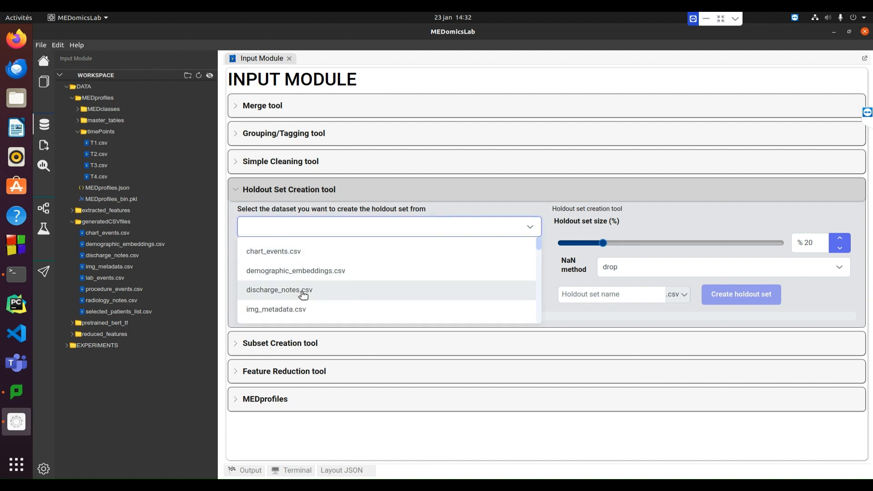
{"action": "scroll", "coordinate": [300, 291], "scroll_direction": "down", "scroll_amount": 2}
{"action": "scroll", "coordinate": [304, 295], "scroll_direction": "down", "scroll_amount": 3}
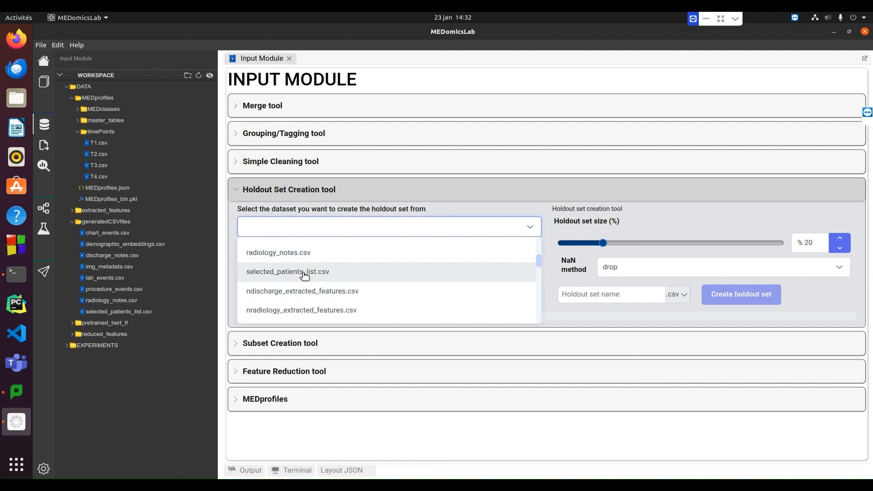
{"action": "left_click", "coordinate": [304, 274]}
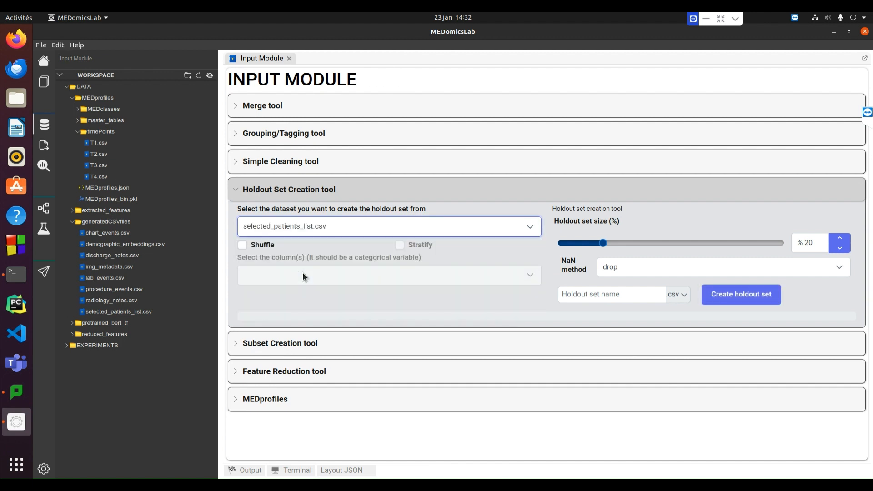
Enable shuffling and stratification for the holdout set, using target as the stratification column
{"action": "left_click", "coordinate": [243, 246]}
{"action": "left_click", "coordinate": [399, 246]}
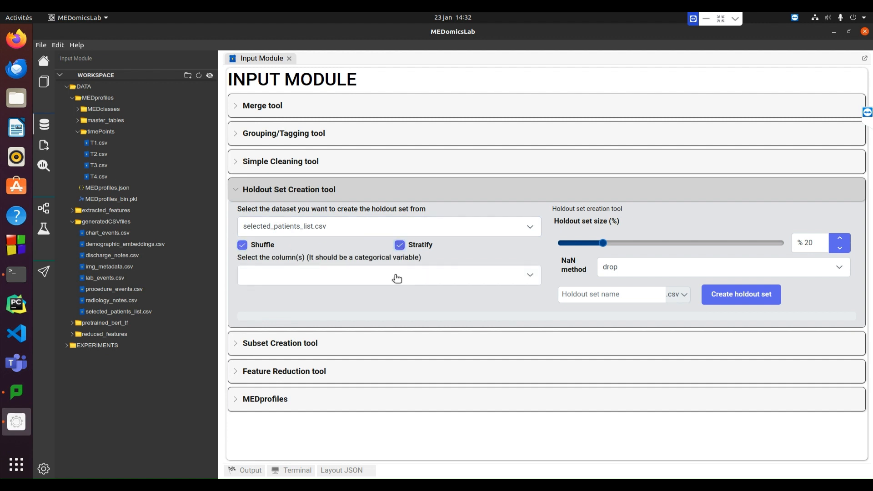
{"action": "left_click", "coordinate": [396, 277]}
{"action": "left_click", "coordinate": [250, 385]}
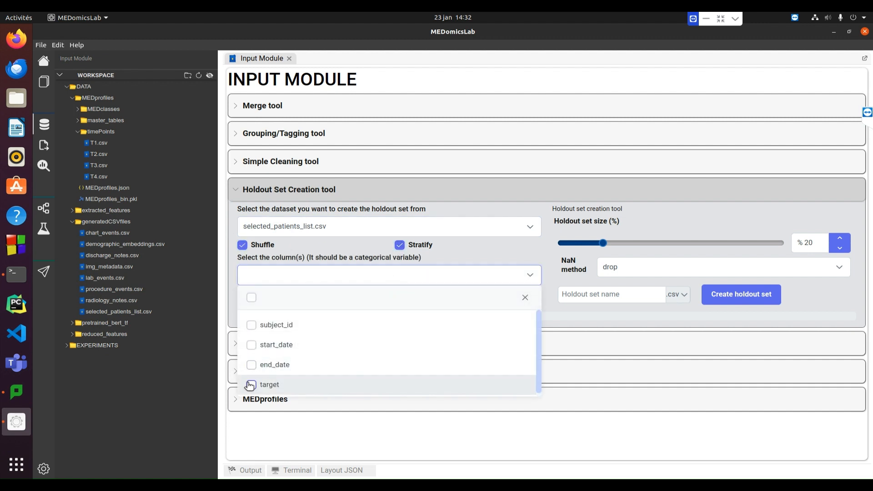
{"action": "left_click", "coordinate": [496, 248]}
Enter a holdout set name beginning with "pa"
{"action": "left_click", "coordinate": [660, 298]}
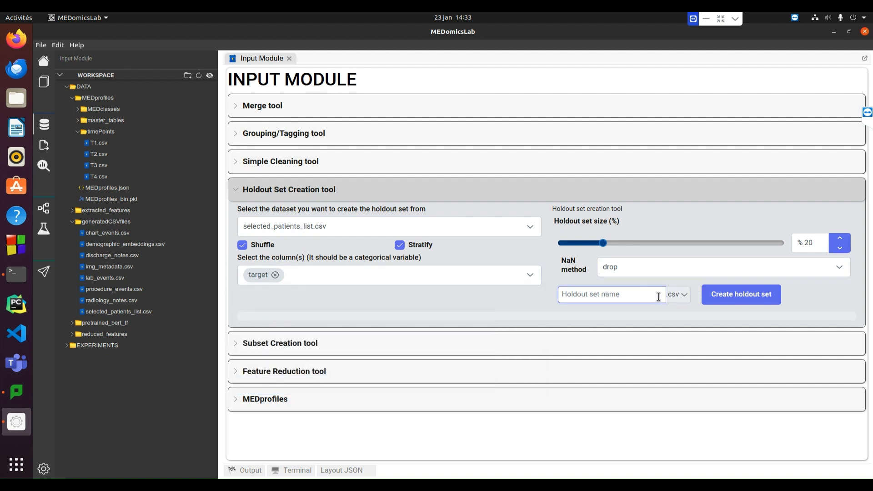
{"action": "type", "text": "patient_list_holdout"}
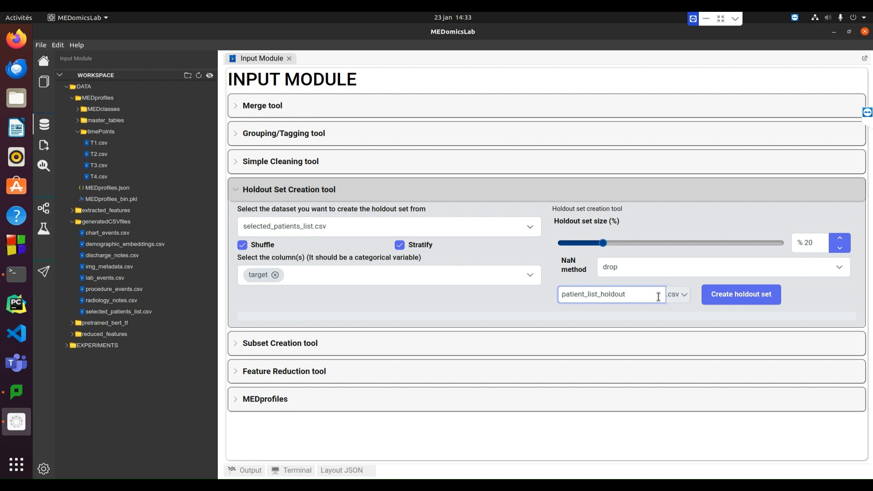
Create the holdout set patient_list_holdout and expand its folder in the workspace
{"action": "left_click", "coordinate": [718, 295]}
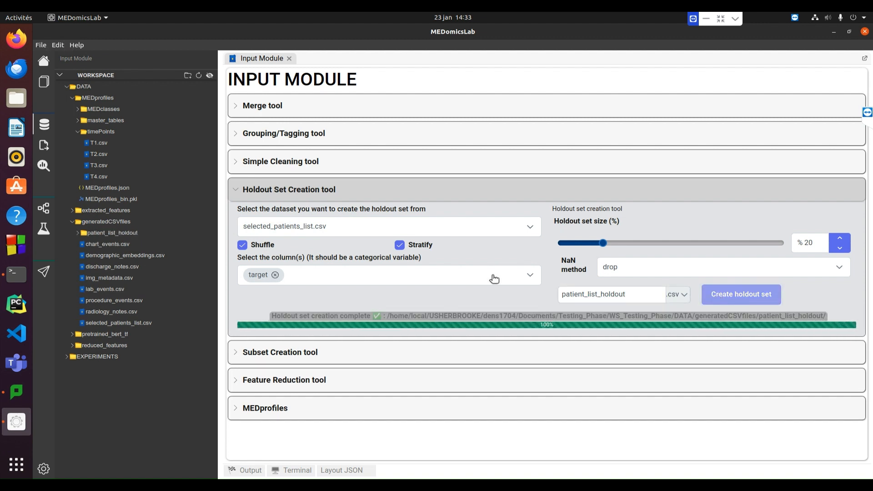
{"action": "left_click", "coordinate": [97, 233]}
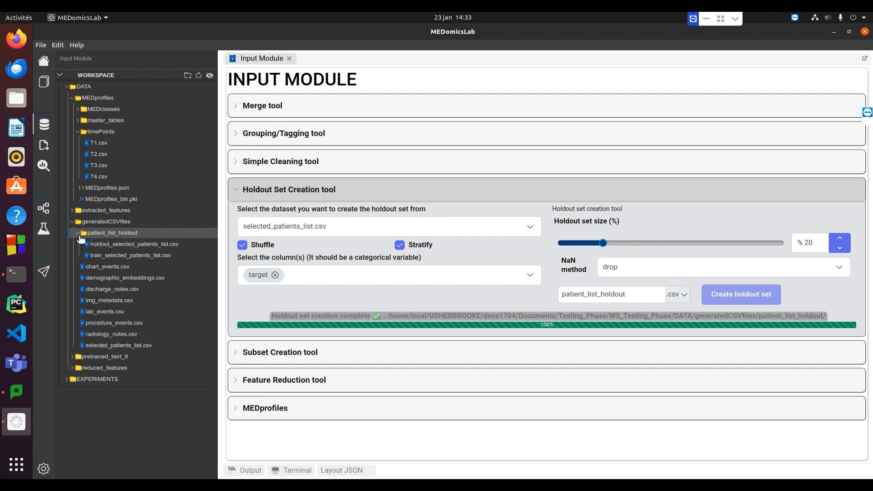
Rename train_selected_patients_list.csv in the patient_list_holdout folder as learning_selected_patients_list.csv
{"action": "right_click", "coordinate": [101, 257]}
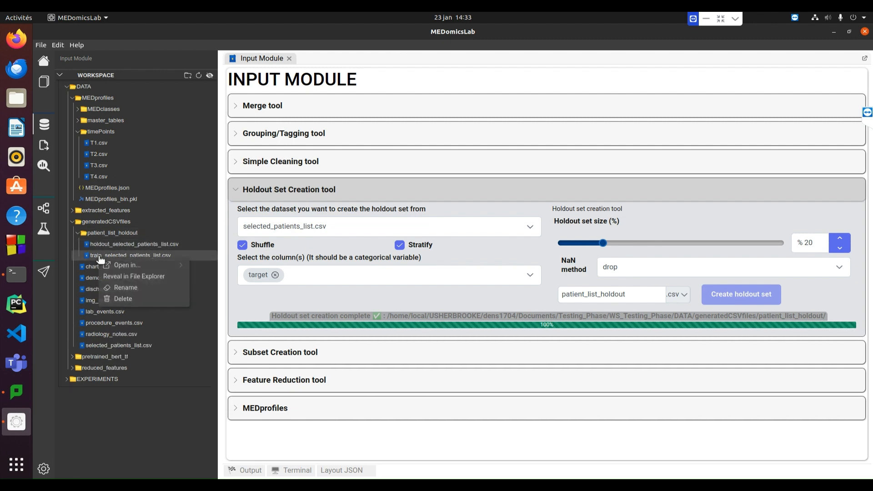
{"action": "left_click", "coordinate": [119, 287]}
{"action": "left_click", "coordinate": [153, 255]}
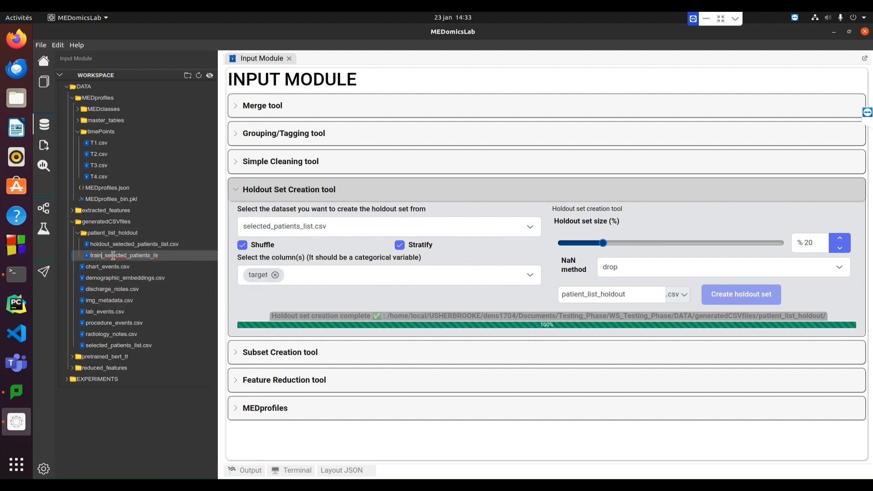
{"action": "key", "text": "Home"}
{"action": "key", "text": "Delete"}
{"action": "key", "text": "Delete"}
{"action": "key", "text": "Delete"}
{"action": "key", "text": "Delete"}
{"action": "key", "text": "Delete"}
{"action": "type", "text": "learning"}
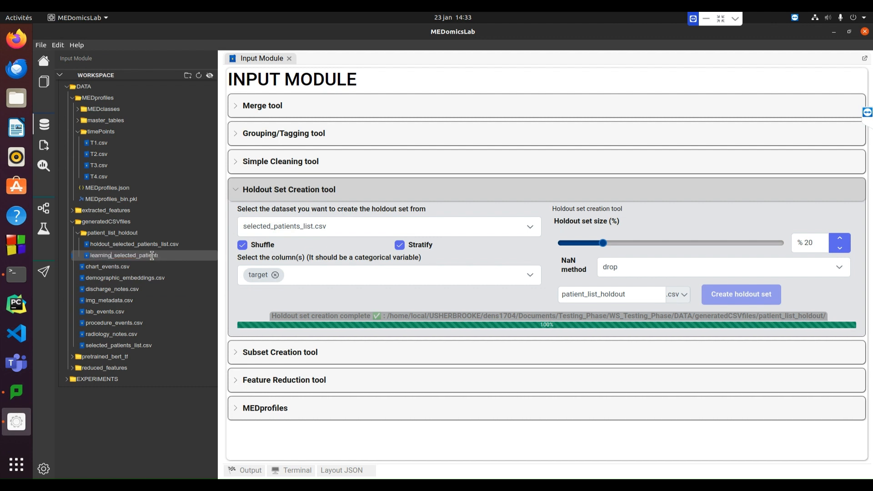
{"action": "key", "text": "Return"}
Open holdout_selected_patients_list.csv and learning_selected_patients_list.csv, examine their rows, and close both files
{"action": "double_click", "coordinate": [155, 247]}
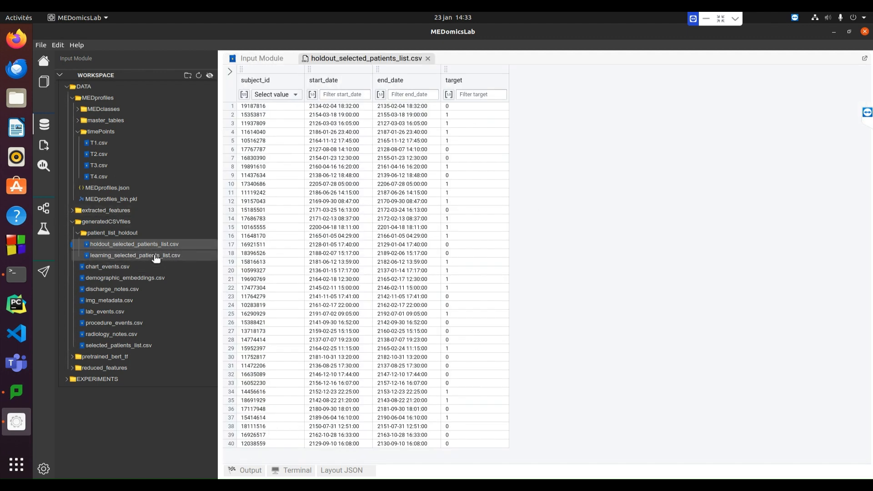
{"action": "double_click", "coordinate": [135, 255]}
{"action": "scroll", "coordinate": [870, 113], "scroll_direction": "down", "scroll_amount": 1}
{"action": "mouse_move", "coordinate": [869, 114]}
{"action": "left_mouse_down"}
{"action": "mouse_move", "coordinate": [872, 423]}
{"action": "mouse_move", "coordinate": [870, 109]}
{"action": "left_mouse_up"}
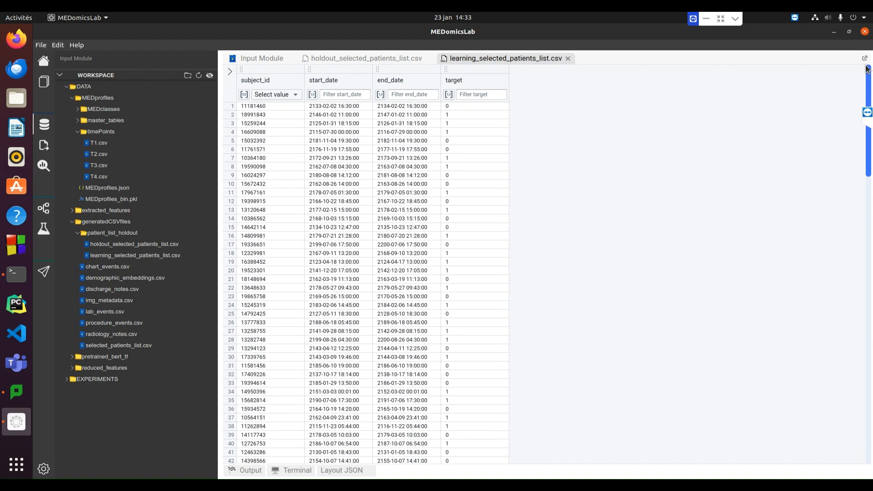
{"action": "left_click", "coordinate": [569, 58]}
{"action": "left_click", "coordinate": [428, 58]}
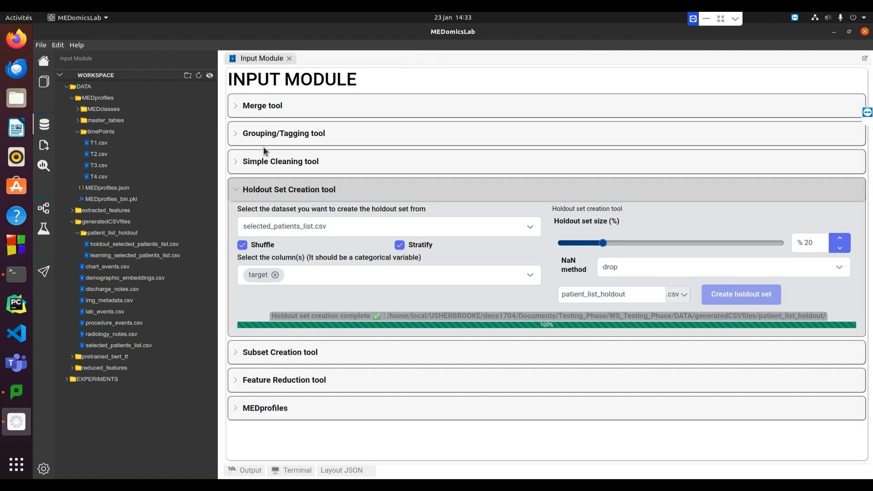
{"action": "left_click", "coordinate": [239, 190]}
{"action": "left_click", "coordinate": [240, 107]}
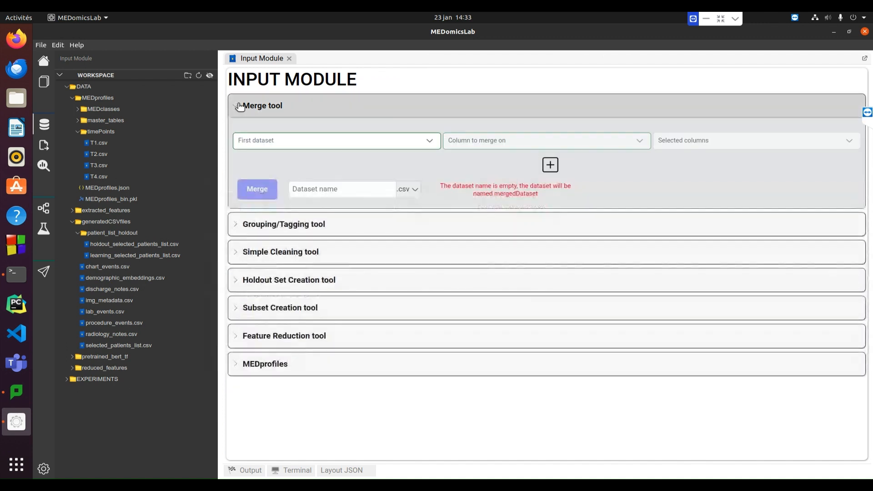
{"action": "left_click", "coordinate": [378, 146]}
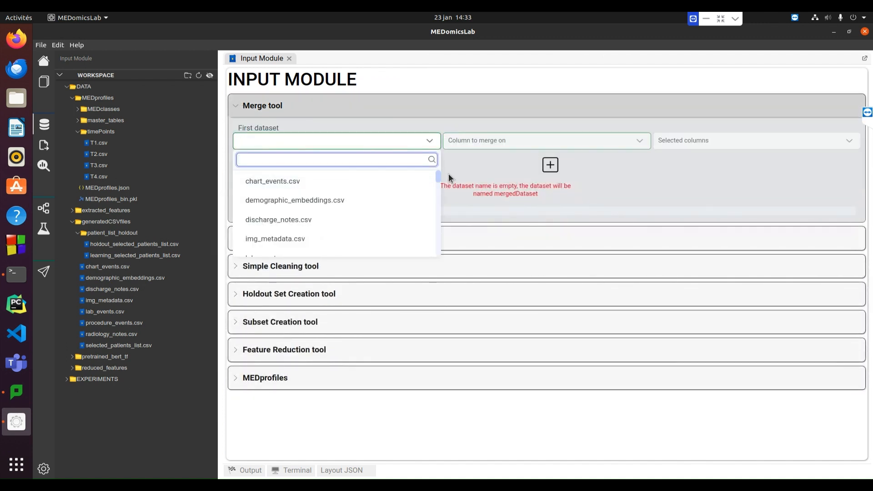
{"action": "left_click_drag", "start_coordinate": [438, 181], "coordinate": [438, 263]}
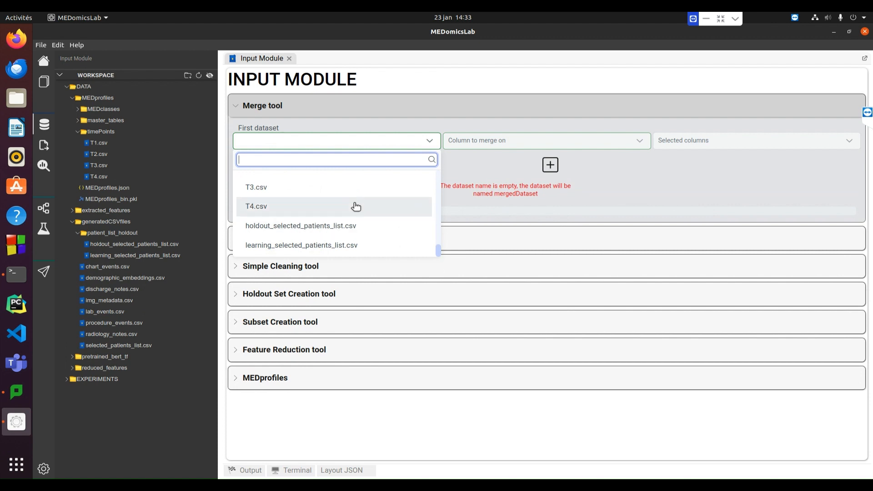
{"action": "scroll", "coordinate": [345, 208], "scroll_direction": "up", "scroll_amount": 1}
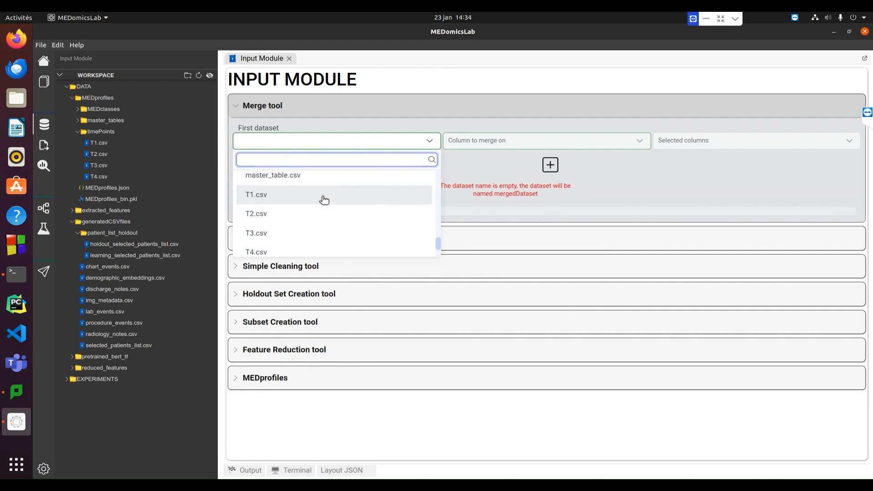
{"action": "left_click", "coordinate": [324, 199]}
{"action": "left_click", "coordinate": [499, 138]}
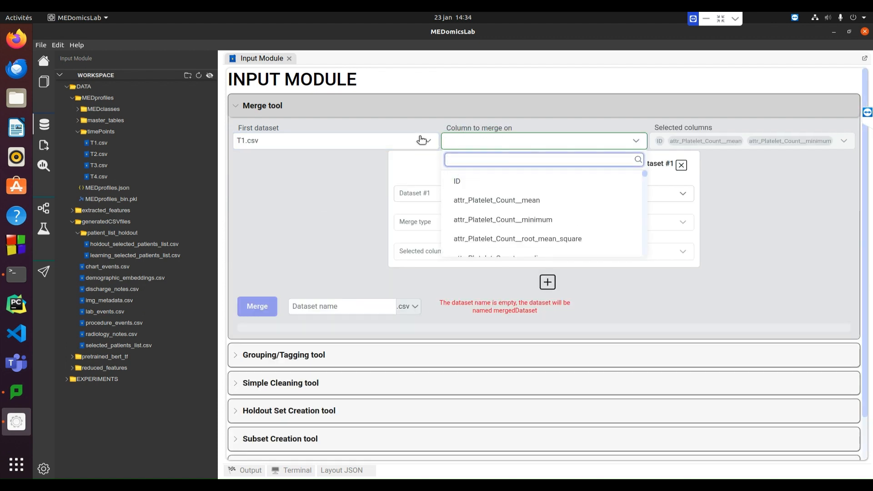
Rename the ID column of T1.csv to subject_id, save the file, and reopen it briefly to check the header
{"action": "double_click", "coordinate": [99, 143]}
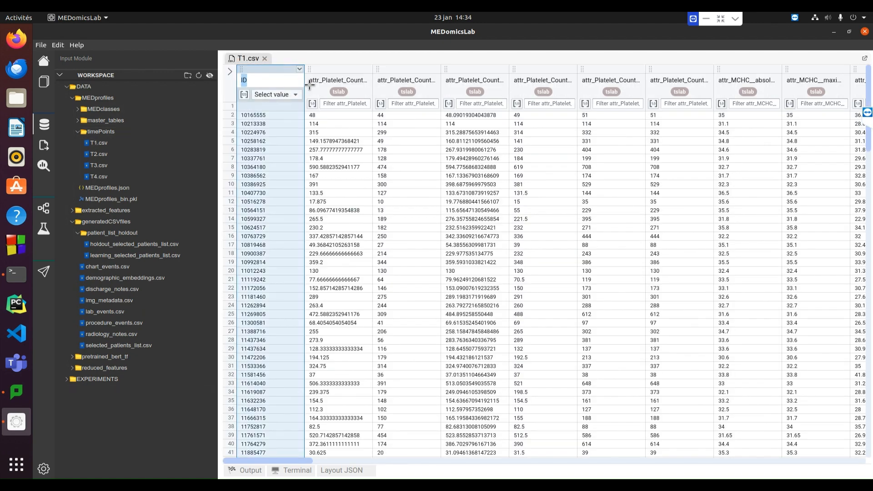
{"action": "type", "text": "subject_id"}
{"action": "key", "text": "Return"}
{"action": "left_click", "coordinate": [229, 72]}
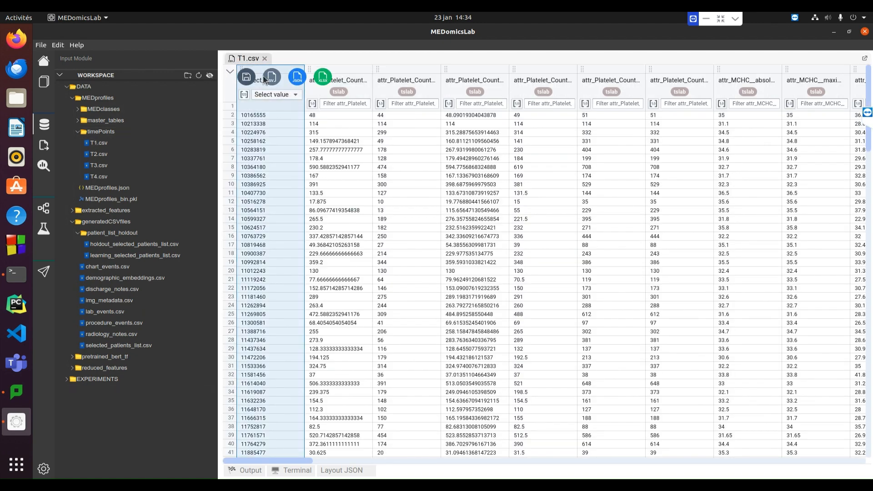
{"action": "left_click", "coordinate": [247, 77]}
{"action": "left_click", "coordinate": [266, 60]}
{"action": "double_click", "coordinate": [95, 145]}
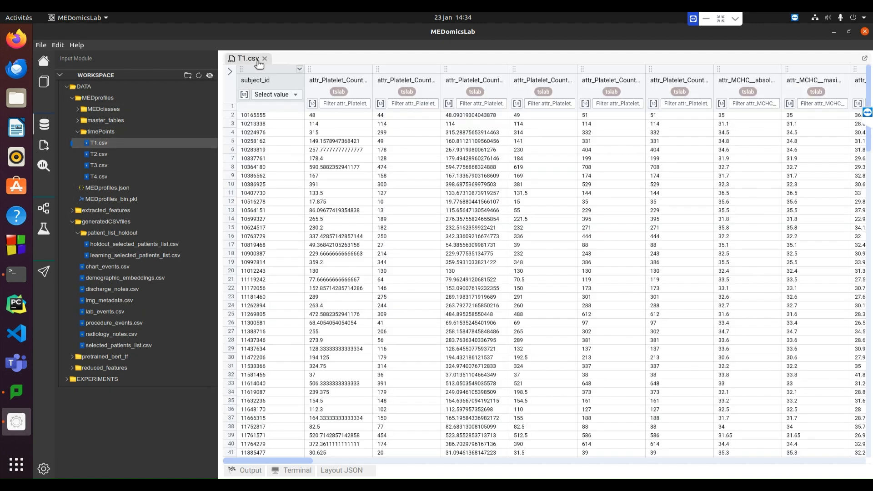
{"action": "left_click", "coordinate": [265, 59]}
Rename the identifier column of T2.csv to subject_id, then save and close the file
{"action": "double_click", "coordinate": [103, 155]}
{"action": "double_click", "coordinate": [250, 81]}
{"action": "type", "text": "subject_id"}
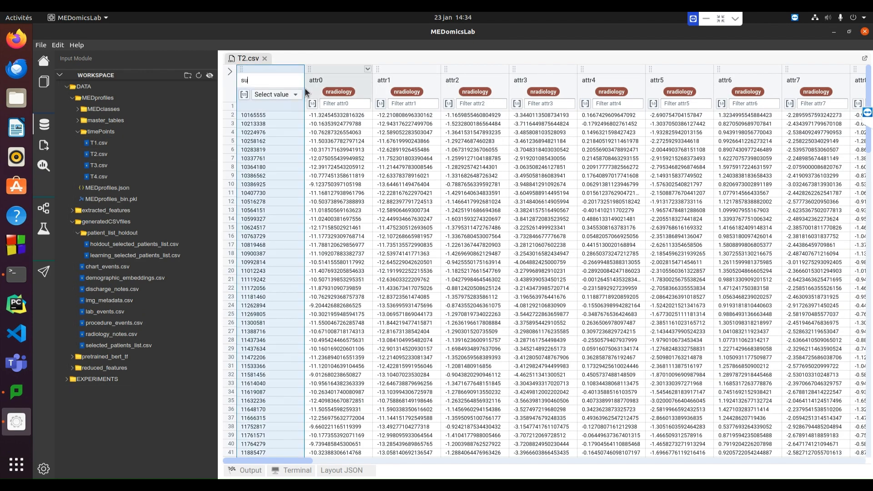
{"action": "key", "text": "Return"}
{"action": "left_click", "coordinate": [230, 71]}
{"action": "left_click", "coordinate": [244, 78]}
{"action": "left_click", "coordinate": [265, 59]}
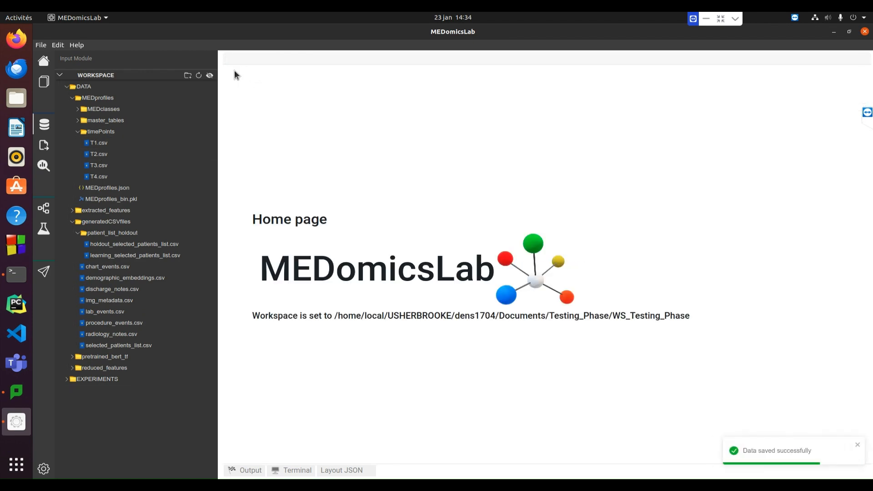
Rename the identifier column of T3.csv to subject_id, then save and close the file
{"action": "double_click", "coordinate": [99, 165]}
{"action": "double_click", "coordinate": [290, 79]}
{"action": "type", "text": "subject_id"}
{"action": "key", "text": "Return"}
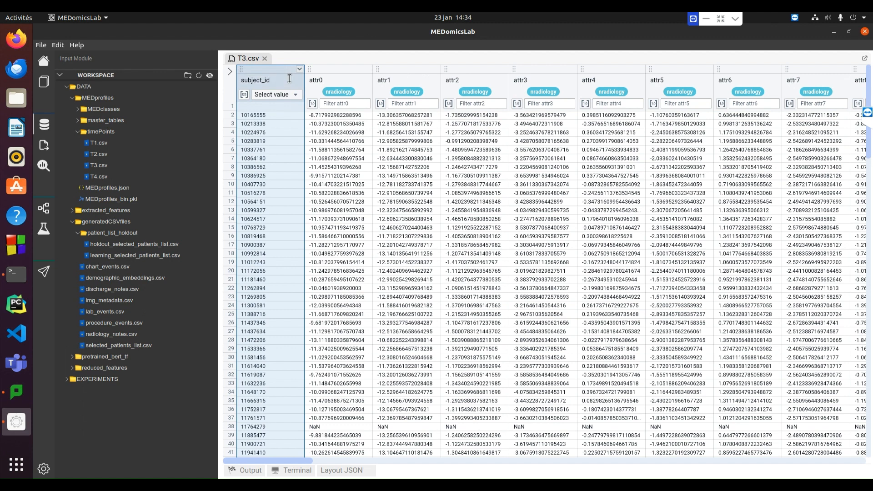
{"action": "left_click", "coordinate": [231, 73]}
{"action": "left_click", "coordinate": [245, 78]}
{"action": "left_click", "coordinate": [265, 59]}
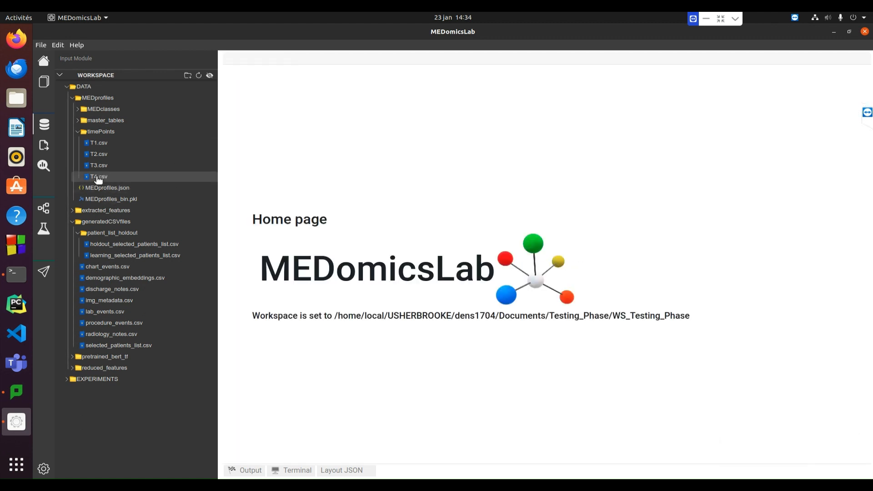
Rename the identifier column of T4.csv to subject_id, then save and close the file
{"action": "double_click", "coordinate": [99, 177]}
{"action": "double_click", "coordinate": [263, 80]}
{"action": "type", "text": "subject_id"}
{"action": "key", "text": "Return"}
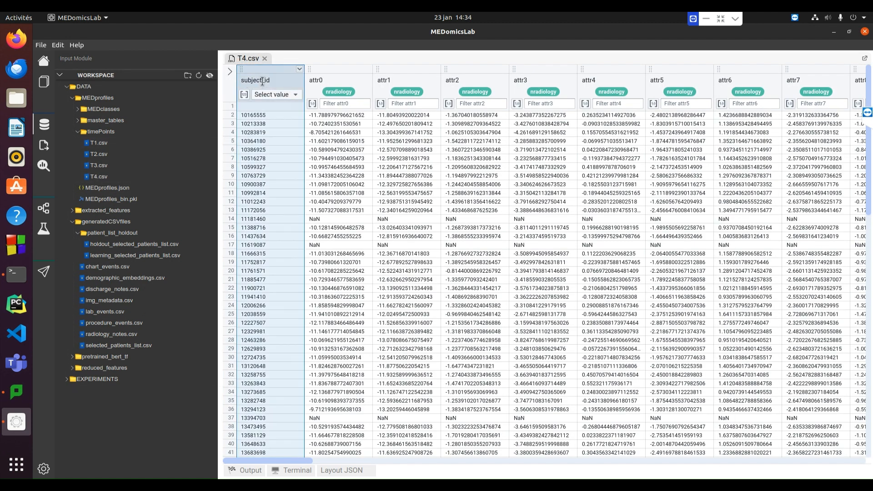
{"action": "left_click", "coordinate": [230, 72]}
{"action": "left_click", "coordinate": [244, 78]}
{"action": "left_click", "coordinate": [264, 59]}
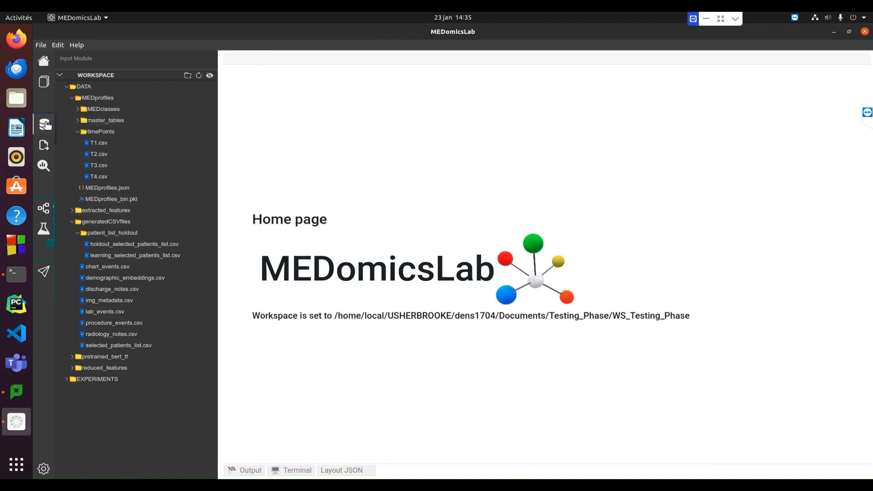
Reopen the Input Module and set the Merge tool's first dataset to T1.csv, merging on subject_id
{"action": "double_click", "coordinate": [45, 124]}
{"action": "left_click", "coordinate": [288, 143]}
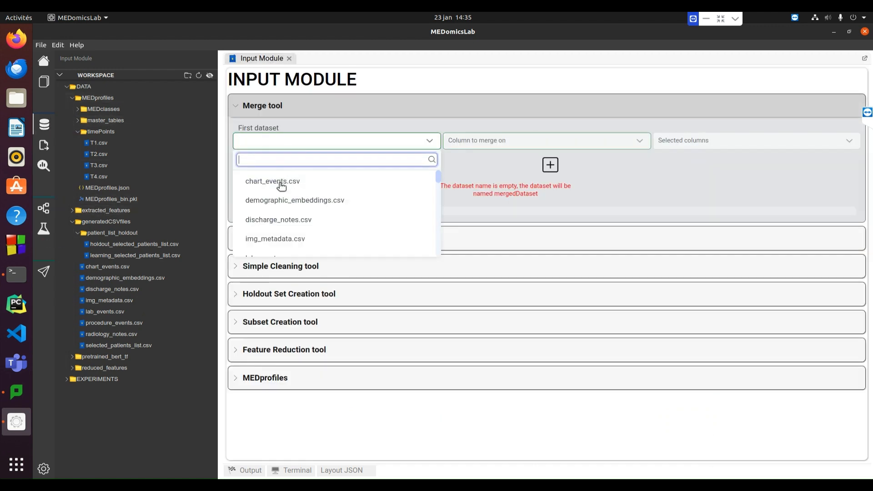
{"action": "left_click_drag", "start_coordinate": [438, 178], "coordinate": [438, 248]}
{"action": "left_click", "coordinate": [335, 201]}
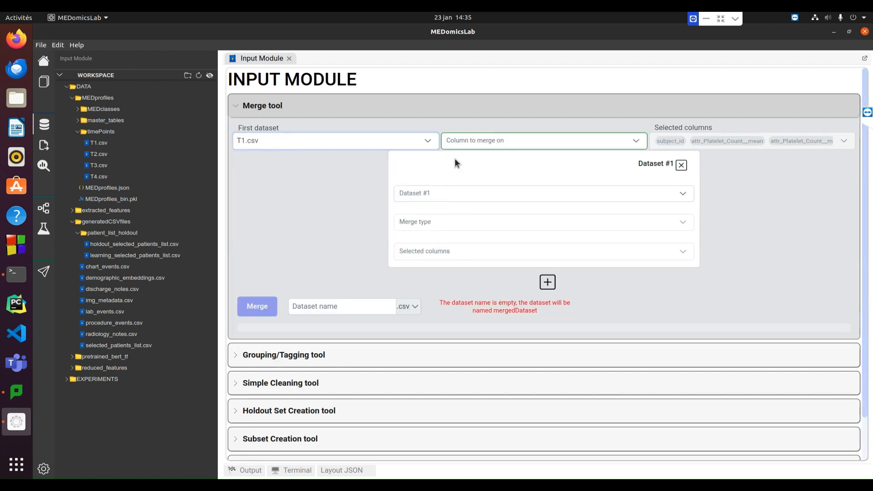
{"action": "left_click", "coordinate": [487, 140]}
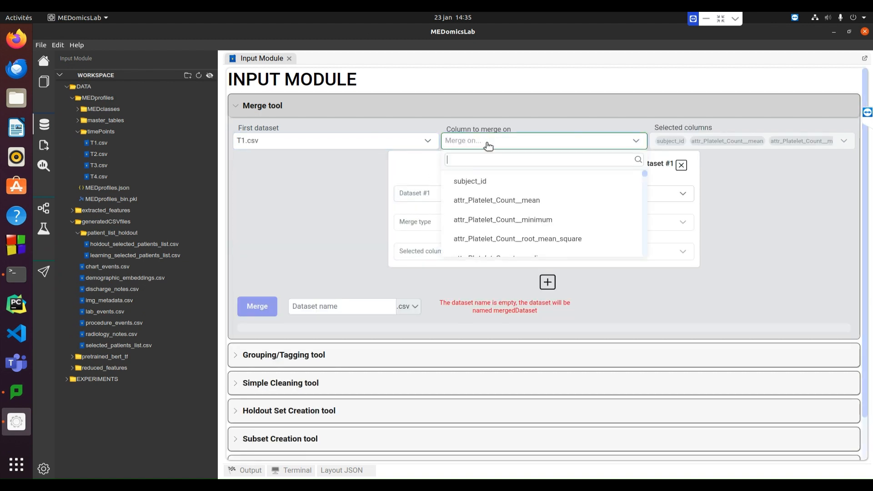
{"action": "left_click", "coordinate": [475, 181]}
Add holdout_selected_patients_list.csv as Dataset #1 with an Inner merge, and include its target column with subject_id
{"action": "left_click", "coordinate": [470, 194]}
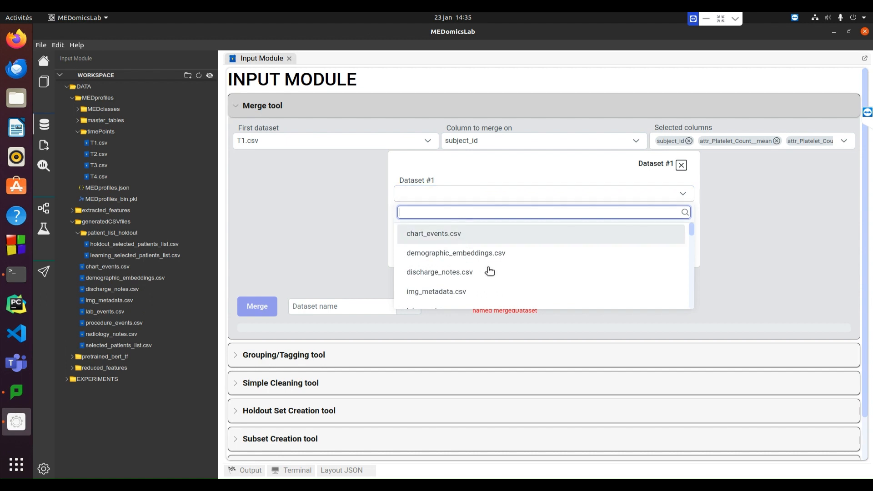
{"action": "left_click_drag", "start_coordinate": [693, 232], "coordinate": [704, 331]}
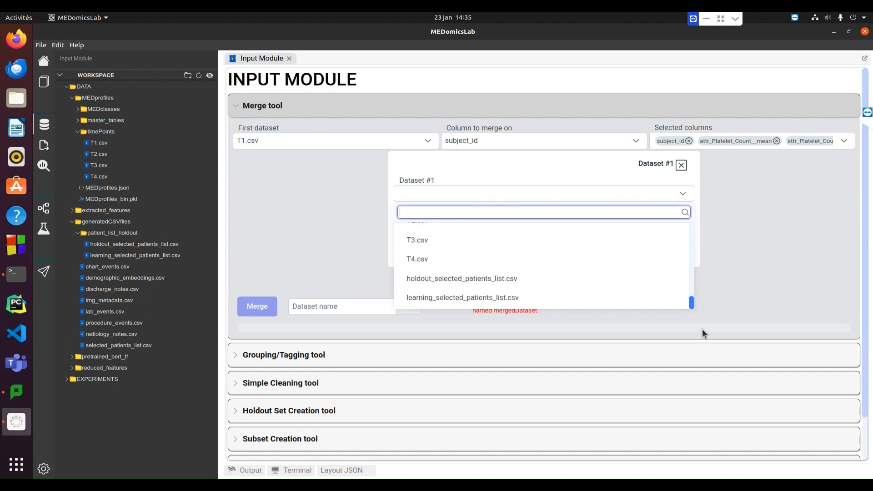
{"action": "left_click", "coordinate": [500, 278]}
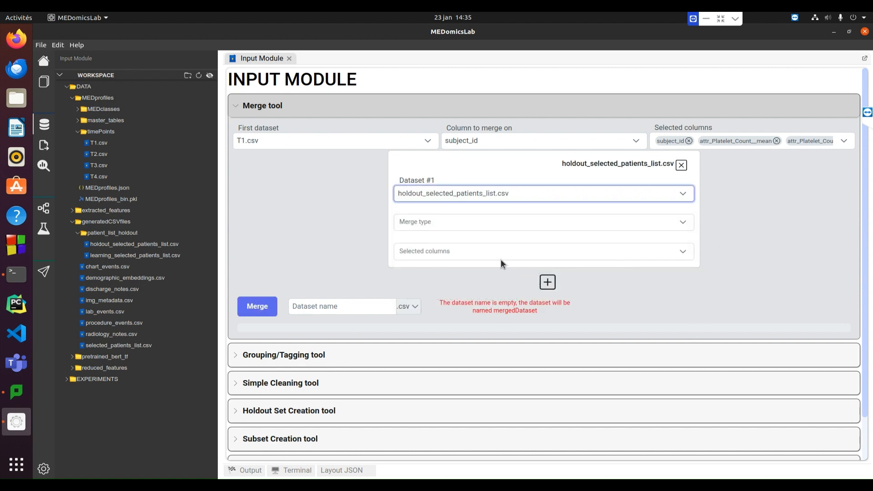
{"action": "left_click", "coordinate": [444, 224]}
{"action": "left_click", "coordinate": [437, 285]}
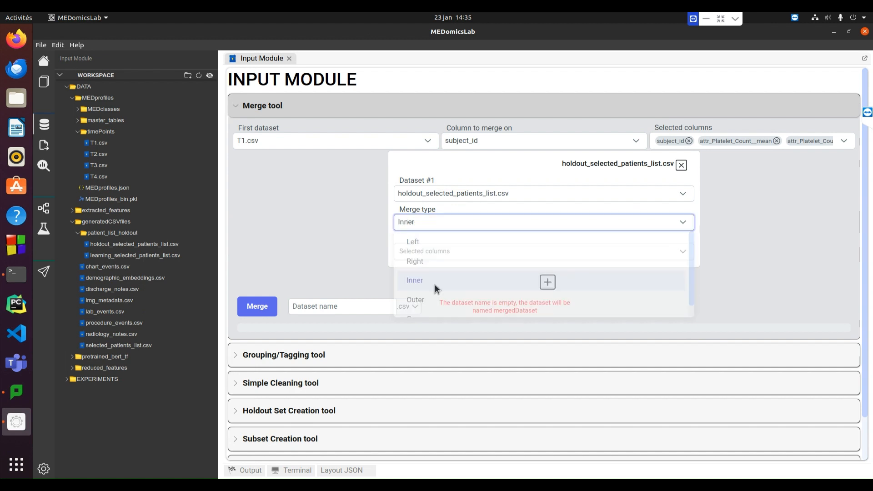
{"action": "left_click", "coordinate": [441, 252]}
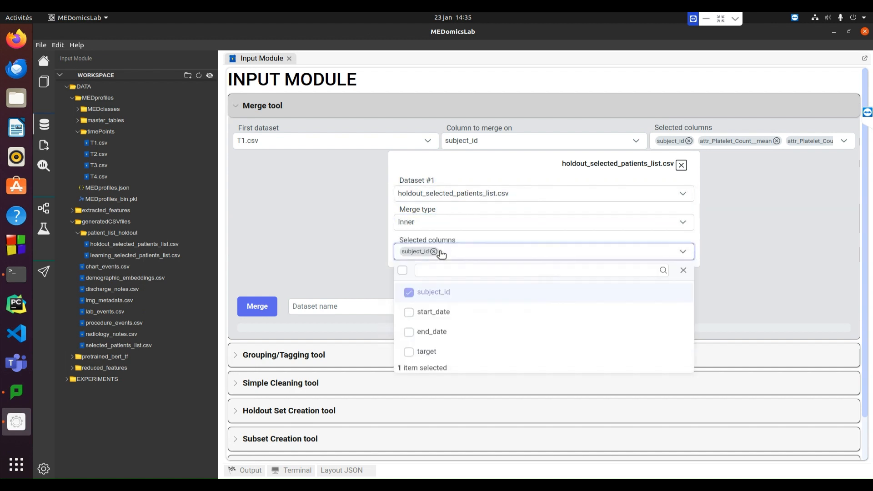
{"action": "left_click", "coordinate": [409, 353]}
{"action": "left_click", "coordinate": [322, 251]}
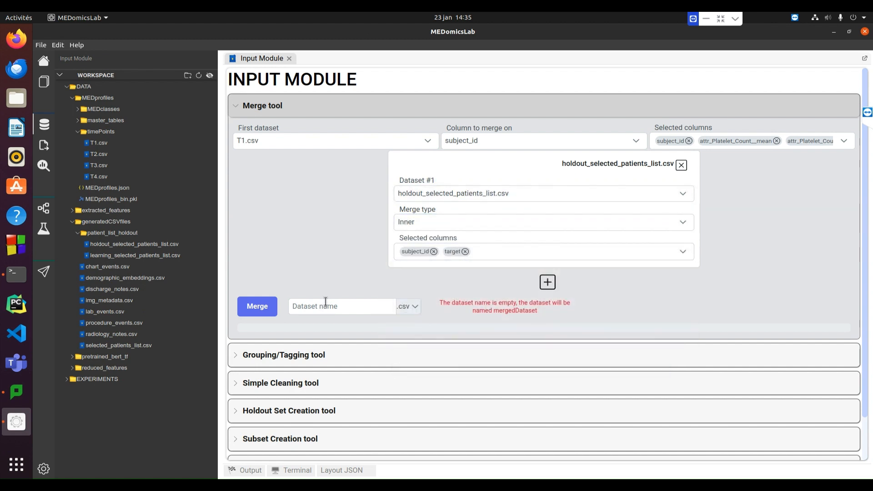
Name the merged dataset T1_holdout and run the merge
{"action": "left_click", "coordinate": [328, 308]}
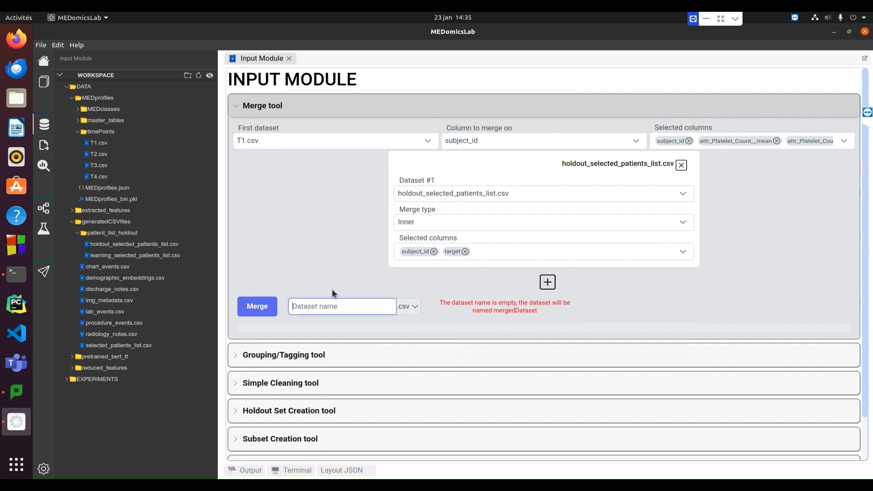
{"action": "type", "text": "T1"}
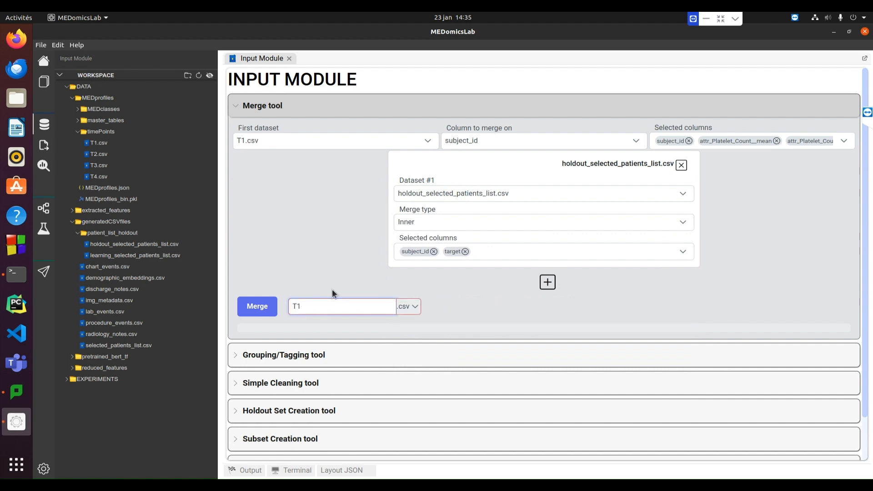
{"action": "type", "text": "_holdout"}
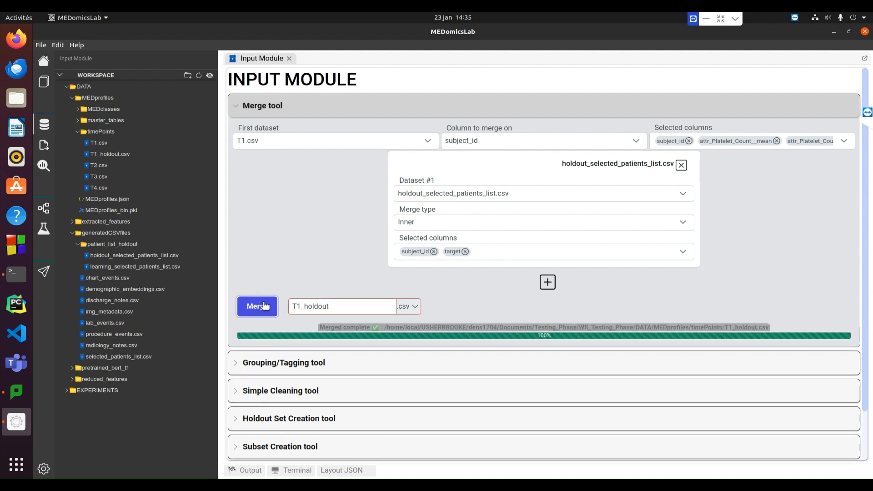
Switch Dataset #1 to learning_selected_patients_list.csv with an Inner merge, and include its target column with subject_id
{"action": "left_click", "coordinate": [512, 195]}
{"action": "scroll", "coordinate": [540, 304], "scroll_direction": "down", "scroll_amount": 2}
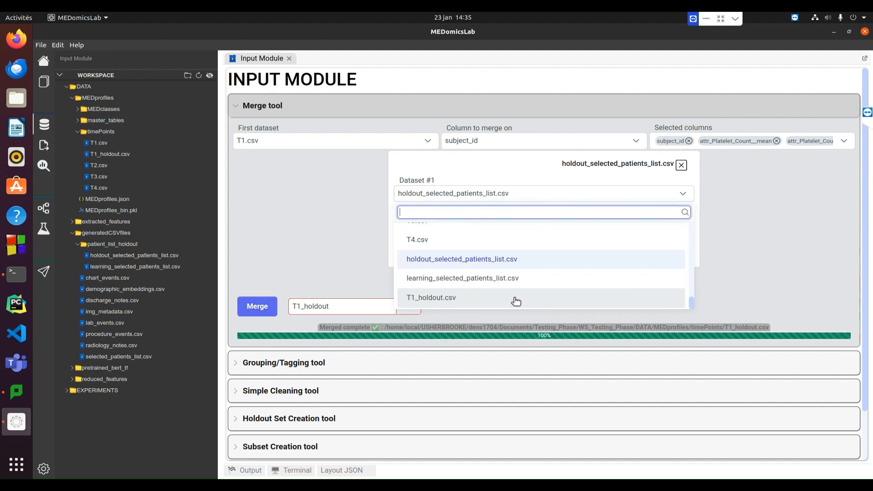
{"action": "left_click", "coordinate": [482, 279]}
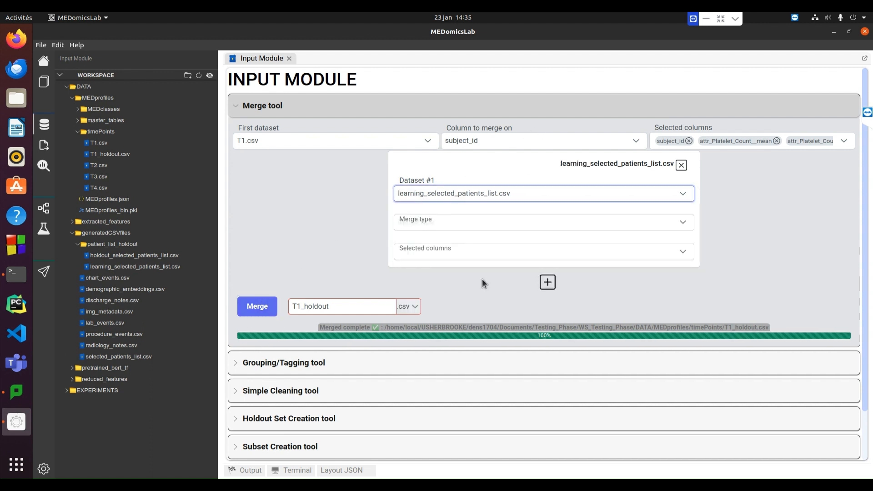
{"action": "left_click", "coordinate": [436, 226]}
{"action": "left_click", "coordinate": [441, 276]}
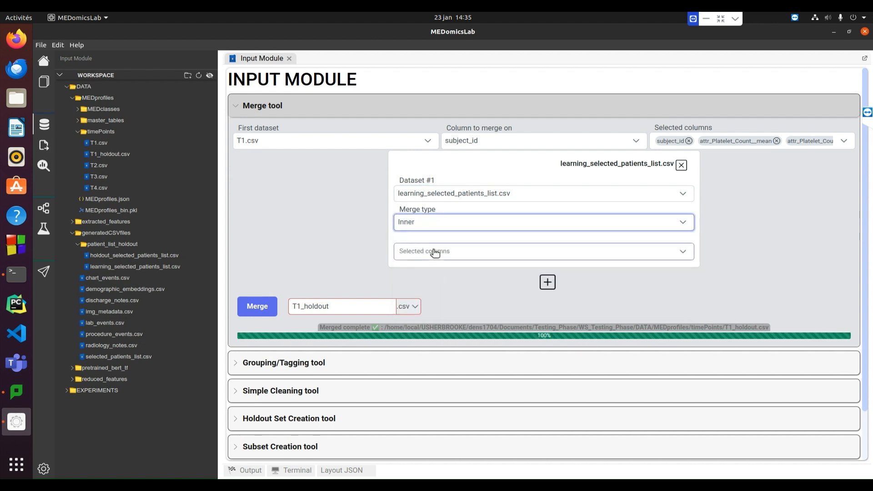
{"action": "left_click", "coordinate": [435, 253]}
{"action": "left_click", "coordinate": [410, 352]}
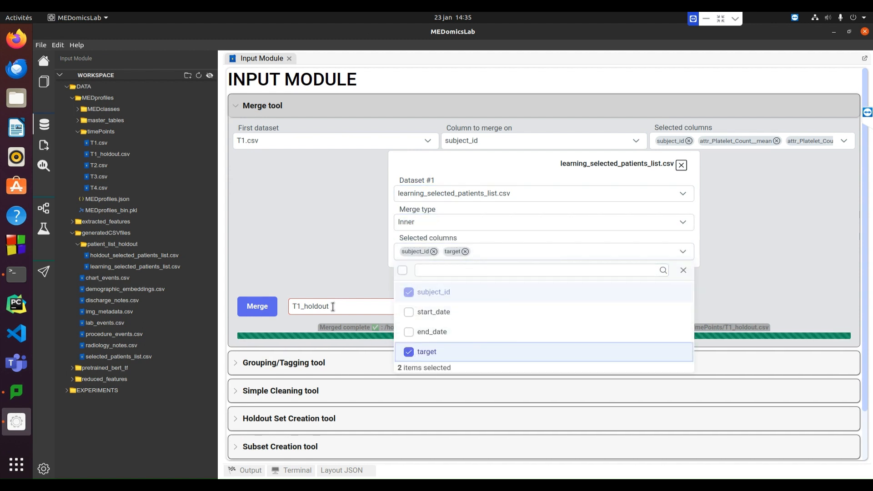
Name the merged dataset T1_learning and run the merge
{"action": "left_click", "coordinate": [362, 310]}
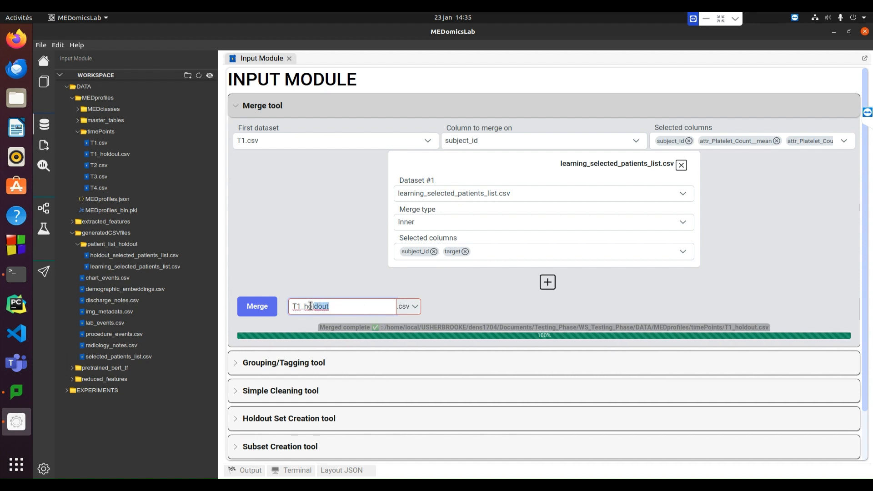
{"action": "type", "text": "learning"}
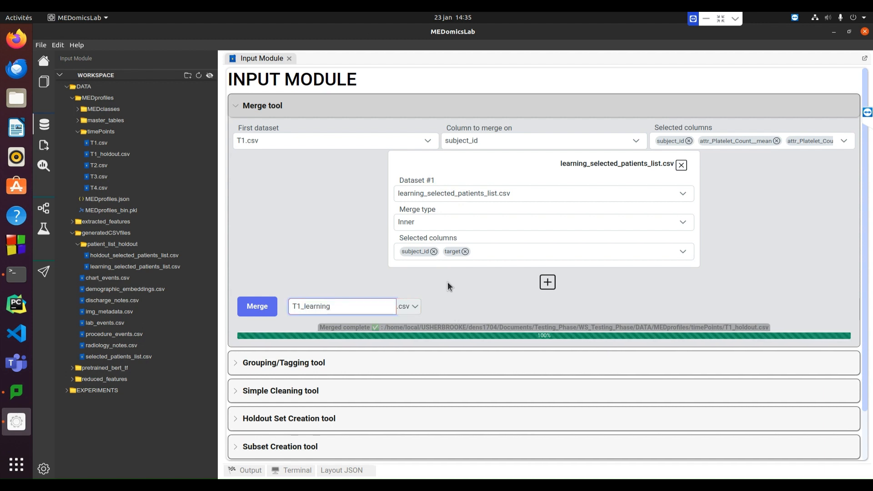
{"action": "left_click", "coordinate": [257, 307]}
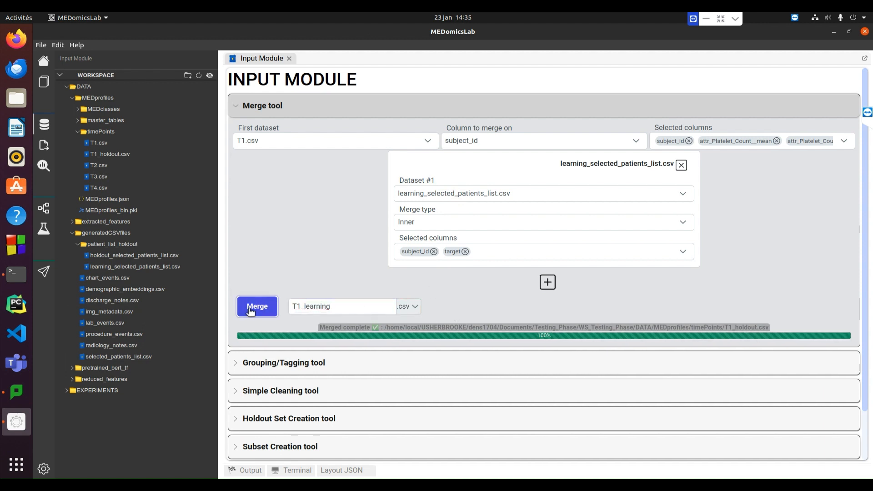
Set the first dataset to T2.csv, merging on subject_id, and run the merge under the name T2_learning
{"action": "left_click", "coordinate": [414, 141]}
{"action": "scroll", "coordinate": [346, 232], "scroll_direction": "down", "scroll_amount": 1}
{"action": "left_click", "coordinate": [316, 244]}
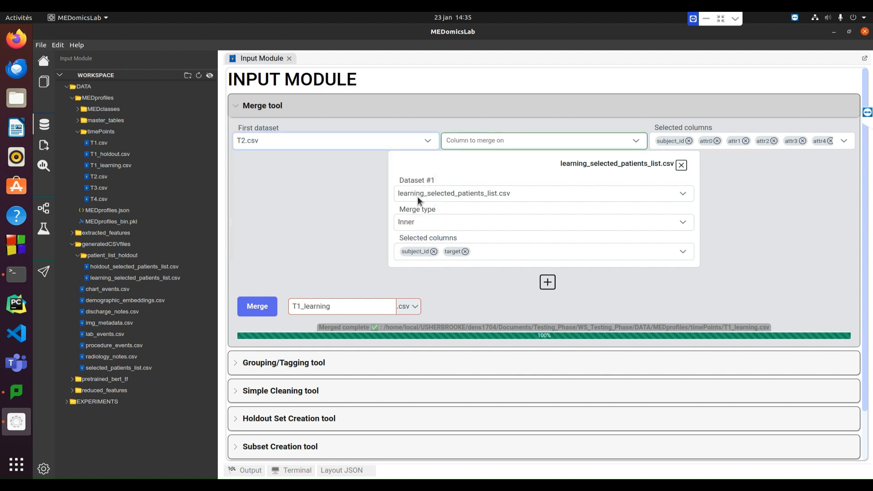
{"action": "left_click", "coordinate": [521, 142]}
{"action": "left_click", "coordinate": [478, 160]}
{"action": "left_click", "coordinate": [295, 306]}
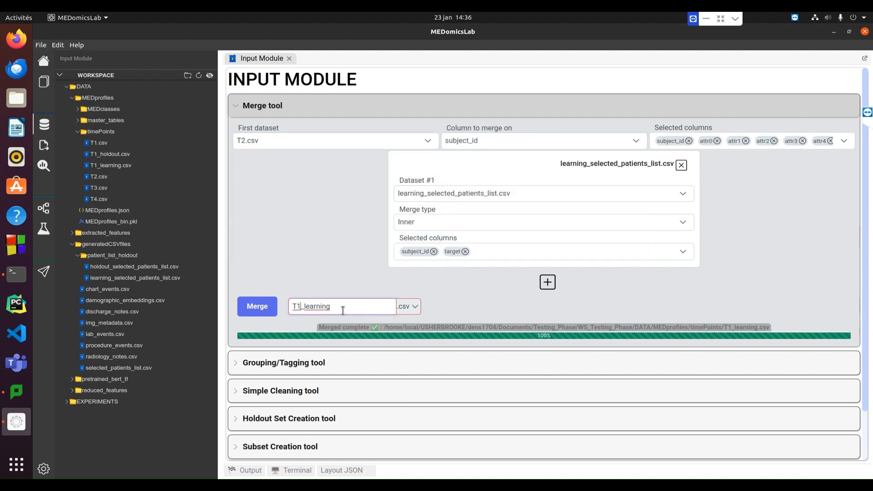
{"action": "left_click", "coordinate": [254, 310]}
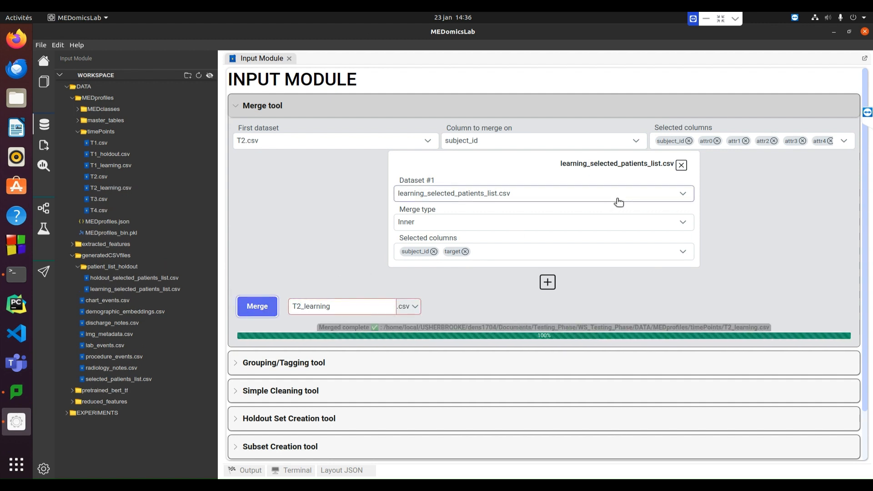
Change Dataset #1 to holdout_selected_patients_list.csv with an Inner merge, and include its target column with subject_id
{"action": "left_click", "coordinate": [585, 194]}
{"action": "left_click", "coordinate": [501, 279]}
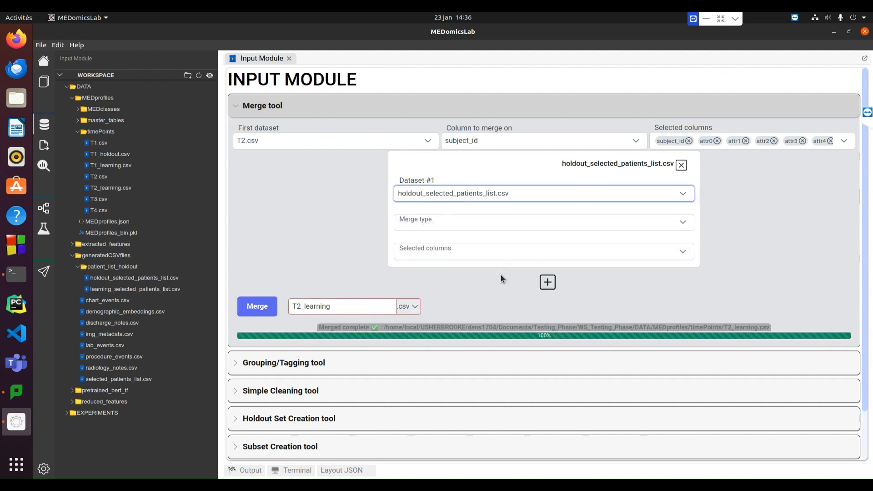
{"action": "left_click", "coordinate": [473, 222]}
{"action": "left_click", "coordinate": [446, 281]}
{"action": "left_click", "coordinate": [445, 251]}
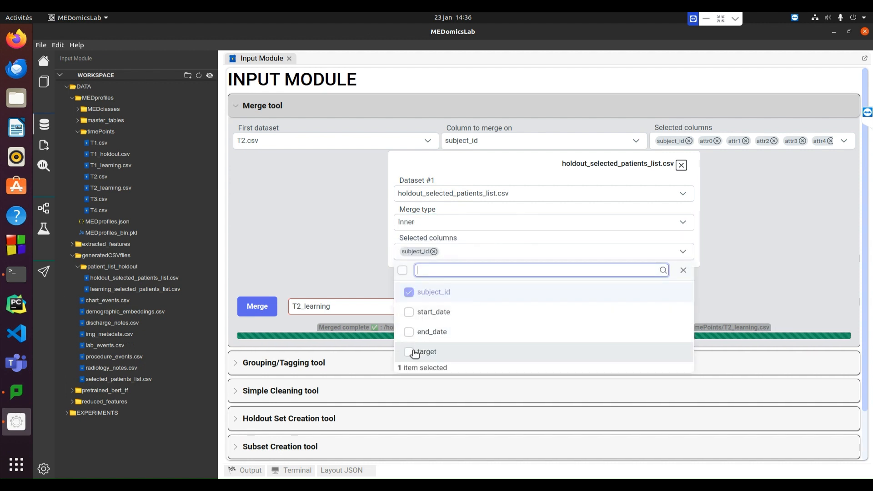
{"action": "left_click", "coordinate": [423, 352]}
{"action": "left_click", "coordinate": [348, 266]}
Name the merged dataset T2_holdout and run the merge
{"action": "left_click_drag", "start_coordinate": [349, 310], "coordinate": [322, 308]}
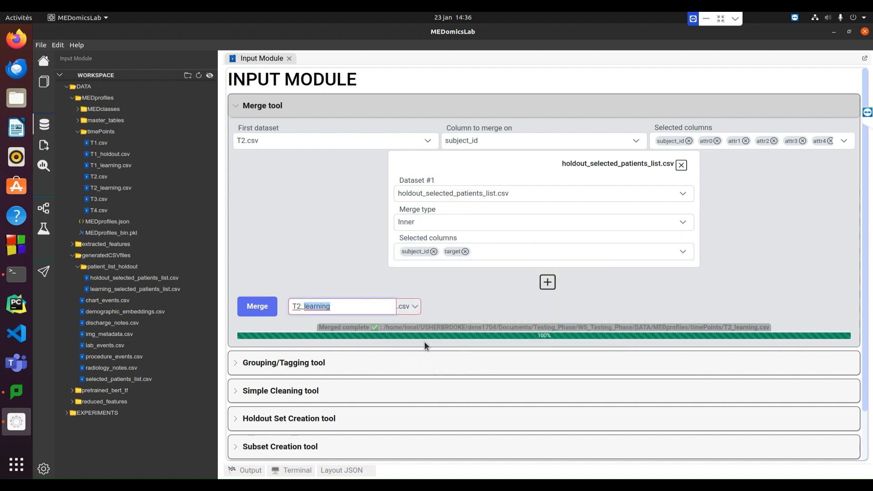
{"action": "type", "text": "holdout"}
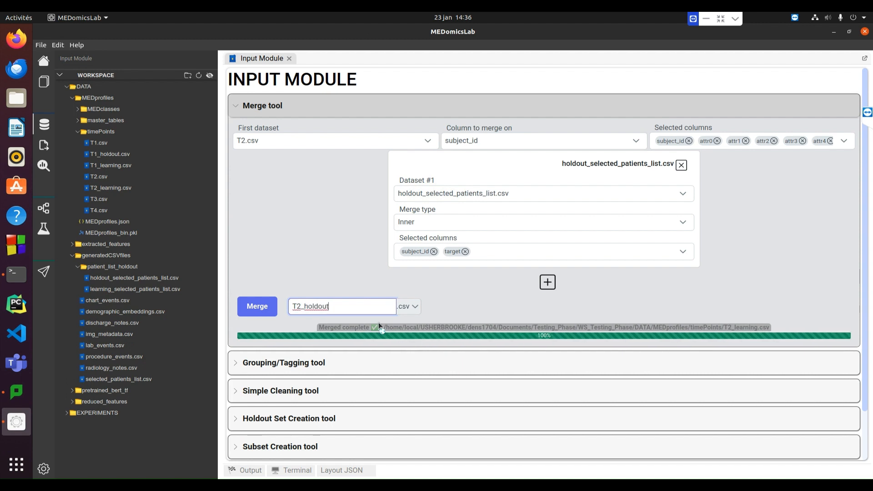
{"action": "left_click", "coordinate": [257, 307]}
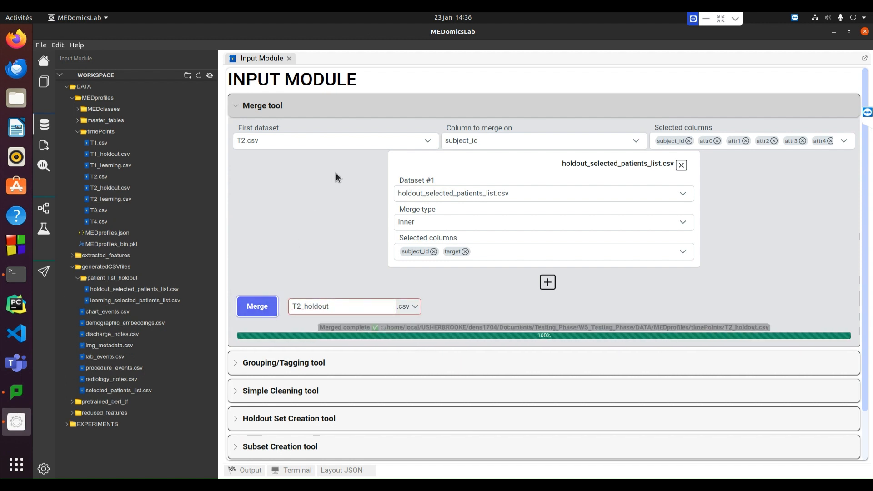
Set the first dataset to T3.csv, merging on subject_id, and run the merge under the name T3_holdout
{"action": "left_click", "coordinate": [406, 141]}
{"action": "scroll", "coordinate": [325, 237], "scroll_direction": "down", "scroll_amount": 1}
{"action": "left_click", "coordinate": [302, 244]}
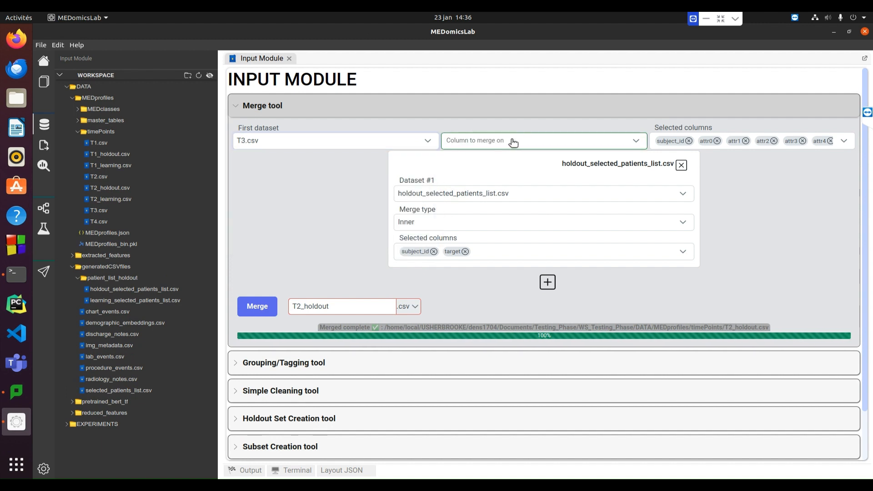
{"action": "left_click", "coordinate": [513, 141]}
{"action": "left_click", "coordinate": [494, 184]}
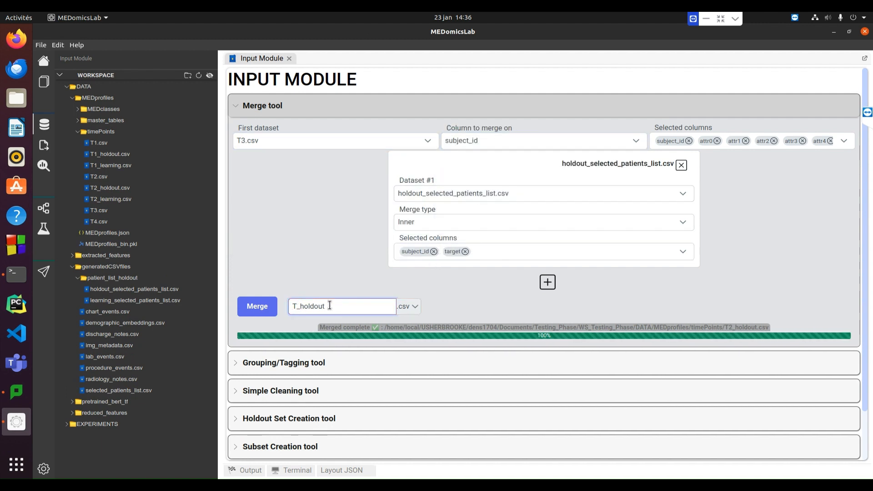
{"action": "left_click", "coordinate": [262, 306]}
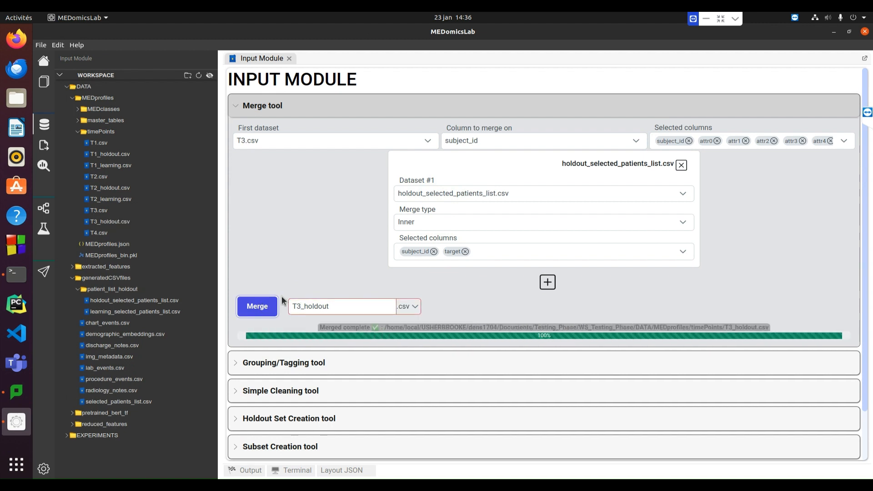
Inner-merge T3.csv with learning_selected_patients_list.csv, including its target column, and output the result as T3_learning
{"action": "left_click", "coordinate": [536, 196]}
{"action": "scroll", "coordinate": [499, 295], "scroll_direction": "down", "scroll_amount": 1}
{"action": "left_click", "coordinate": [468, 298]}
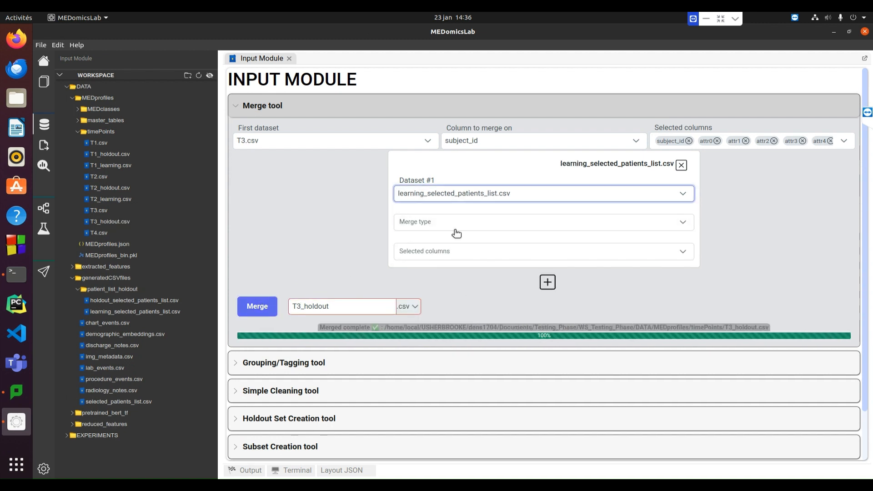
{"action": "left_click", "coordinate": [452, 224]}
{"action": "left_click", "coordinate": [438, 278]}
{"action": "left_click", "coordinate": [436, 258]}
{"action": "left_click", "coordinate": [406, 356]}
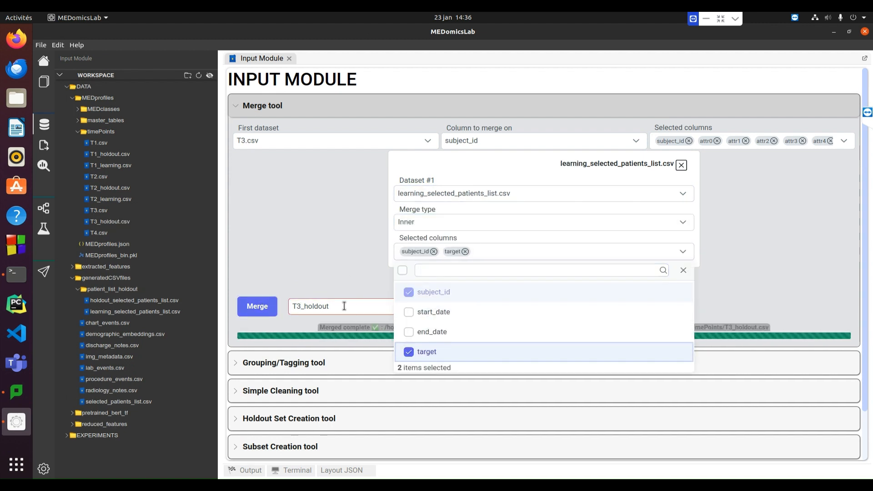
{"action": "left_click_drag", "start_coordinate": [329, 307], "coordinate": [312, 305]}
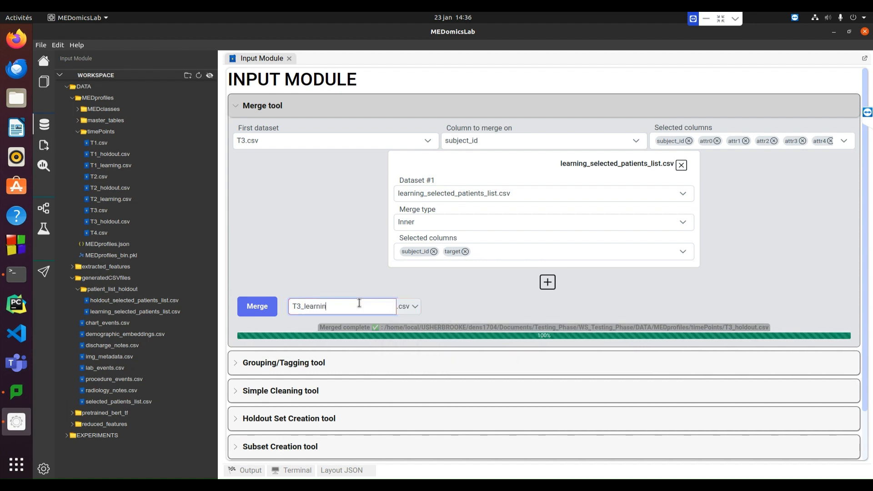
{"action": "left_click", "coordinate": [275, 309]}
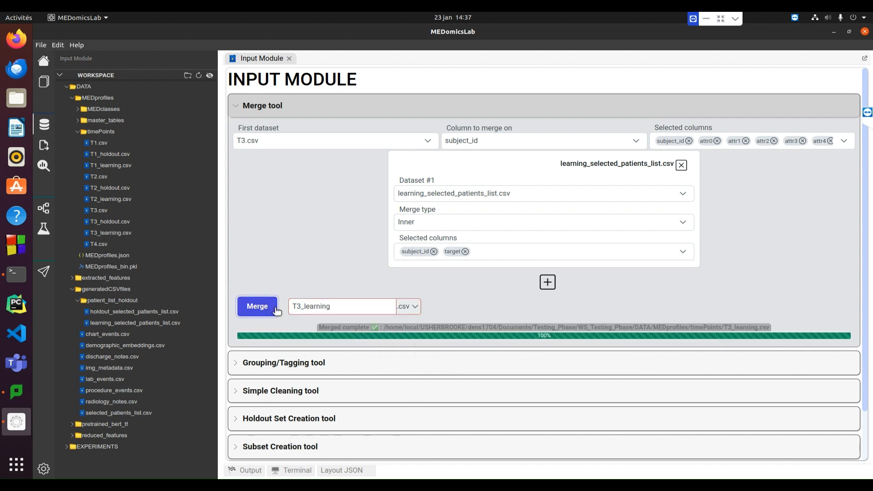
Set the first dataset to T4.csv, merging on subject_id, and run the merge under the name T4_learning
{"action": "left_click", "coordinate": [253, 141]}
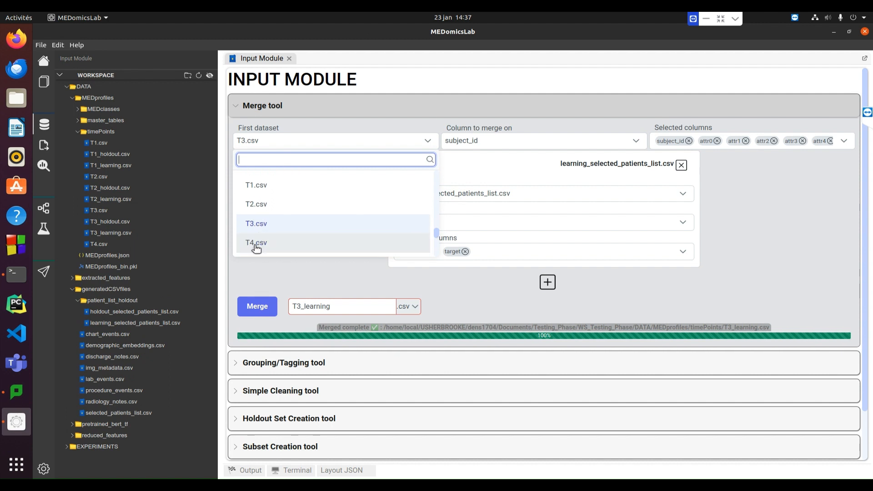
{"action": "left_click", "coordinate": [253, 243]}
{"action": "left_click", "coordinate": [500, 142]}
{"action": "left_click", "coordinate": [464, 179]}
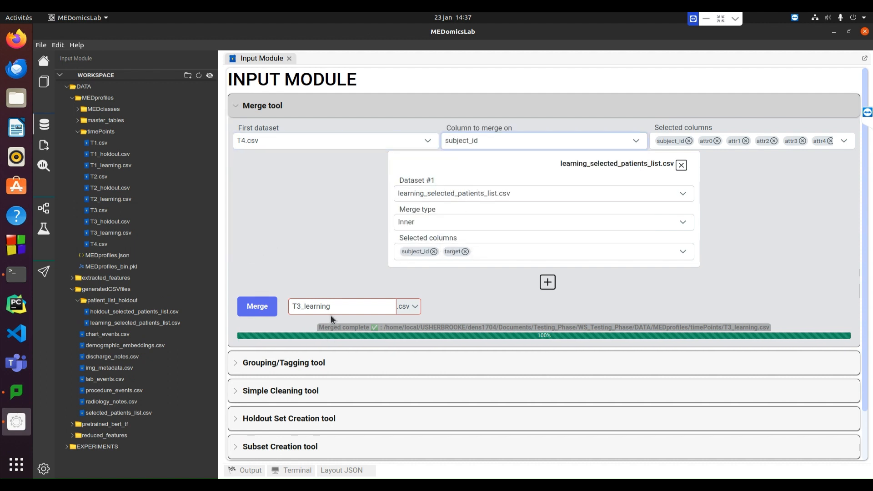
{"action": "left_click", "coordinate": [298, 306]}
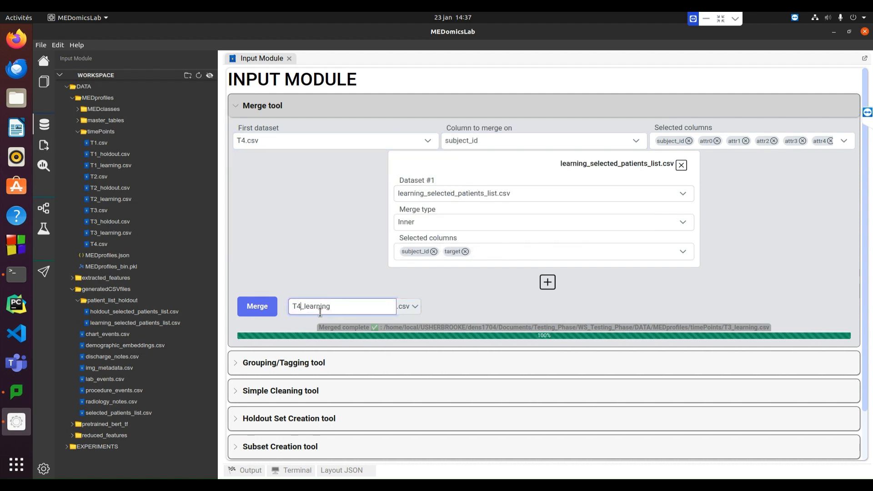
{"action": "left_click", "coordinate": [257, 306]}
Replace Dataset #1 with holdout_selected_patients_list.csv using an Inner merge, and include its target column with subject_id
{"action": "left_click", "coordinate": [468, 193]}
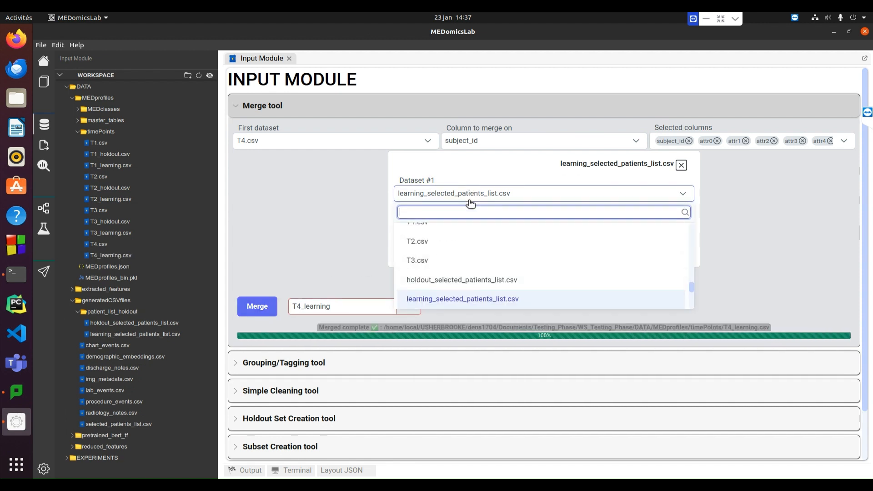
{"action": "left_click", "coordinate": [439, 280]}
{"action": "left_click", "coordinate": [410, 222]}
{"action": "left_click", "coordinate": [439, 281]}
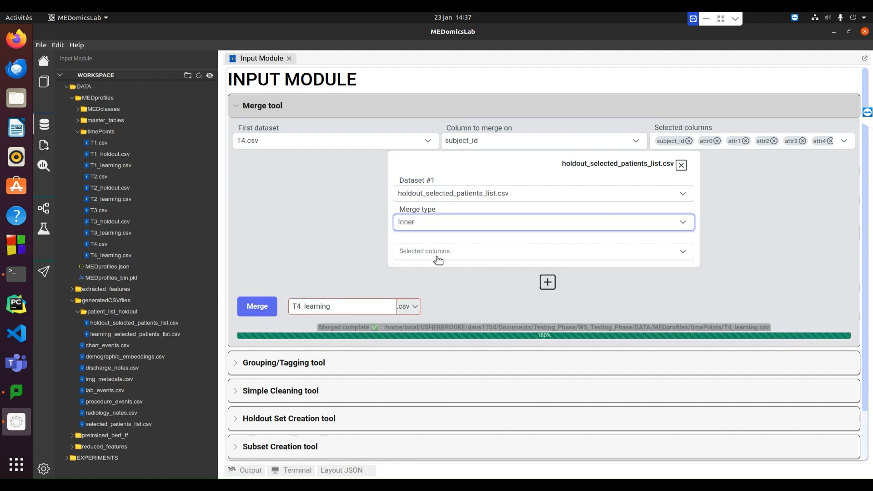
{"action": "left_click", "coordinate": [438, 260]}
{"action": "left_click", "coordinate": [411, 353]}
Name the merged dataset T4_holdout and run the merge
{"action": "left_click", "coordinate": [337, 307]}
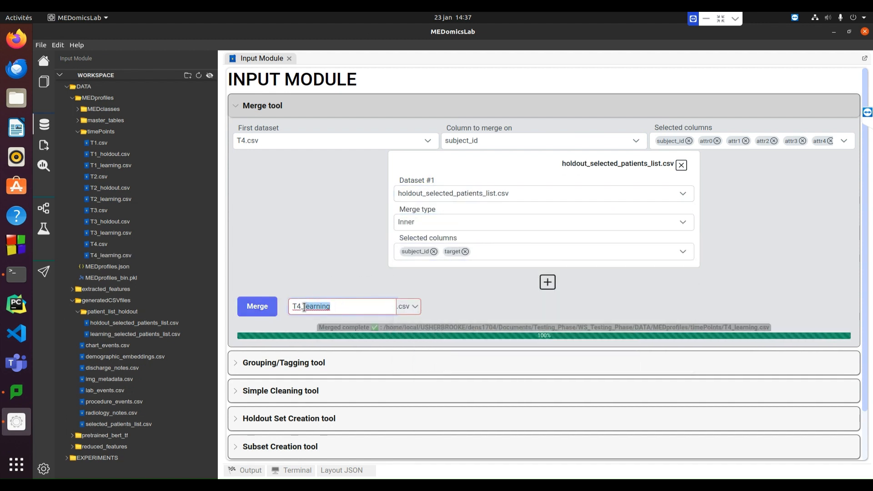
{"action": "type", "text": "holdout"}
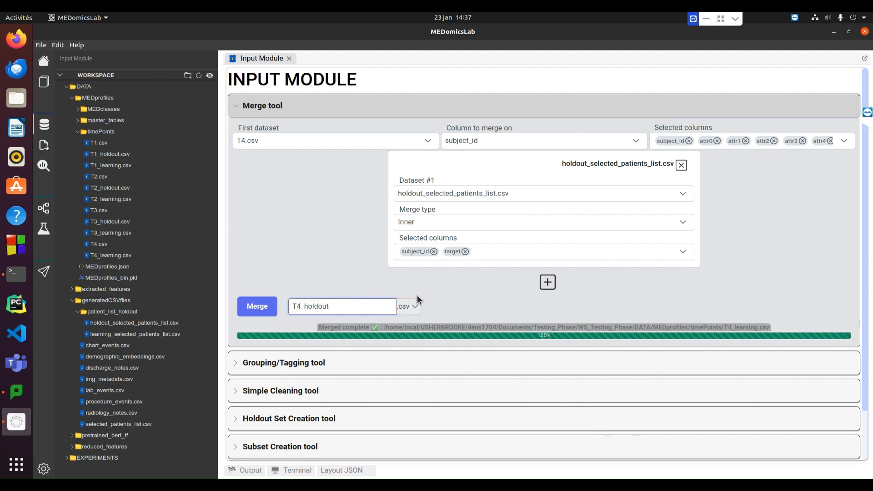
{"action": "left_click", "coordinate": [258, 307]}
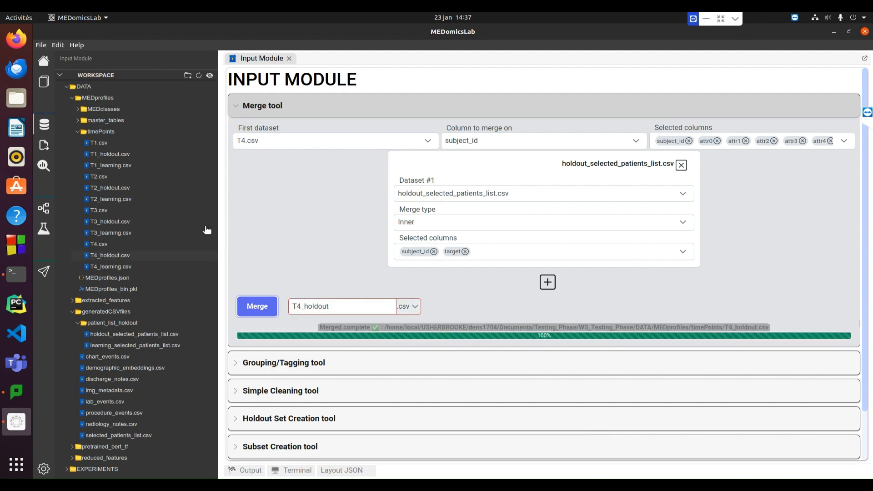
Open T1_holdout.csv and T1_learning.csv from the timePoints folder and examine their columns and rows
{"action": "double_click", "coordinate": [109, 155]}
{"action": "left_click_drag", "start_coordinate": [305, 462], "coordinate": [862, 461]}
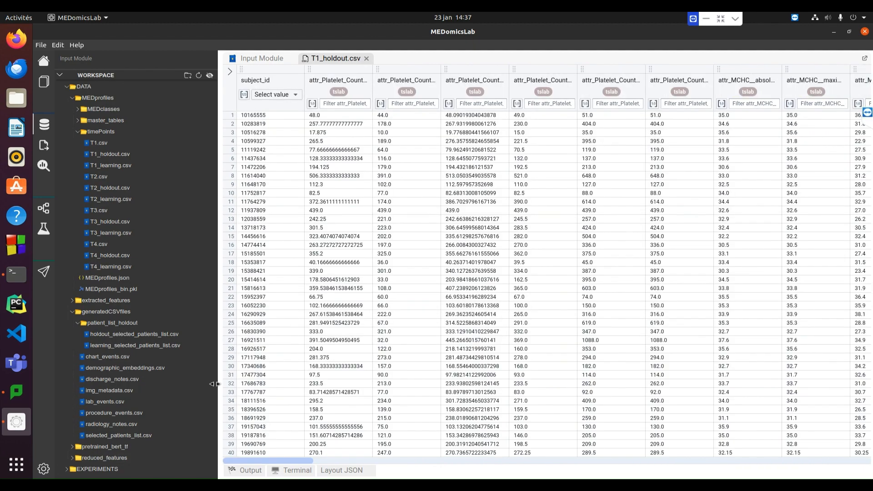
{"action": "double_click", "coordinate": [111, 165]}
{"action": "left_click_drag", "start_coordinate": [869, 151], "coordinate": [872, 427]}
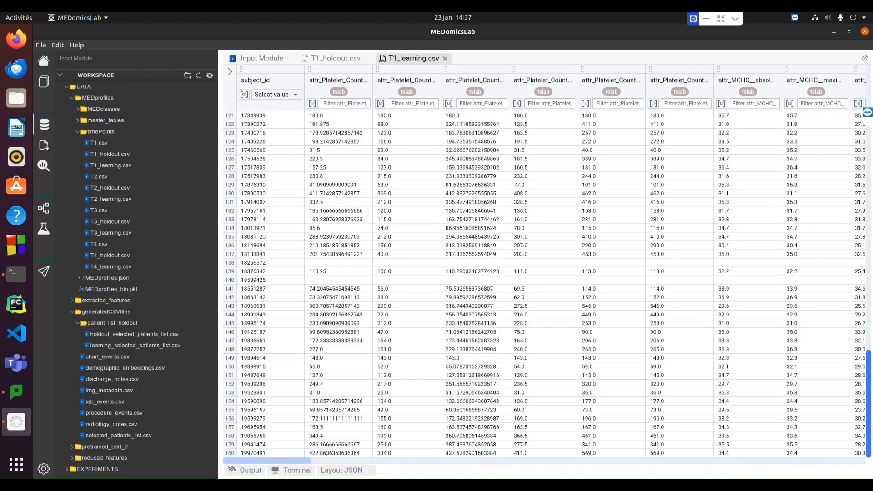
{"action": "left_click_drag", "start_coordinate": [867, 380], "coordinate": [838, 80]}
{"action": "left_click", "coordinate": [319, 60]}
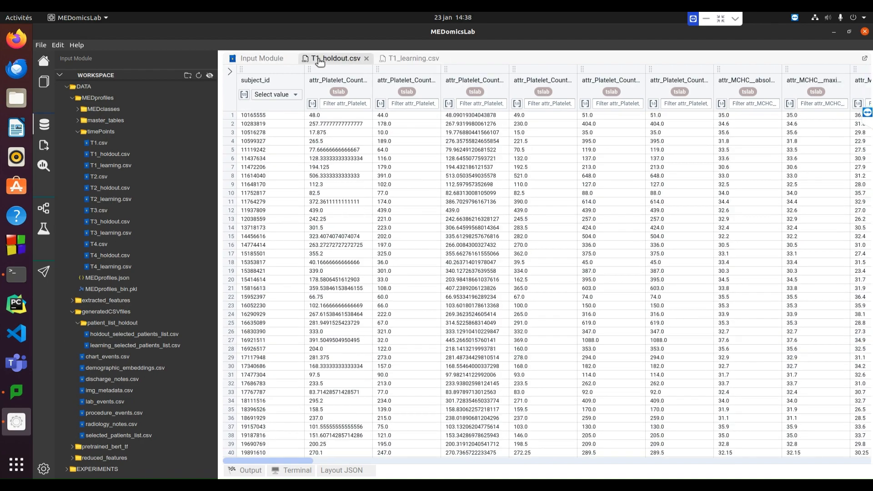
Open T1.csv to compare its rows with the merged files, and close the T1.csv and T1_learning.csv views
{"action": "double_click", "coordinate": [97, 144]}
{"action": "left_click_drag", "start_coordinate": [869, 141], "coordinate": [841, 84]}
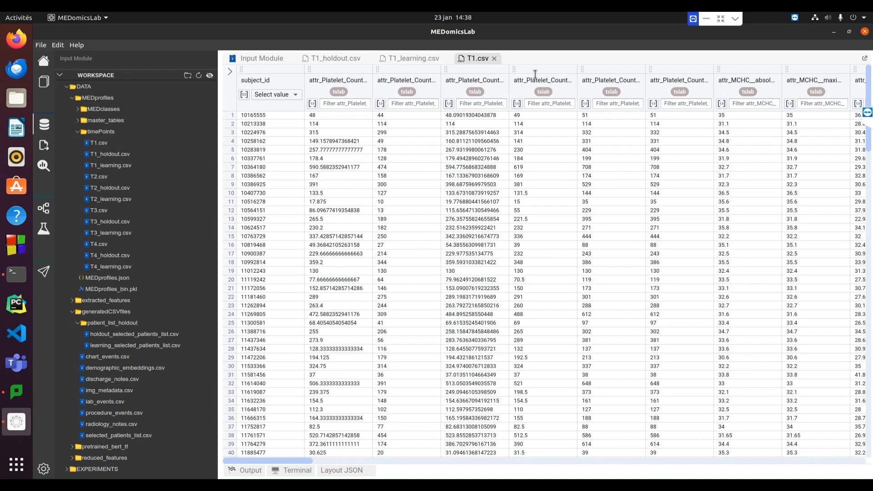
{"action": "left_click", "coordinate": [405, 58]}
{"action": "left_click", "coordinate": [357, 59]}
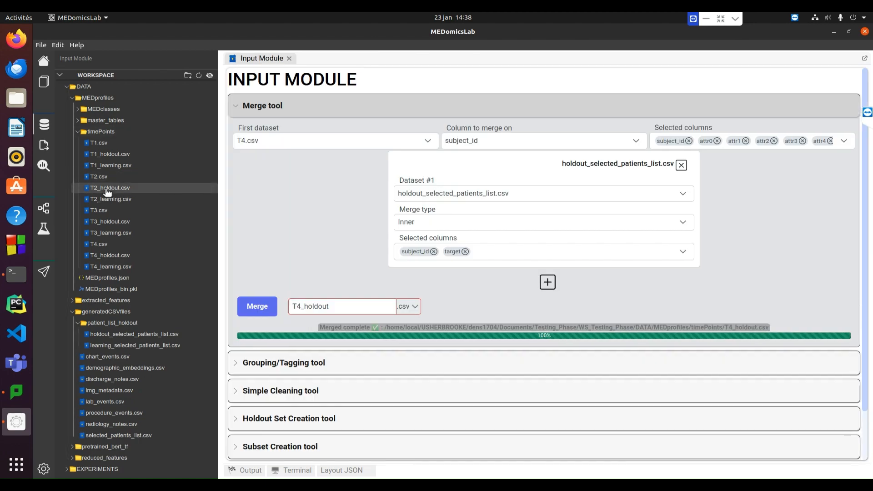
Open T2_holdout.csv, T2_learning.csv, T3_holdout.csv and T3_learning.csv from the timePoints folder and examine their columns, including target
{"action": "double_click", "coordinate": [108, 192]}
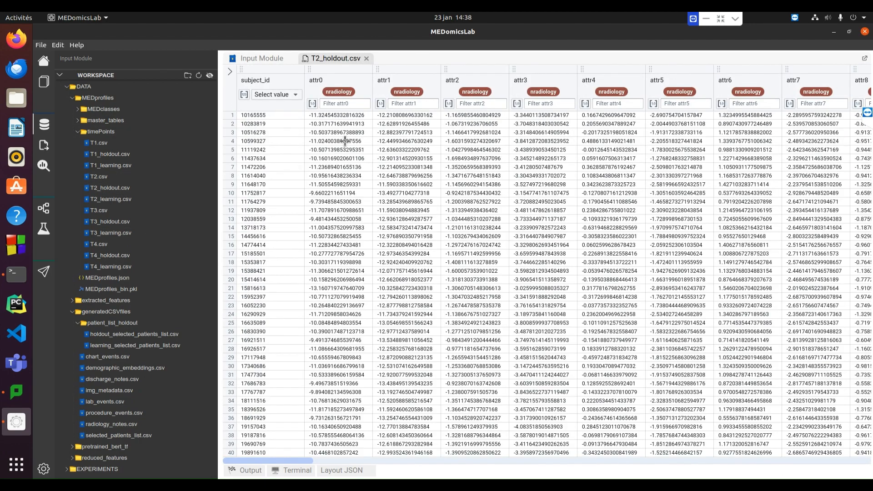
{"action": "double_click", "coordinate": [110, 200]}
{"action": "double_click", "coordinate": [109, 222]}
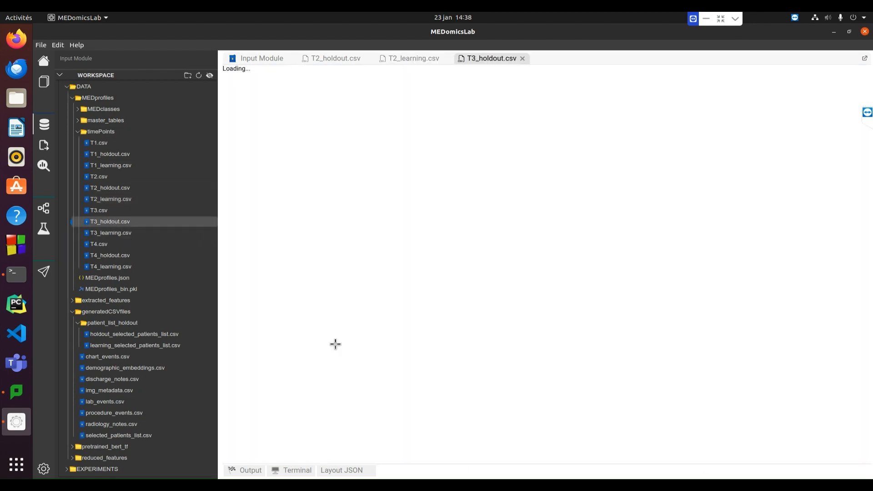
{"action": "double_click", "coordinate": [111, 233]}
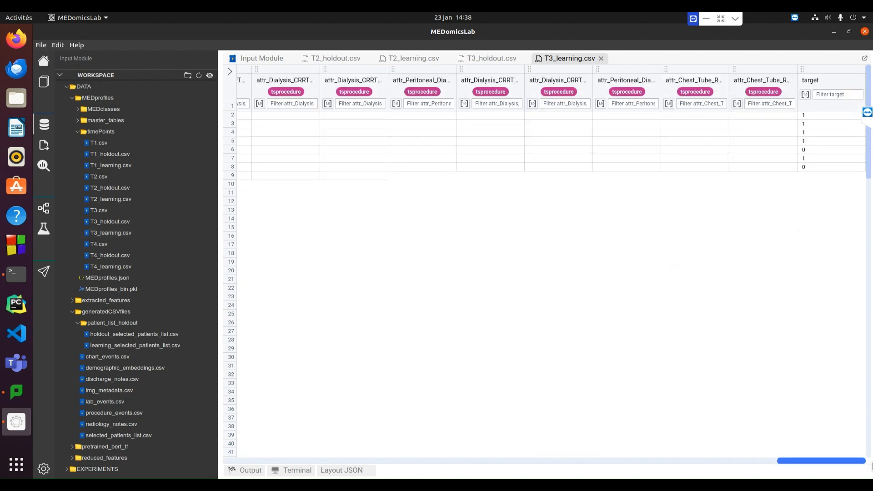
Open T4_holdout.csv, T4_learning.csv and T4.csv and compare their rows and columns
{"action": "double_click", "coordinate": [104, 257]}
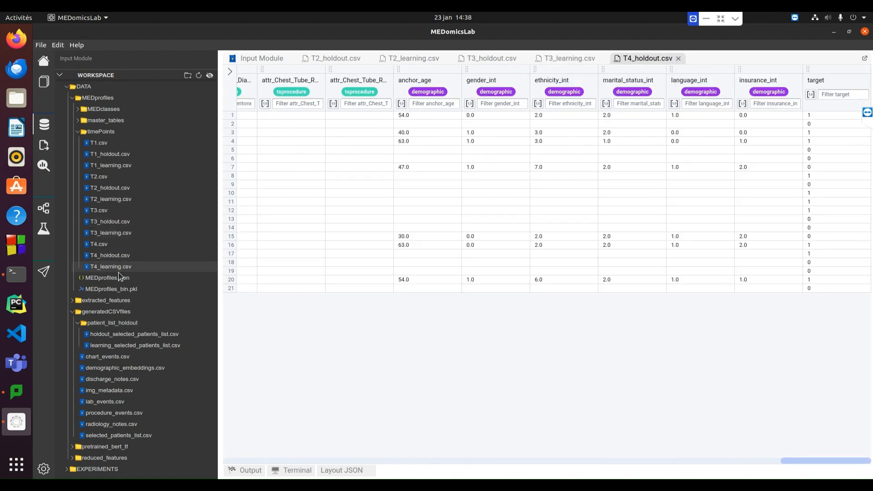
{"action": "double_click", "coordinate": [111, 267]}
{"action": "left_click_drag", "start_coordinate": [269, 460], "coordinate": [264, 425]}
{"action": "mouse_move", "coordinate": [869, 200]}
{"action": "left_mouse_down"}
{"action": "mouse_move", "coordinate": [872, 428]}
{"action": "mouse_move", "coordinate": [870, 210]}
{"action": "left_mouse_up"}
{"action": "double_click", "coordinate": [99, 245]}
{"action": "left_click_drag", "start_coordinate": [870, 157], "coordinate": [871, 410]}
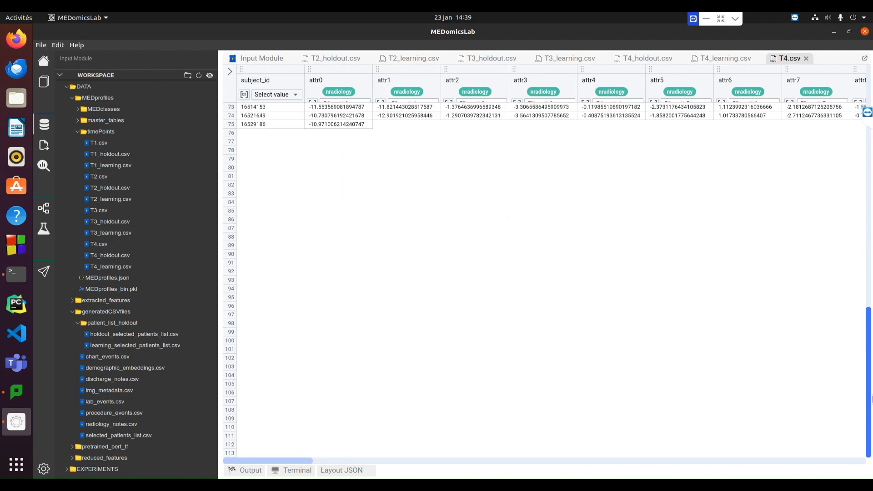
Close all open CSV views and the Input Module page
{"action": "left_click", "coordinate": [806, 59]}
{"action": "left_click", "coordinate": [757, 59]}
{"action": "left_click", "coordinate": [678, 58]}
{"action": "left_click", "coordinate": [602, 59]}
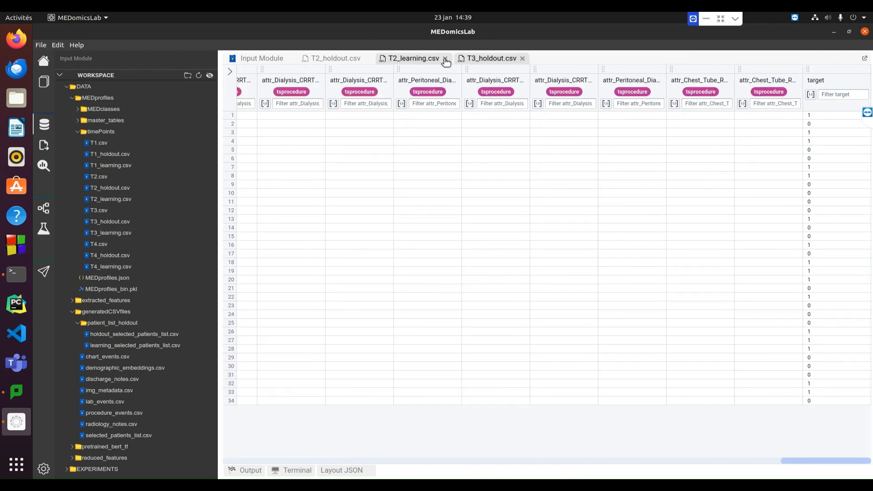
{"action": "left_click", "coordinate": [446, 59]}
{"action": "left_click", "coordinate": [444, 58]}
{"action": "left_click", "coordinate": [367, 59]}
{"action": "left_click", "coordinate": [285, 57]}
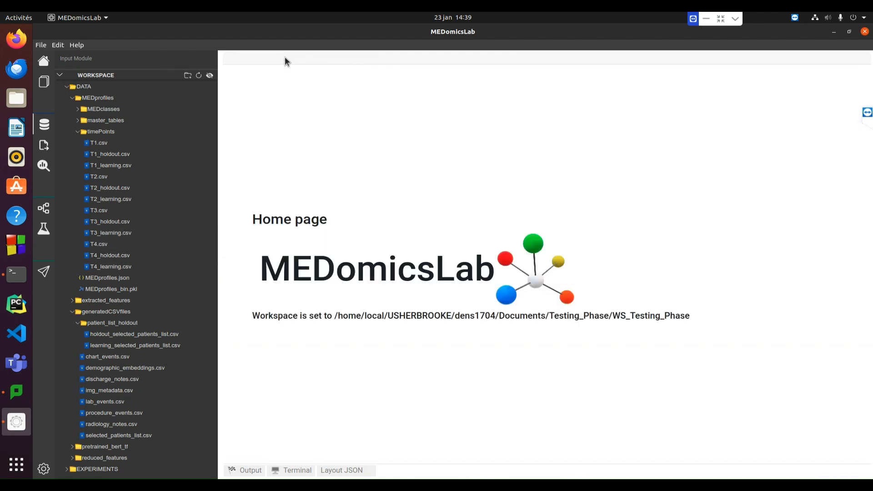
Try to create a new folder inside timePoints from the workspace tree
{"action": "left_click", "coordinate": [95, 132]}
{"action": "left_click", "coordinate": [114, 131]}
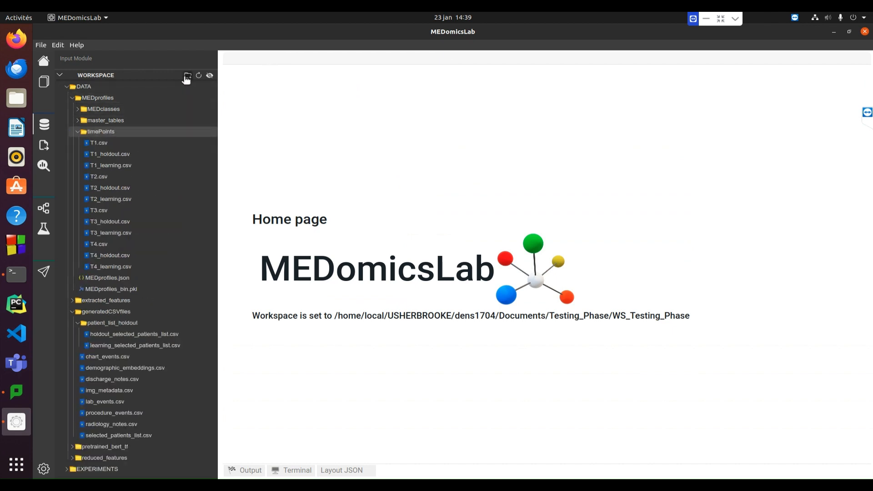
{"action": "left_click", "coordinate": [188, 76]}
{"action": "left_click", "coordinate": [138, 87]}
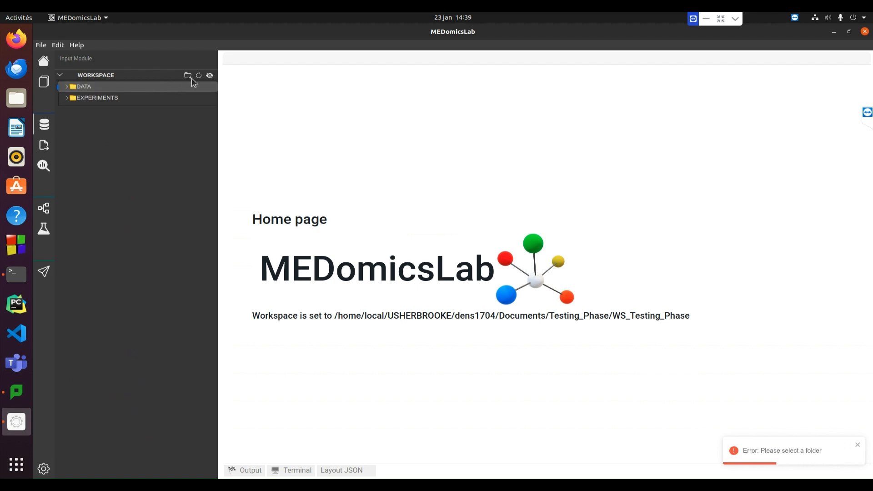
{"action": "left_click", "coordinate": [187, 76]}
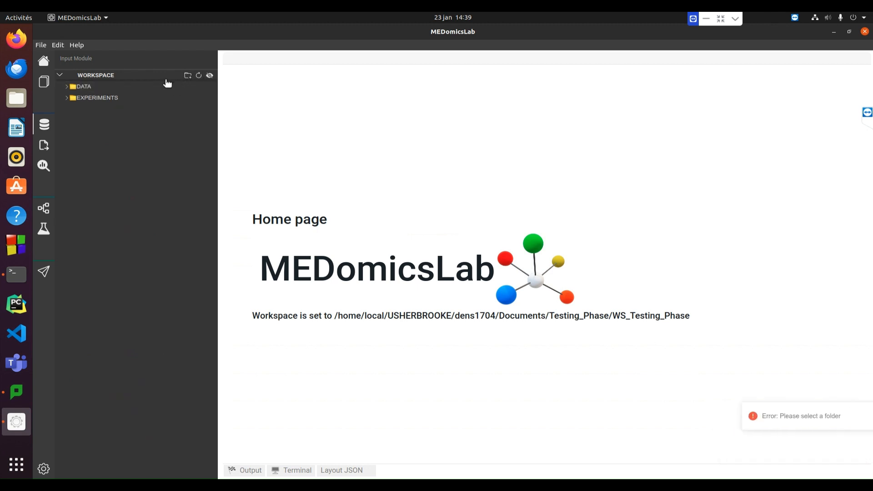
{"action": "left_click", "coordinate": [67, 86]}
Switch to the system file manager and create two folders named holdout and learning inside timePoints
{"action": "left_click", "coordinate": [16, 99]}
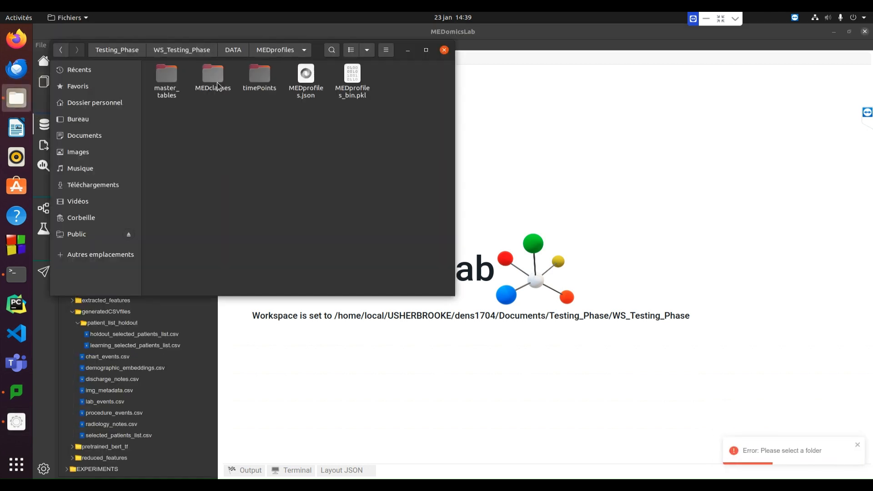
{"action": "double_click", "coordinate": [260, 76]}
{"action": "right_click", "coordinate": [229, 194]}
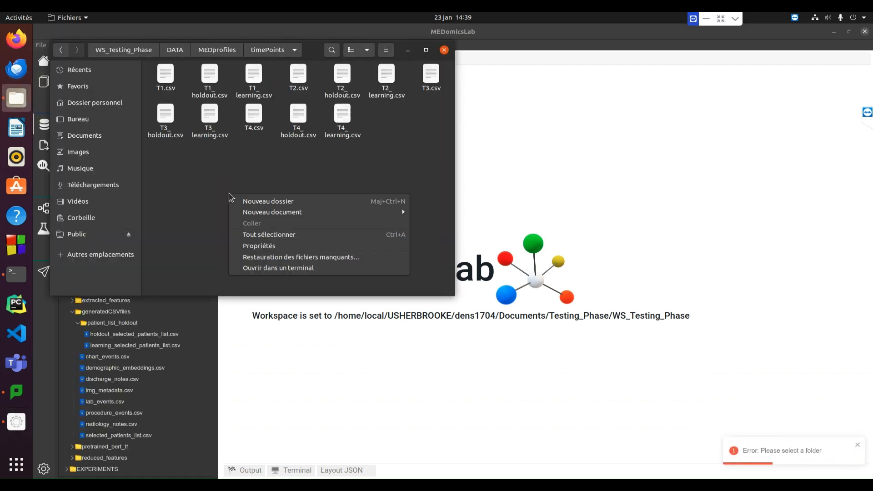
{"action": "left_click", "coordinate": [271, 201]}
{"action": "type", "text": "holdout"}
{"action": "key", "text": "Return"}
{"action": "right_click", "coordinate": [283, 205]}
{"action": "left_click", "coordinate": [311, 212]}
{"action": "type", "text": "learning"}
{"action": "key", "text": "Return"}
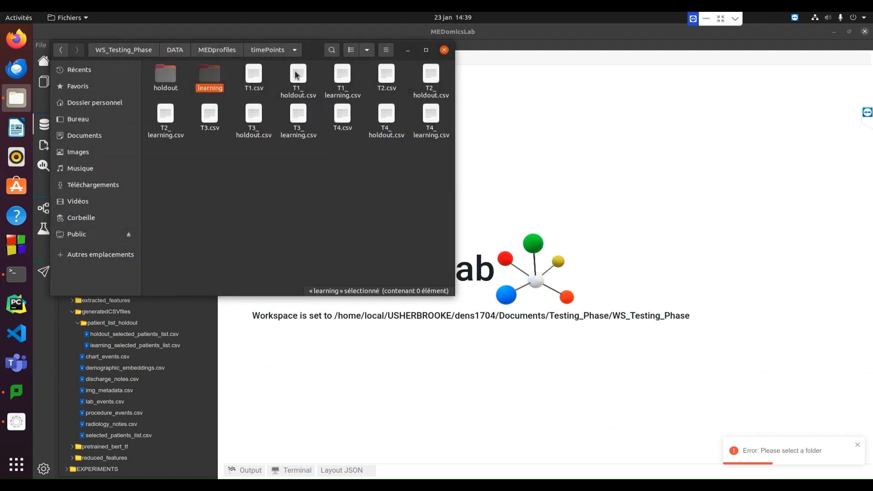
Move T1_holdout.csv, T2_holdout.csv, T3_holdout.csv and T4_holdout.csv into the holdout folder
{"action": "left_click_drag", "start_coordinate": [295, 73], "coordinate": [169, 92]}
{"action": "left_click", "coordinate": [386, 77]}
{"action": "left_click", "coordinate": [210, 115], "text": "ctrl"}
{"action": "left_click", "coordinate": [342, 115], "text": "ctrl"}
{"action": "left_click_drag", "start_coordinate": [343, 115], "coordinate": [165, 78]}
Move T1_learning.csv, T2_learning.csv, T3_learning.csv and T4_learning.csv into the learning folder
{"action": "left_click", "coordinate": [300, 75]}
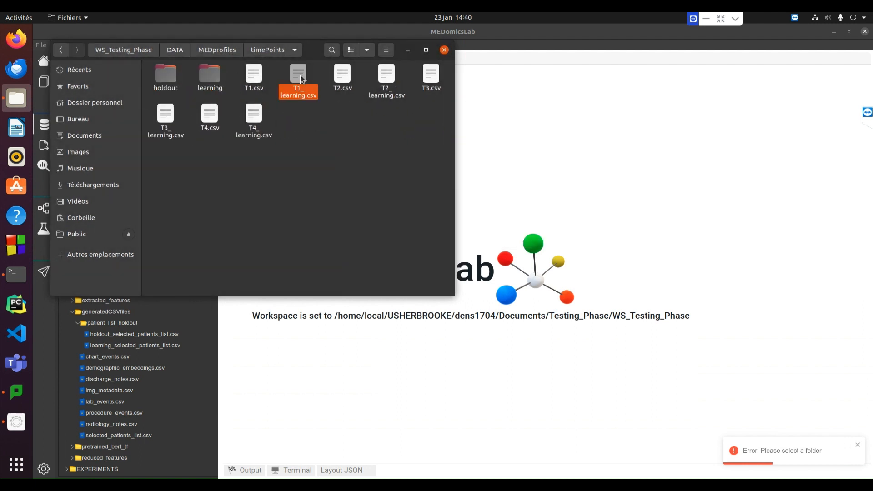
{"action": "left_click", "coordinate": [387, 76], "text": "ctrl"}
{"action": "left_click", "coordinate": [165, 115], "text": "ctrl"}
{"action": "left_click", "coordinate": [254, 114], "text": "ctrl"}
{"action": "left_click_drag", "start_coordinate": [254, 114], "coordinate": [210, 78]}
Check the contents of the holdout and learning folders, then close the file manager and return to MEDomicsLab's DATA folder
{"action": "double_click", "coordinate": [171, 78]}
{"action": "left_click", "coordinate": [60, 51]}
{"action": "double_click", "coordinate": [210, 77]}
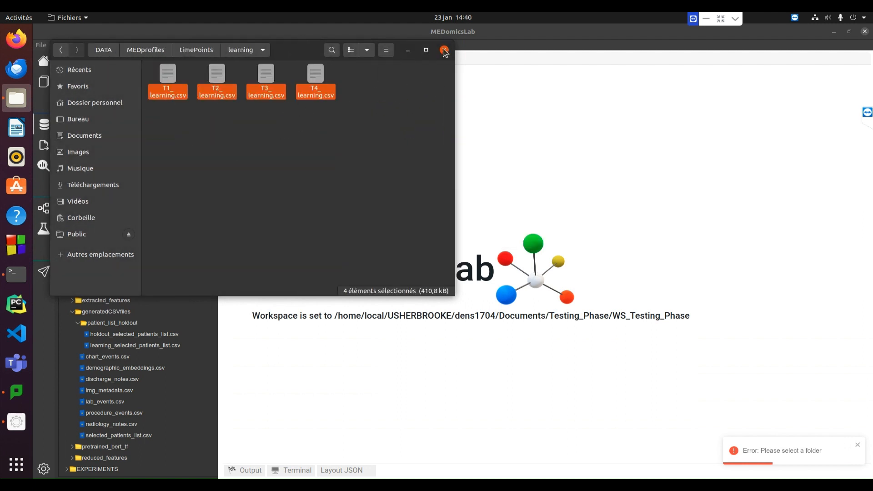
{"action": "left_click", "coordinate": [444, 51]}
{"action": "left_click", "coordinate": [99, 86]}
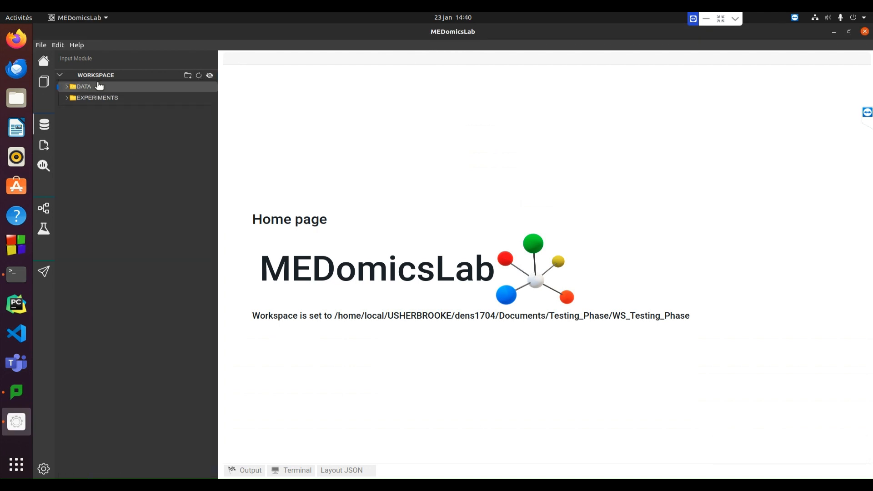